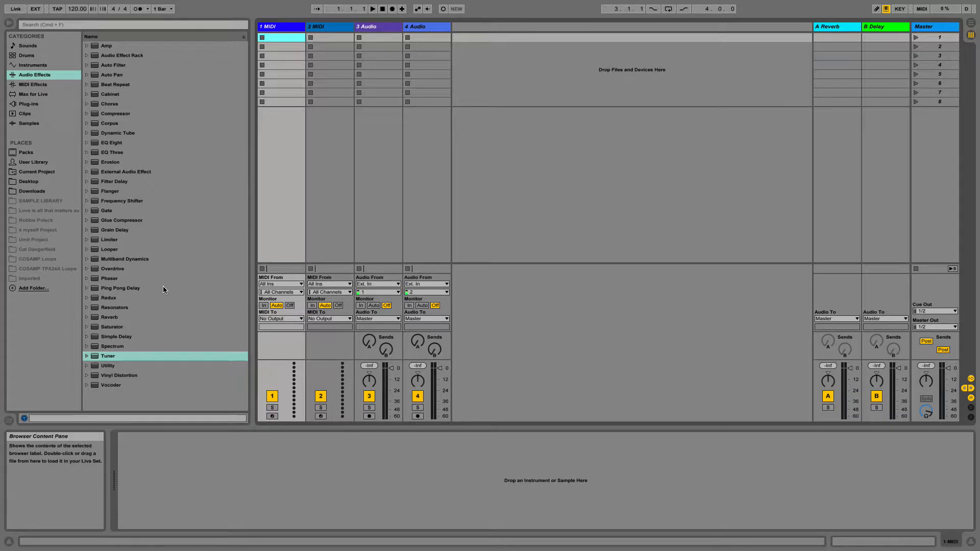
- Switch to the Arrangement view and select the 1 MIDI track to show its empty device area
key(Tab)
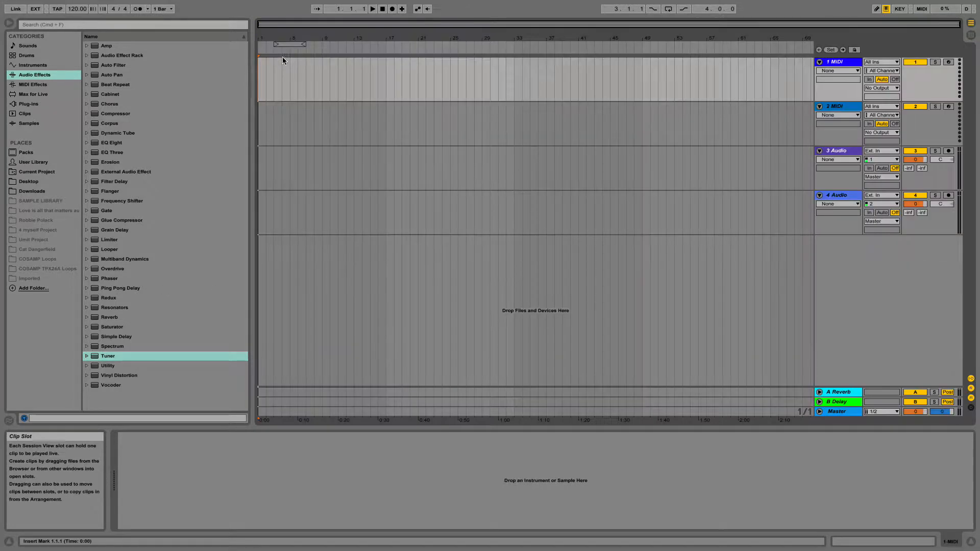
click(843, 62)
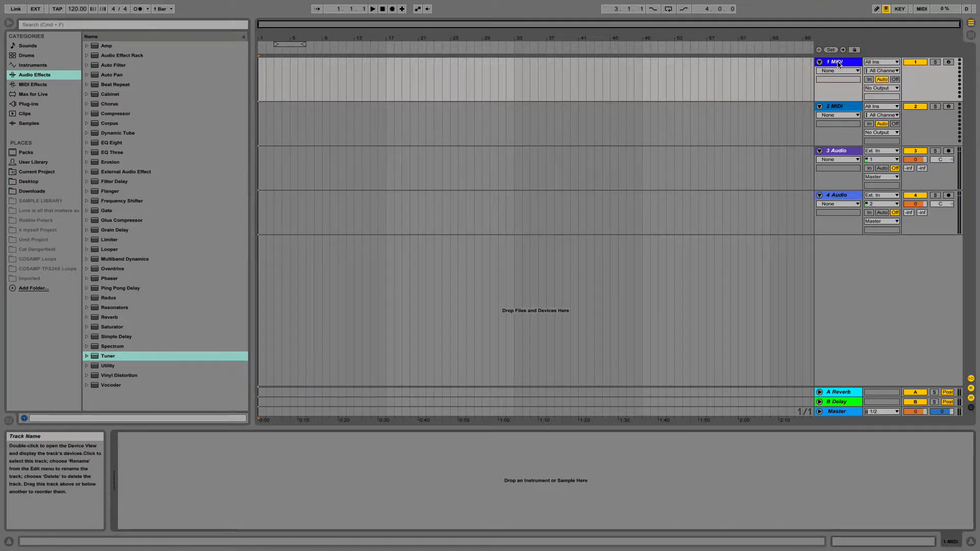
click(837, 63)
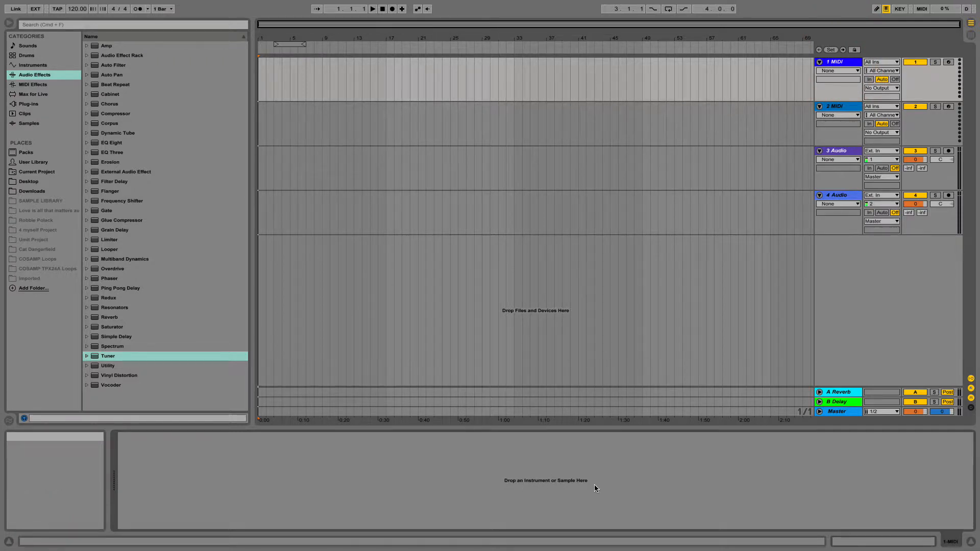
- Load 025_Bassline_110bpm_A_-_TRAPATTACK2_Zenhiser.wav from the Desktop folder directly onto the 1 MIDI track as an instrument and check the device's options
click(30, 181)
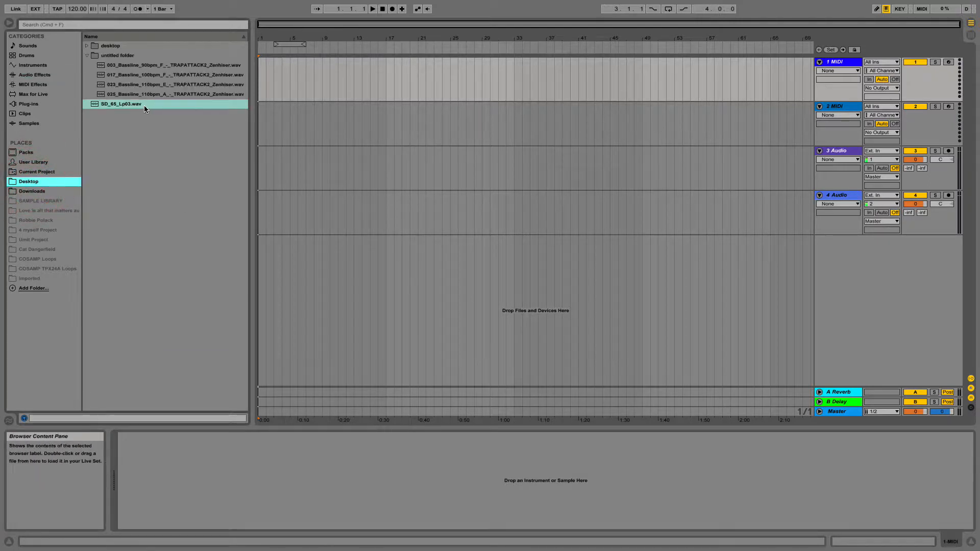
click(174, 94)
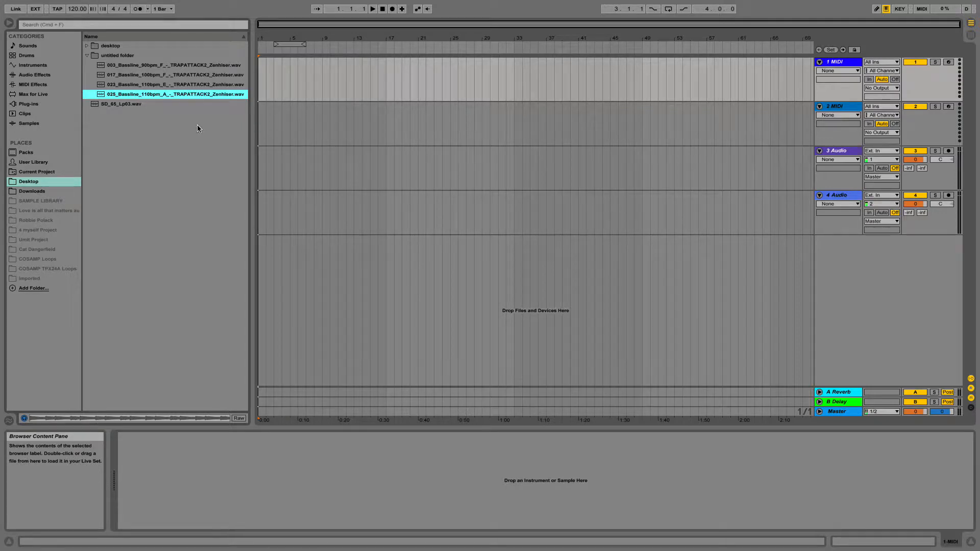
drag(136, 96, 537, 480)
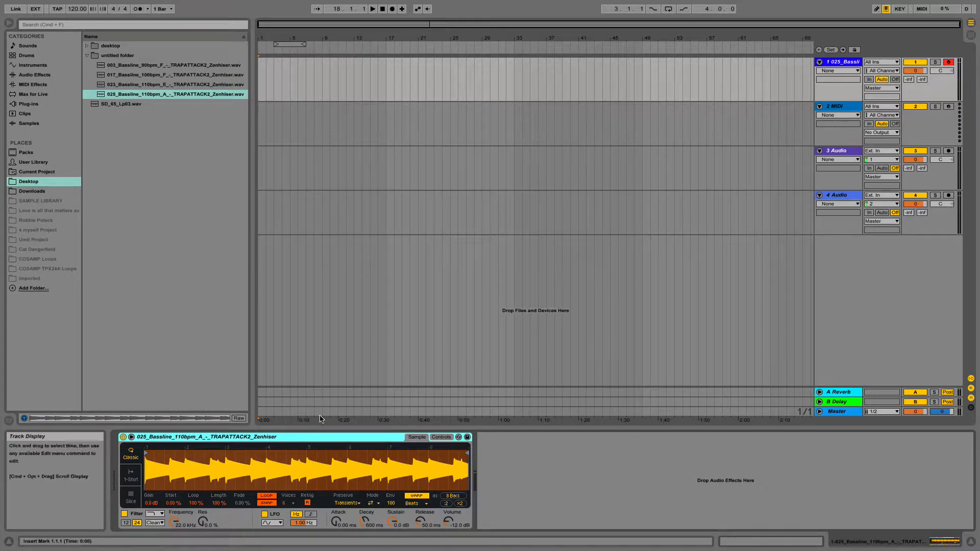
right_click(294, 440)
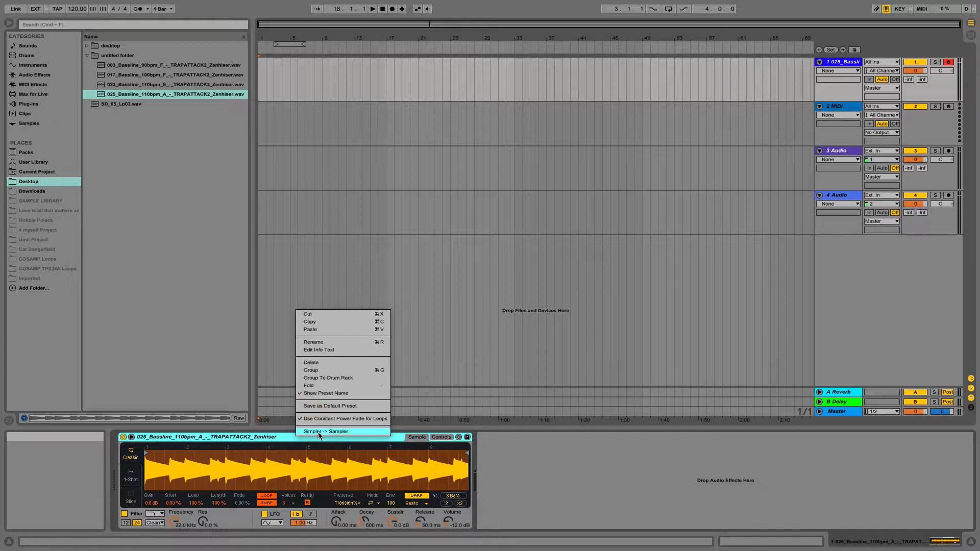
click(547, 473)
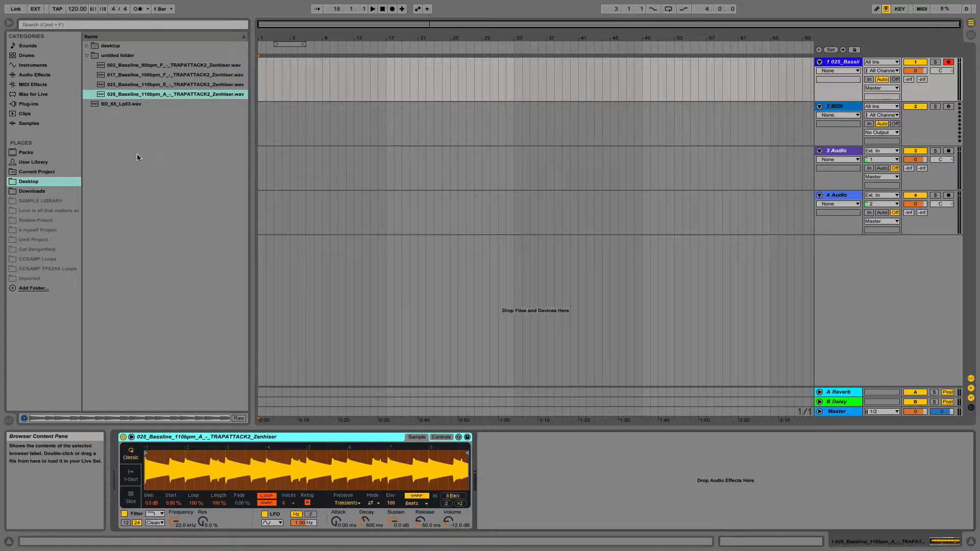
- Load a default Simpler instrument on the first track and put 025_Bassline_110bpm_A_-_TRAPATTACK2_Zenhiser.wav from the Desktop folder into it
click(40, 67)
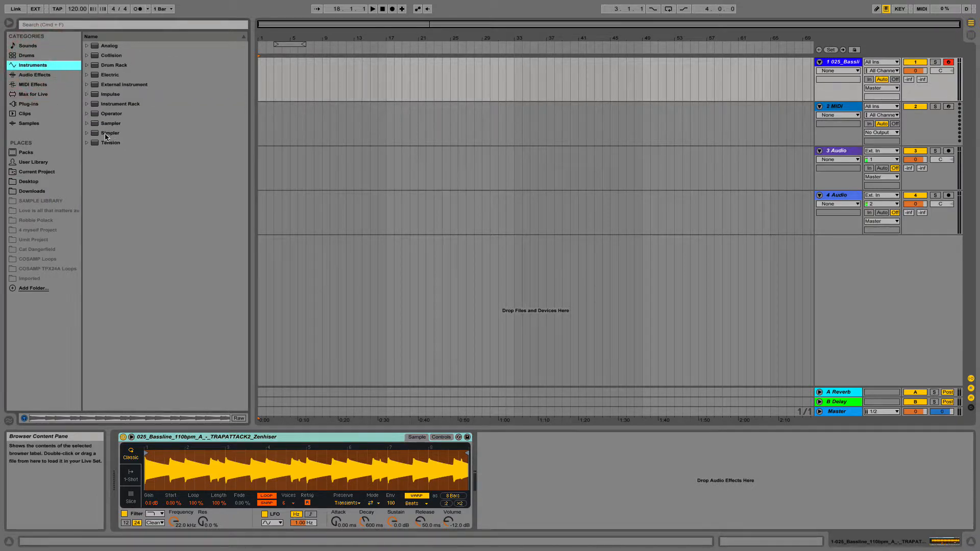
drag(110, 133, 523, 465)
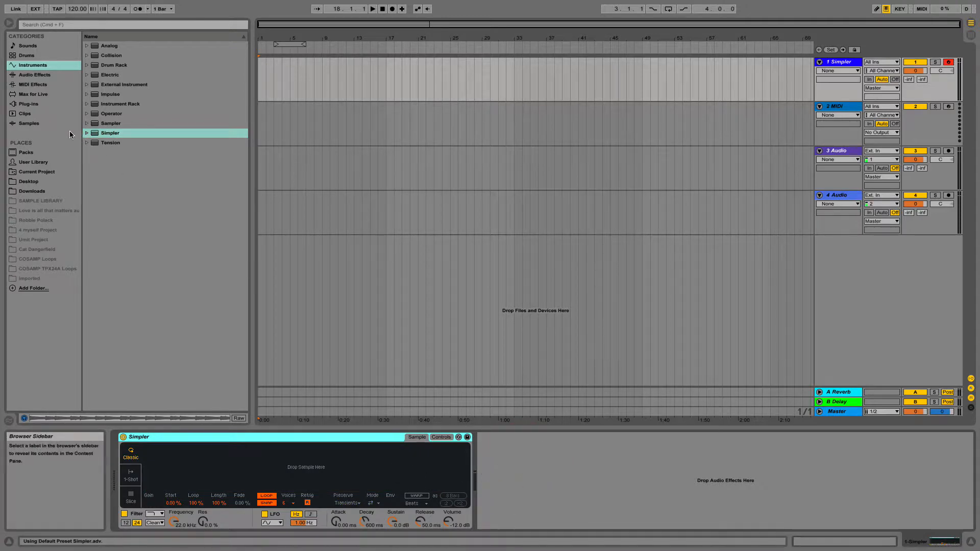
click(28, 181)
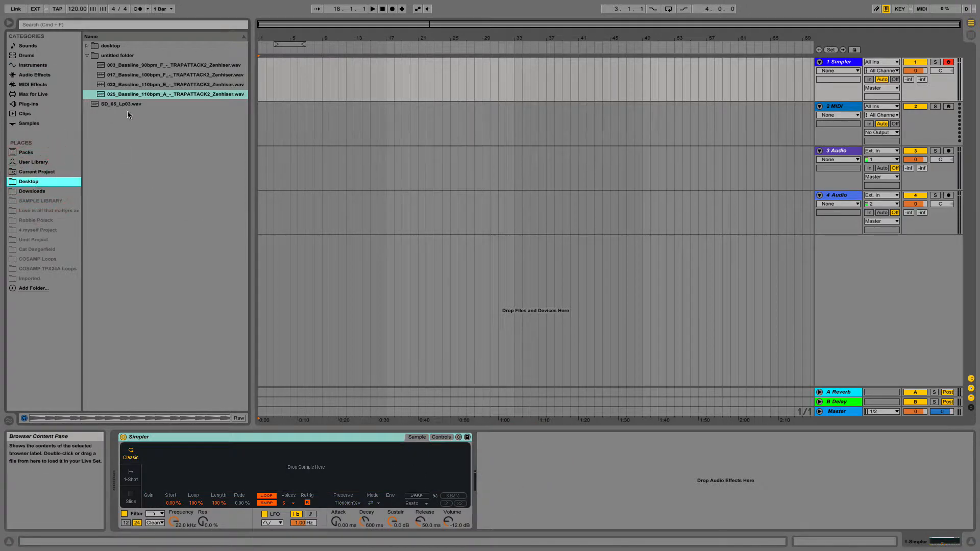
drag(143, 98, 252, 465)
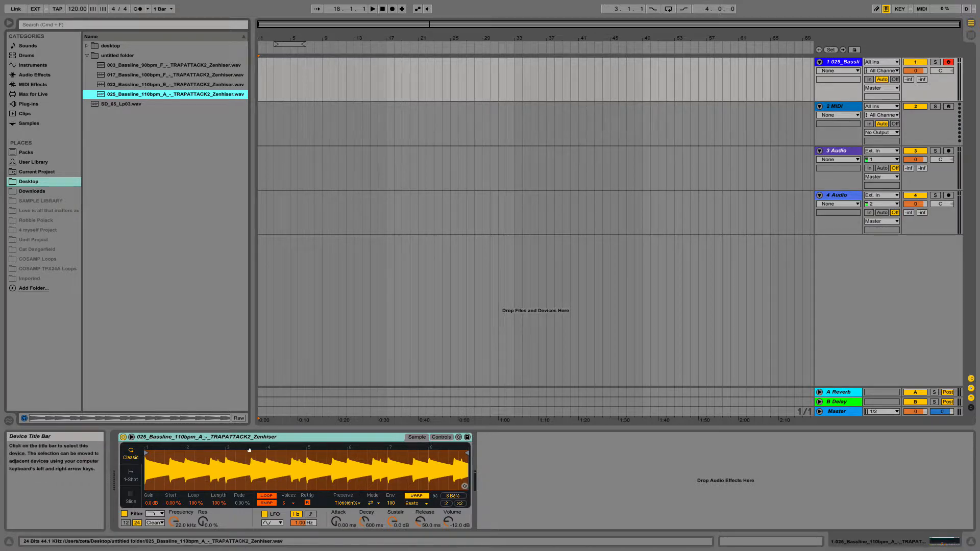
- Audition the bassline sample and raise Simpler's volume to -1.12 dB
key(a)
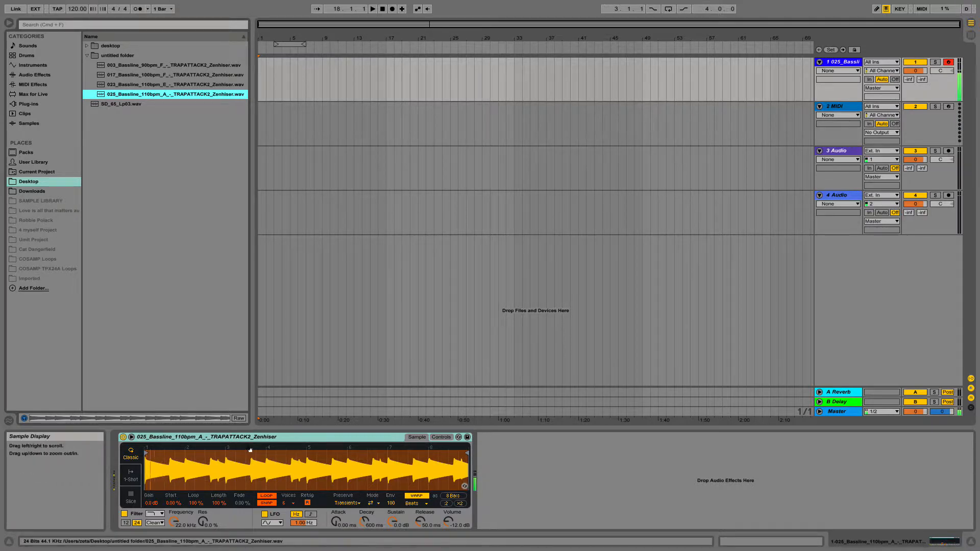
drag(448, 521, 448, 500)
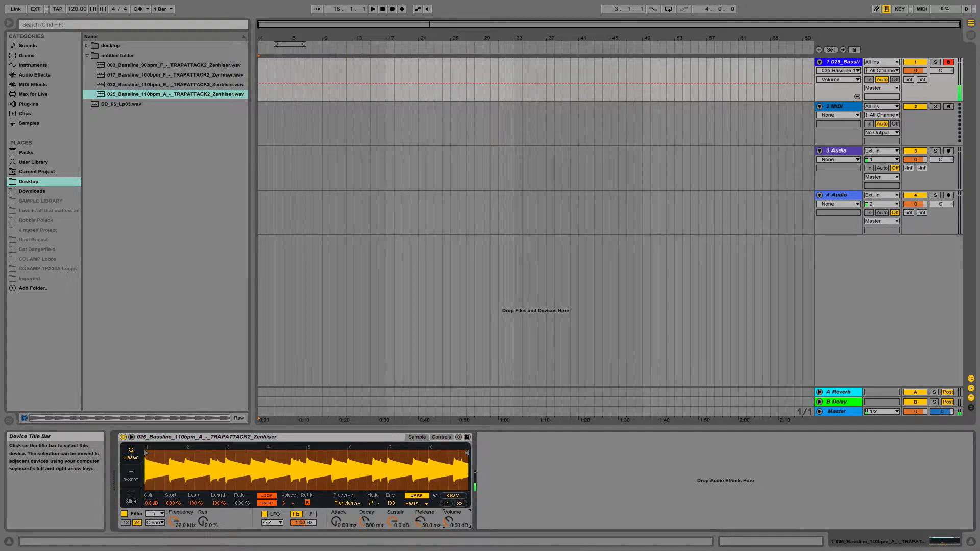
key(a)
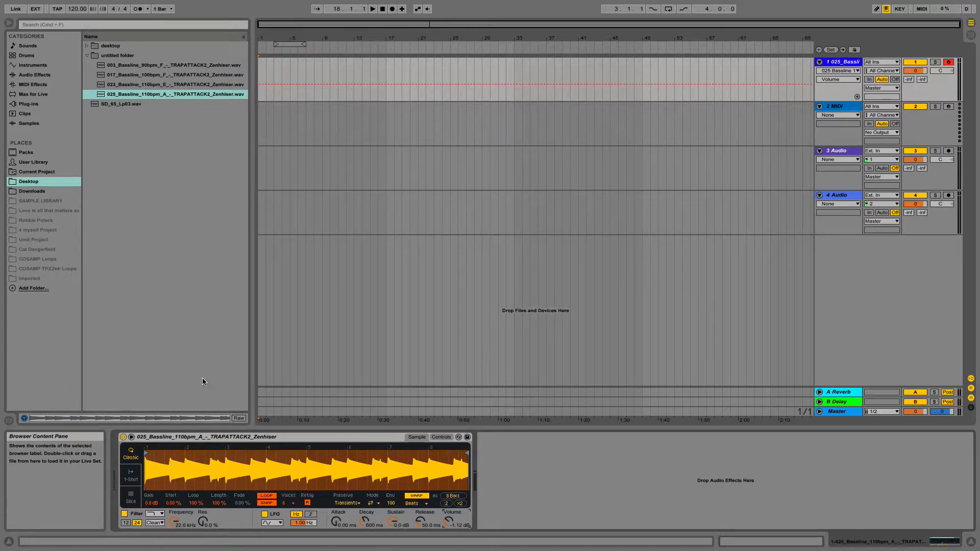
- Place the SD_65_Lp03.wav loop at bar 1 of the 3 Audio track
drag(113, 105, 274, 166)
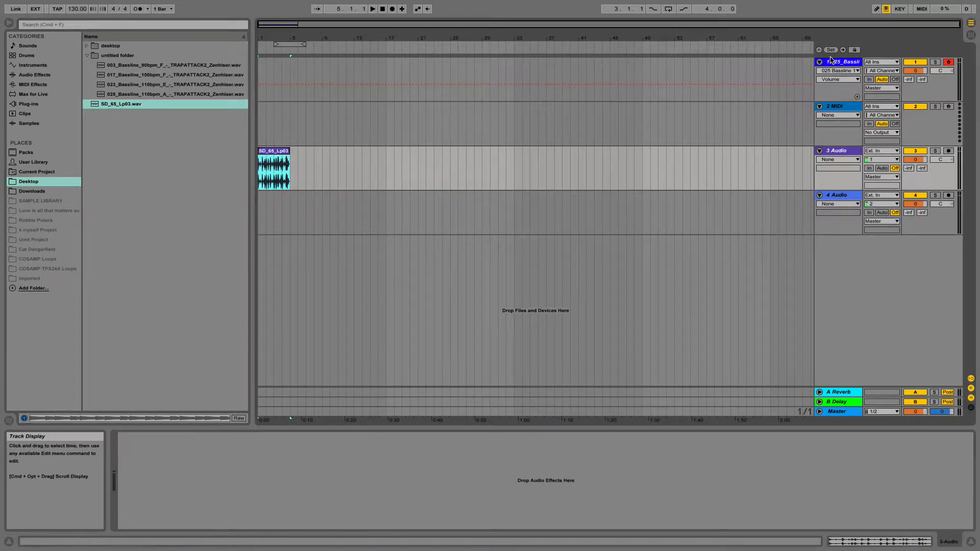
- Record a MIDI bassline of about four bars on the first track alongside the drum loop
click(840, 62)
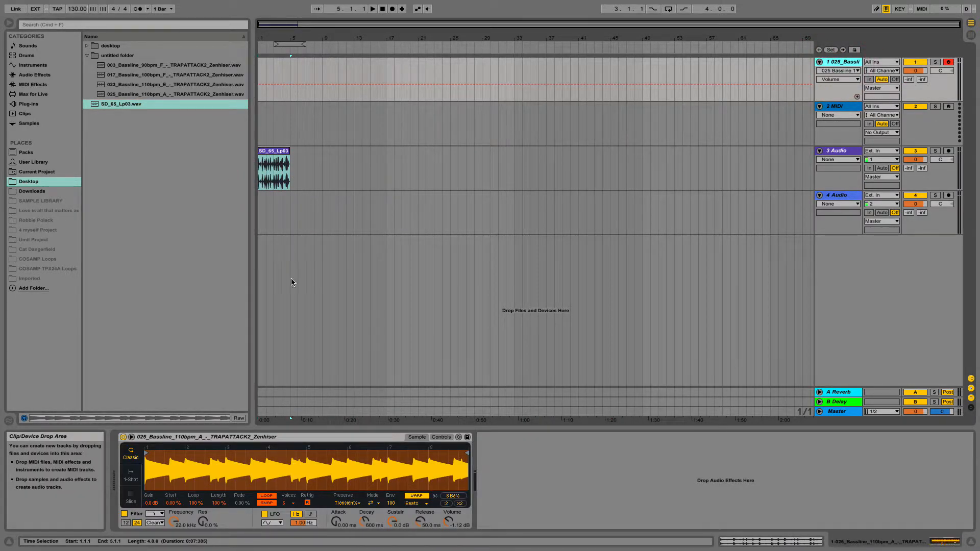
click(390, 11)
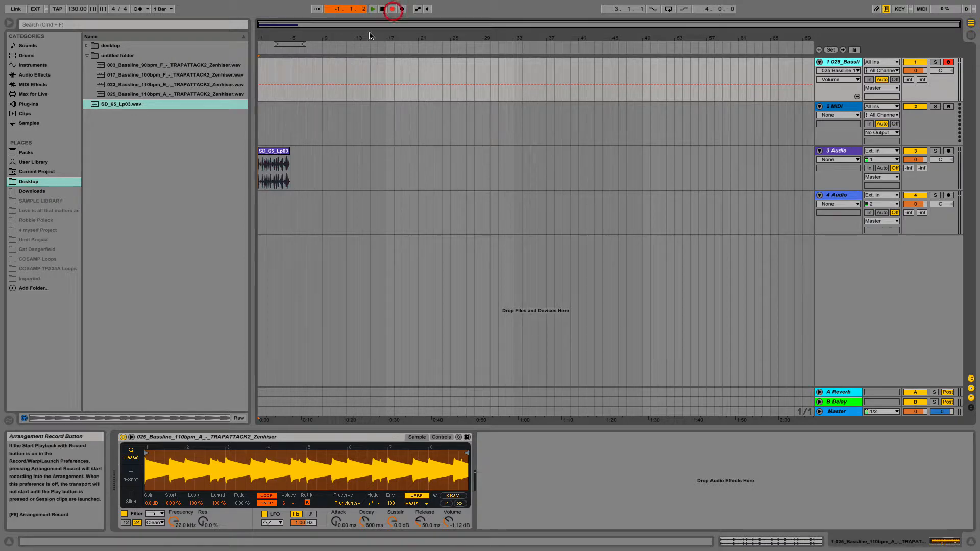
drag(281, 31, 282, 35)
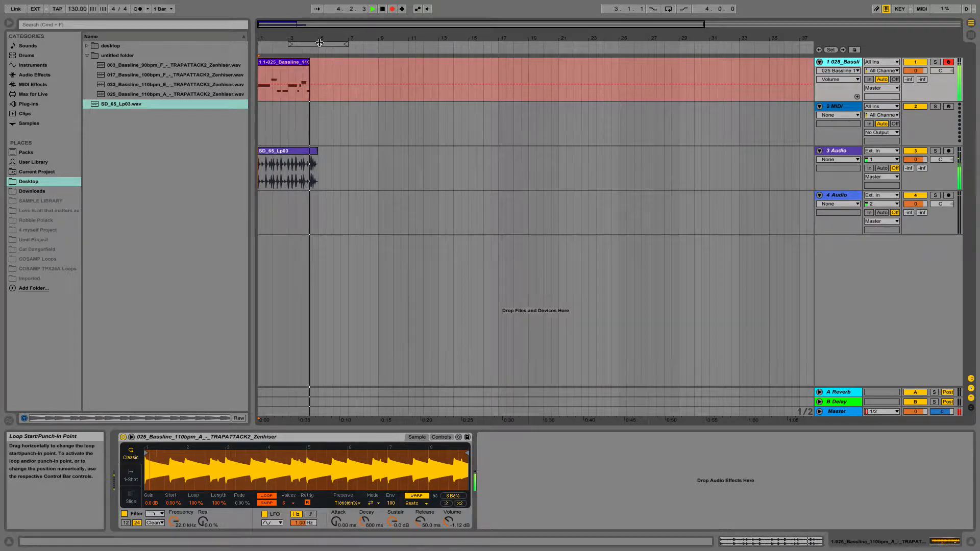
key(space)
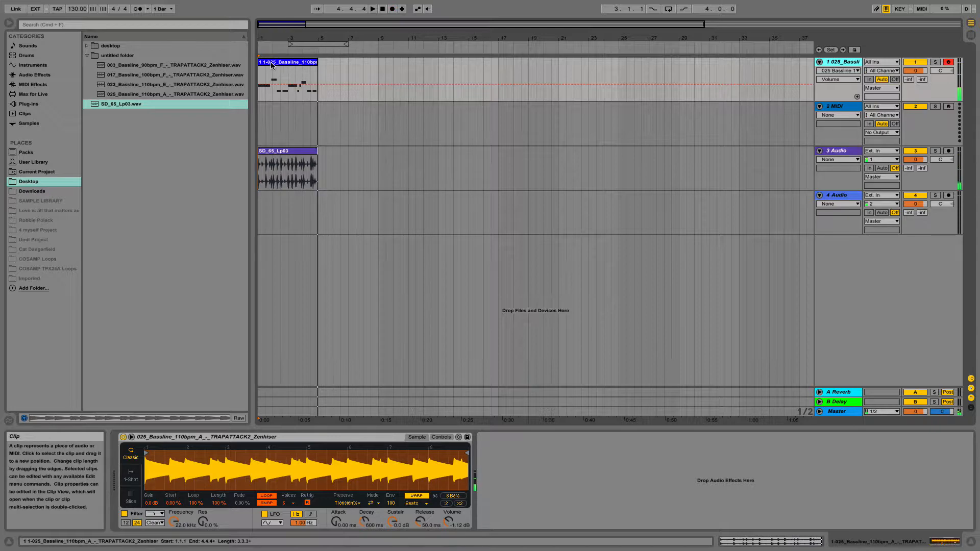
- Open the recorded MIDI clip on the first track and examine its notes
double_click(271, 65)
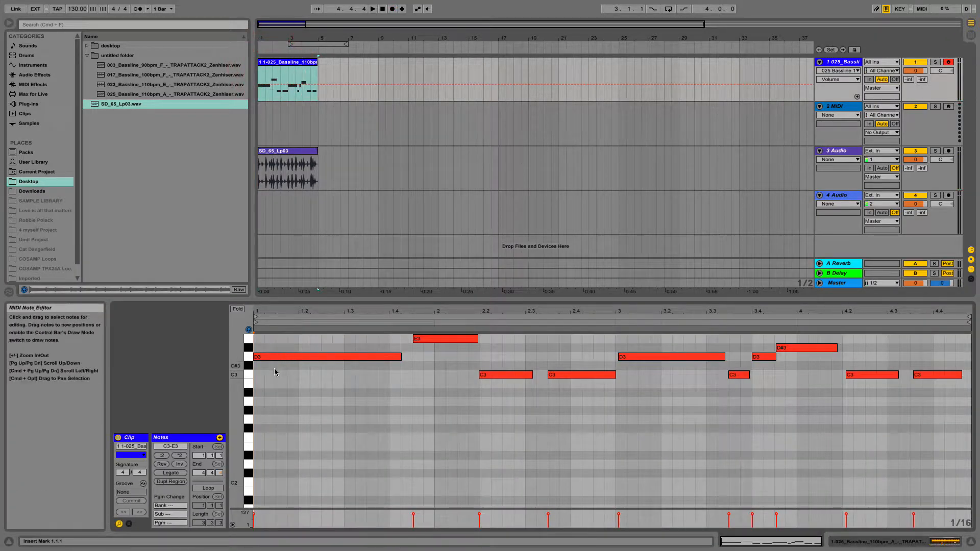
click(286, 62)
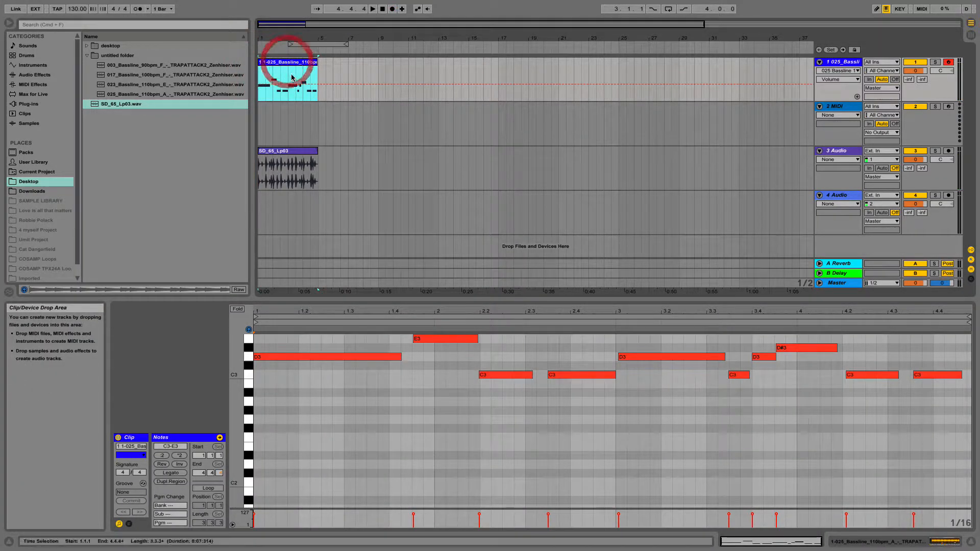
click(713, 313)
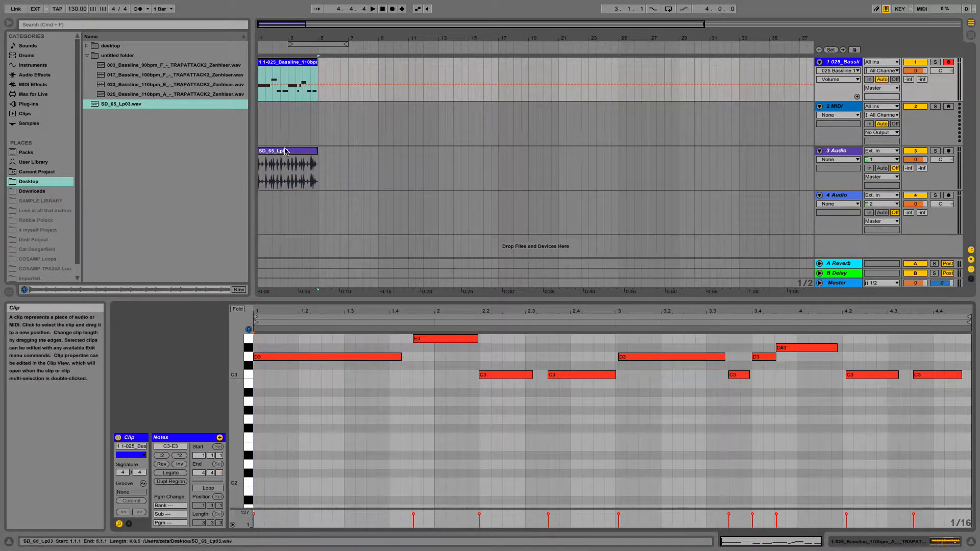
- Play the recorded clip while watching Simpler's sample display, and delete the clip from the first track
click(831, 61)
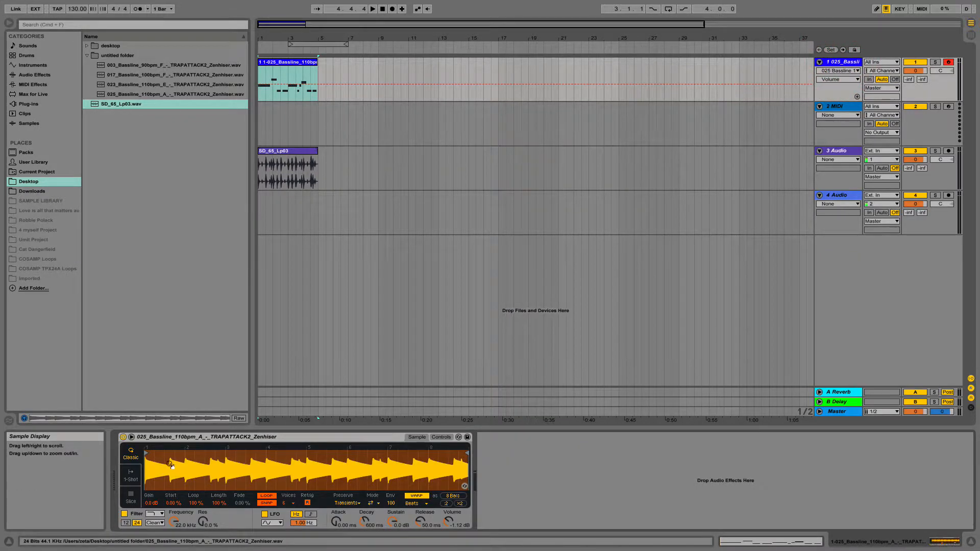
click(269, 66)
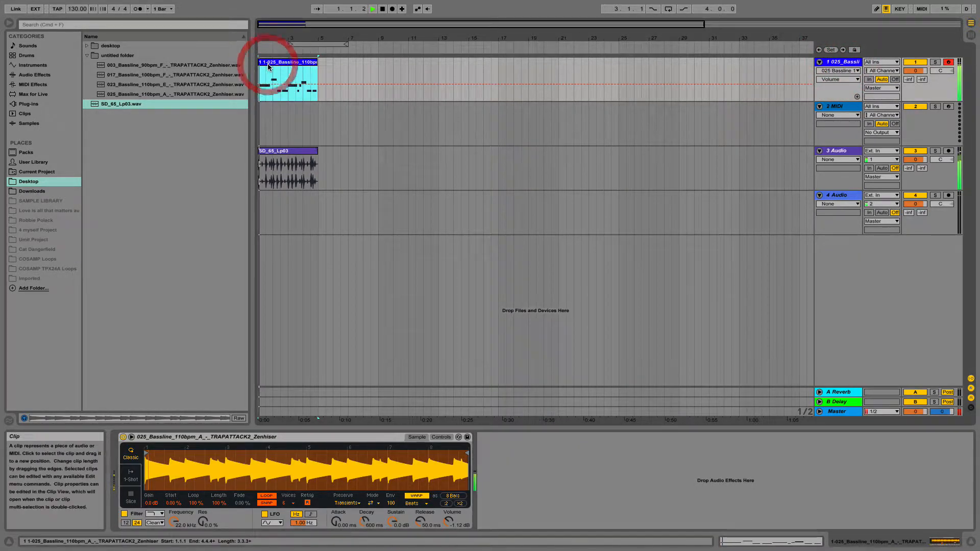
key(space)
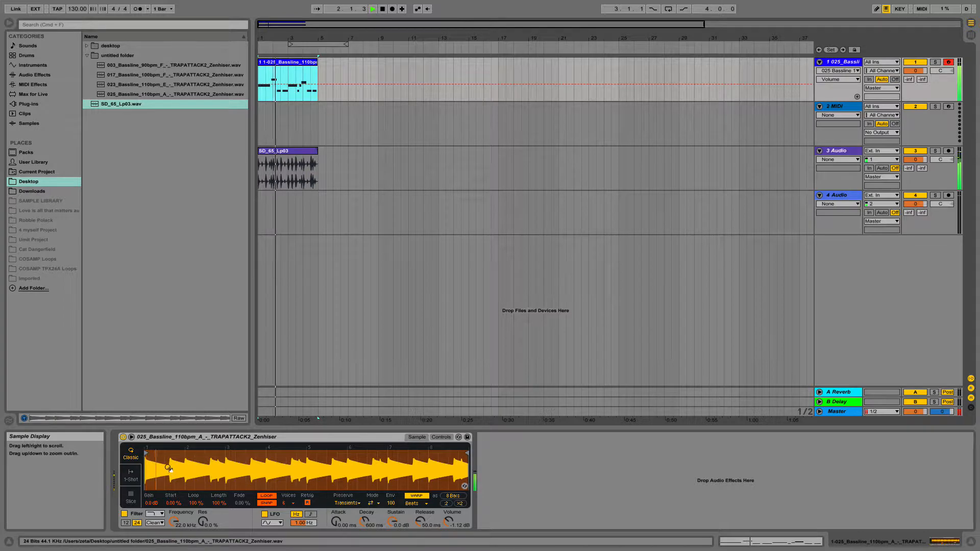
key(space)
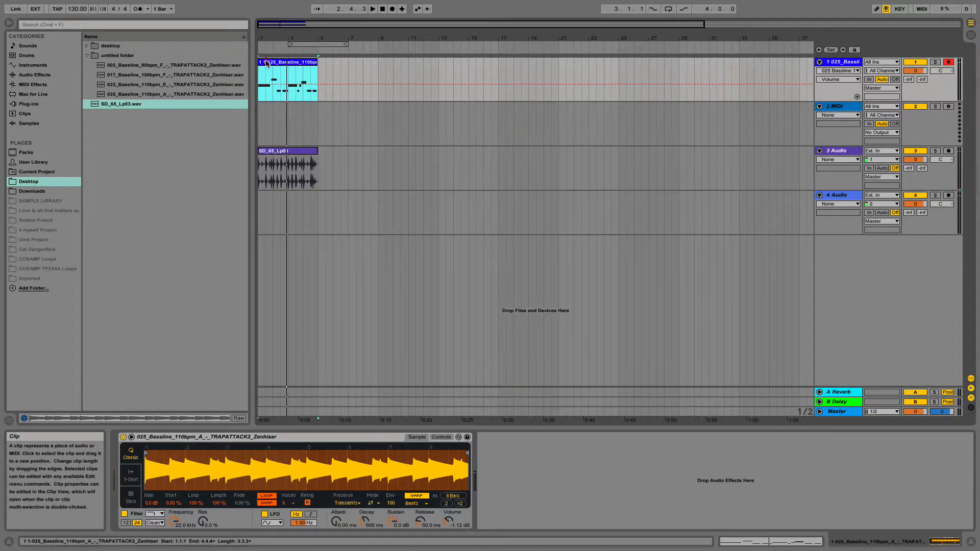
key(Delete)
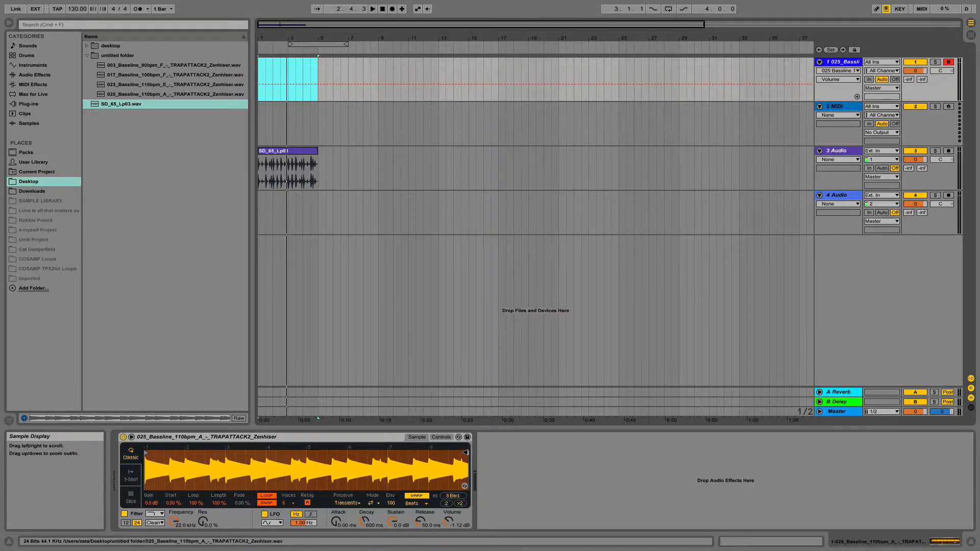
- Shorten the end of Simpler's sample region to keep only the first bass note, about 2 beats
click(467, 454)
click(465, 450)
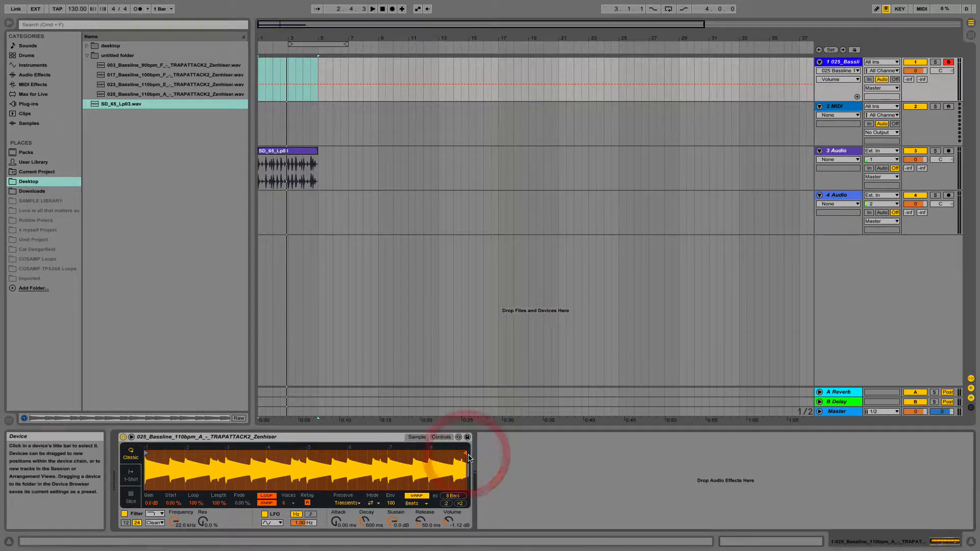
drag(451, 454, 170, 461)
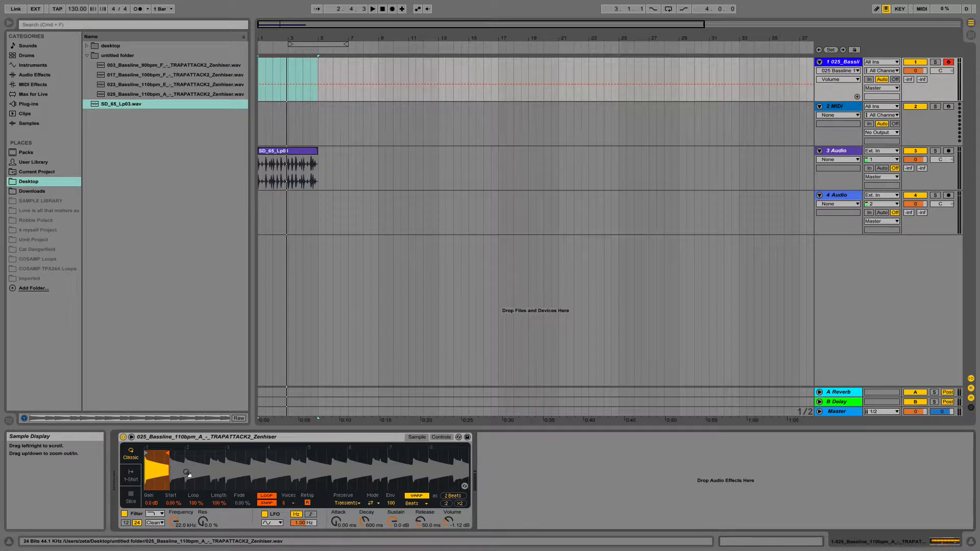
- Turn off looping in Simpler and fine-tune the sample end to just before the second note's attack
drag(192, 468, 158, 505)
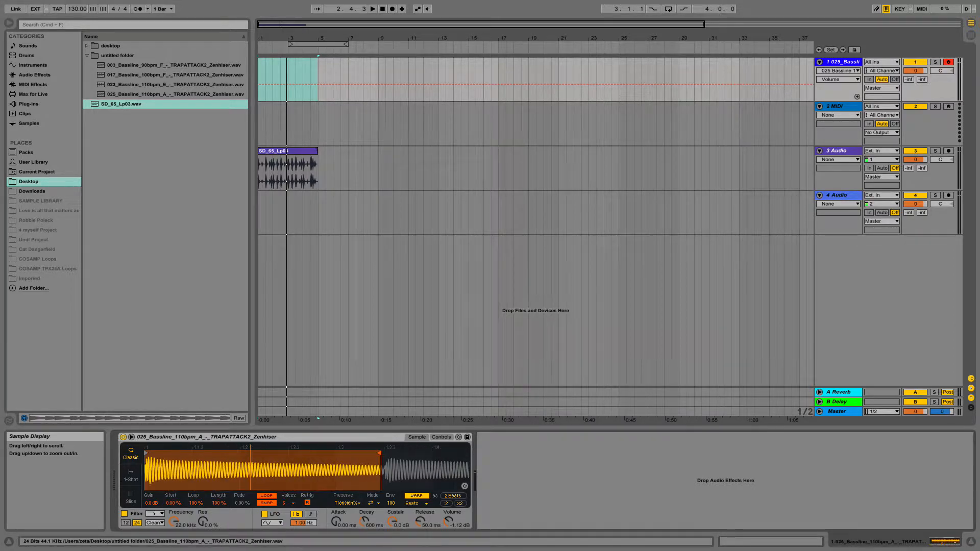
mouse_move(250, 469)
mouse_down()
mouse_move(255, 478)
mouse_move(257, 469)
mouse_up()
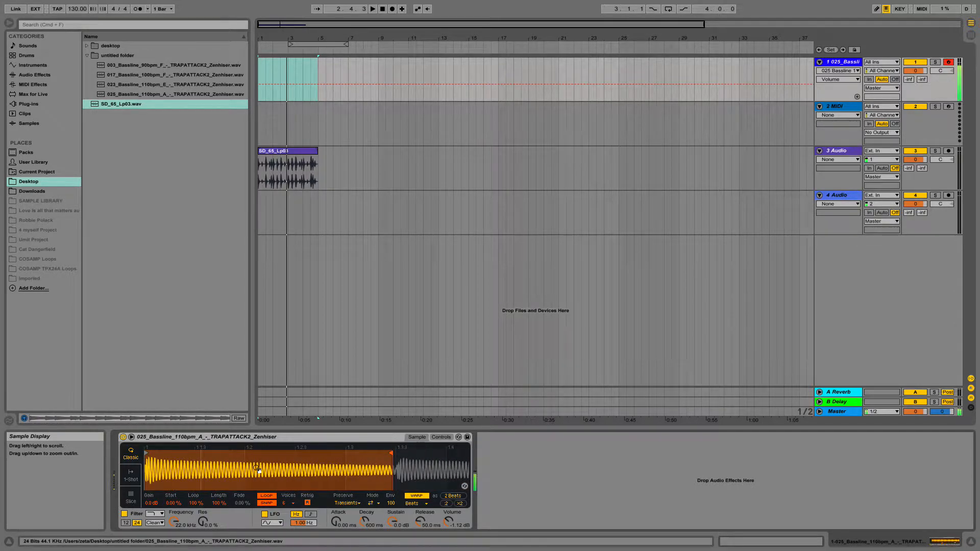
click(267, 496)
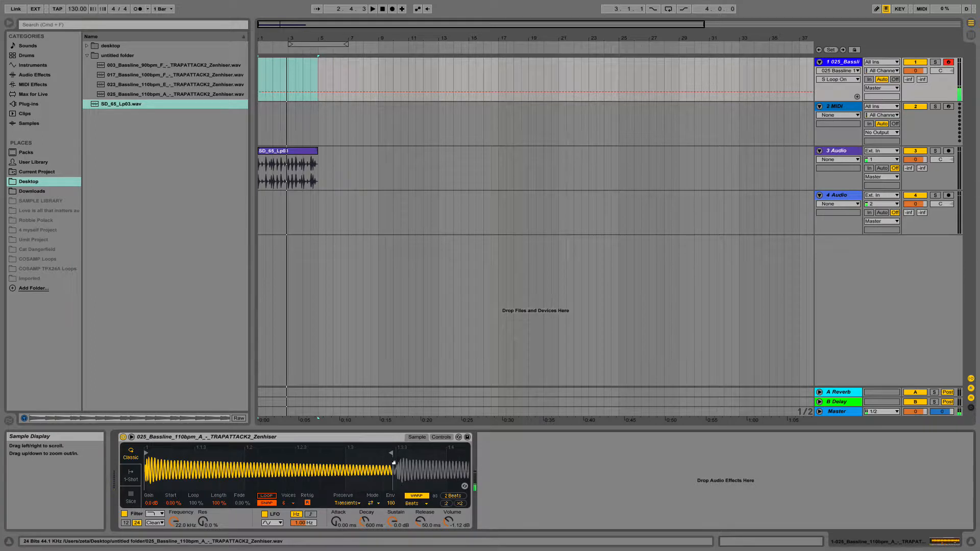
mouse_move(396, 460)
mouse_down()
mouse_move(396, 503)
mouse_move(385, 461)
mouse_up()
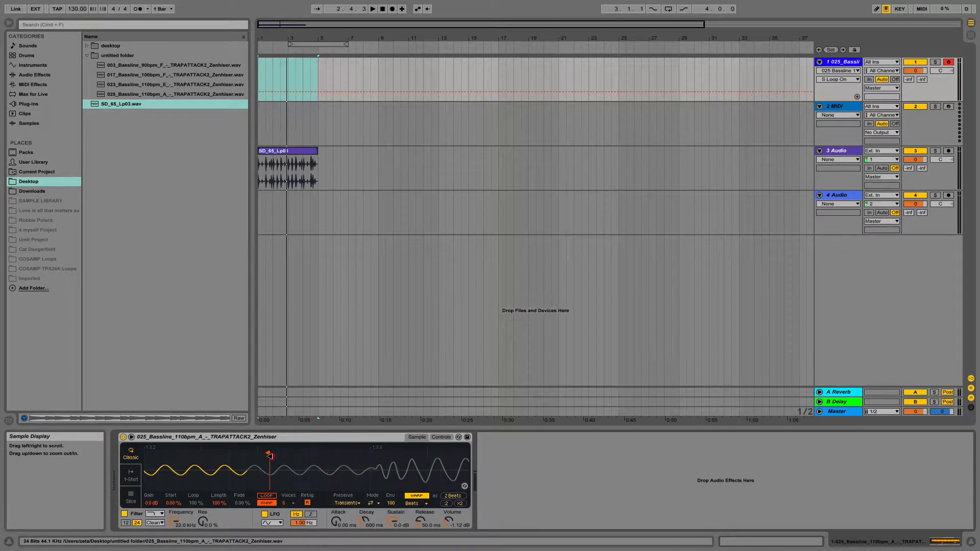
mouse_move(345, 461)
mouse_down()
mouse_move(380, 461)
mouse_move(360, 461)
mouse_up()
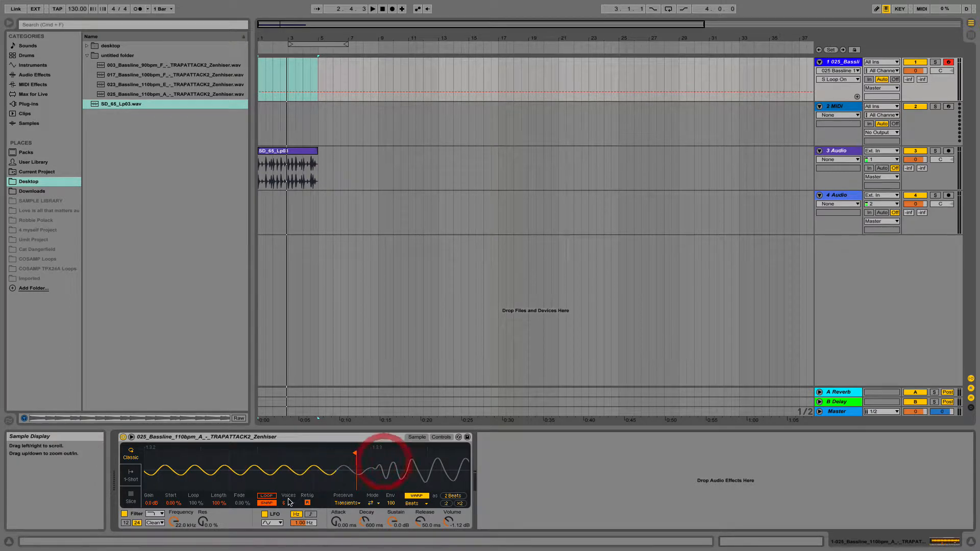
- Turn off Snap in Simpler and move the sample end right up to the second note's attack
click(266, 503)
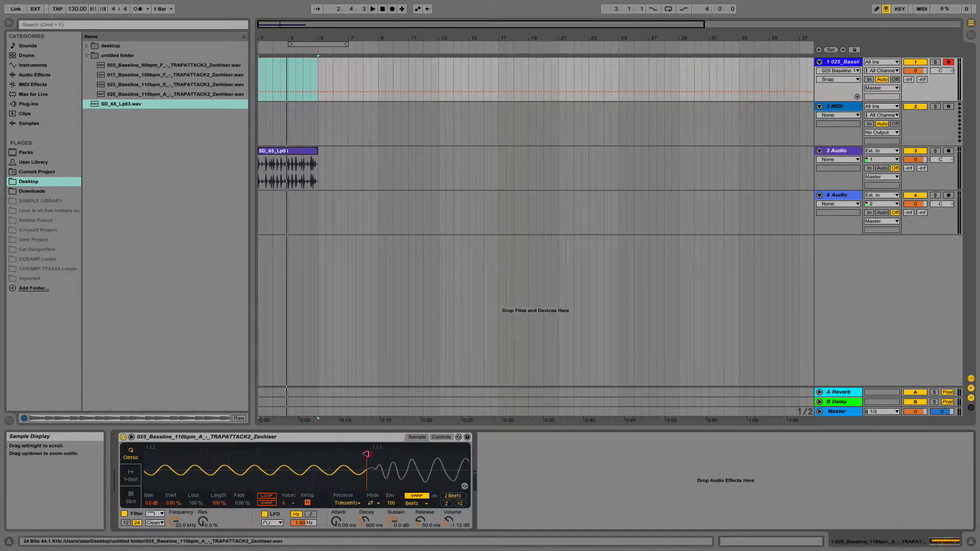
click(366, 453)
drag(251, 470, 251, 408)
drag(212, 470, 168, 470)
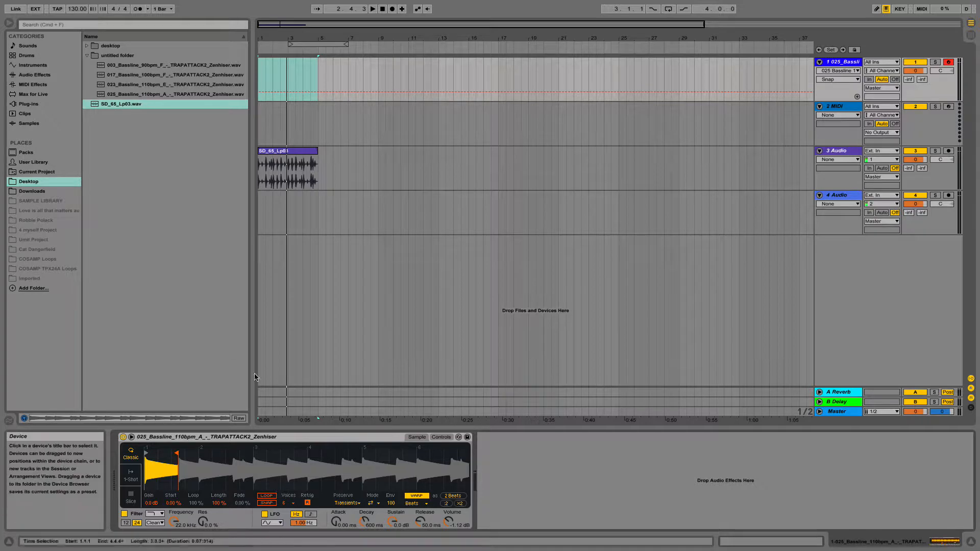
- Add the Tuner audio effect after Simpler on the first track
click(38, 66)
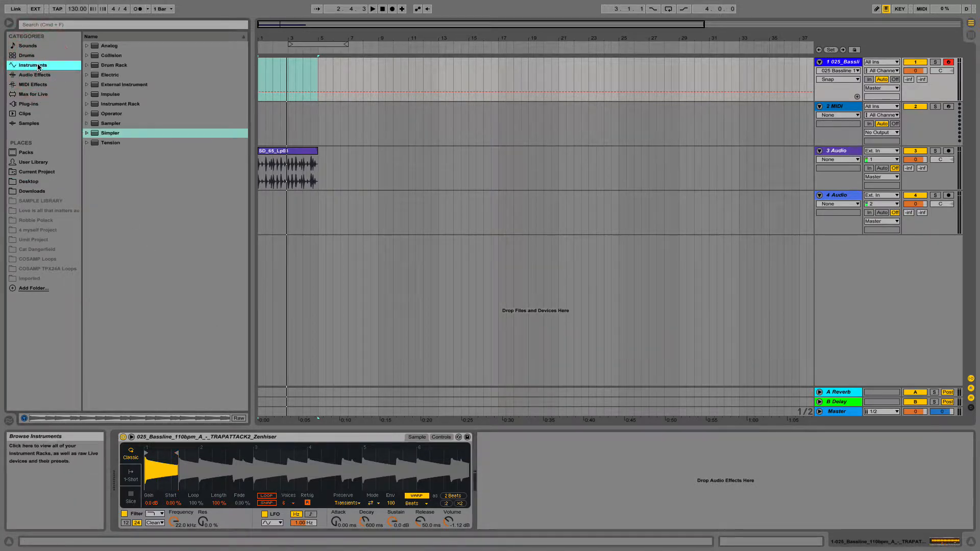
click(32, 74)
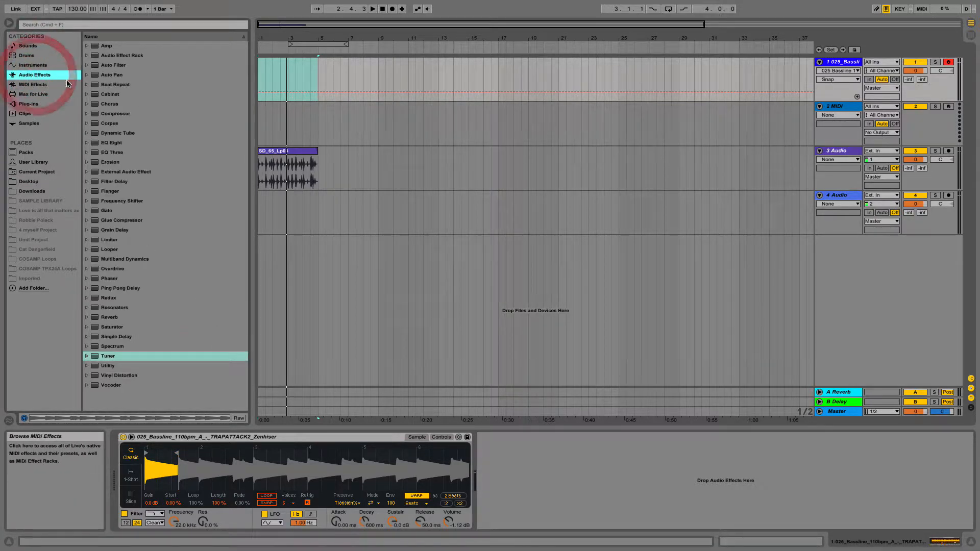
drag(111, 361, 508, 481)
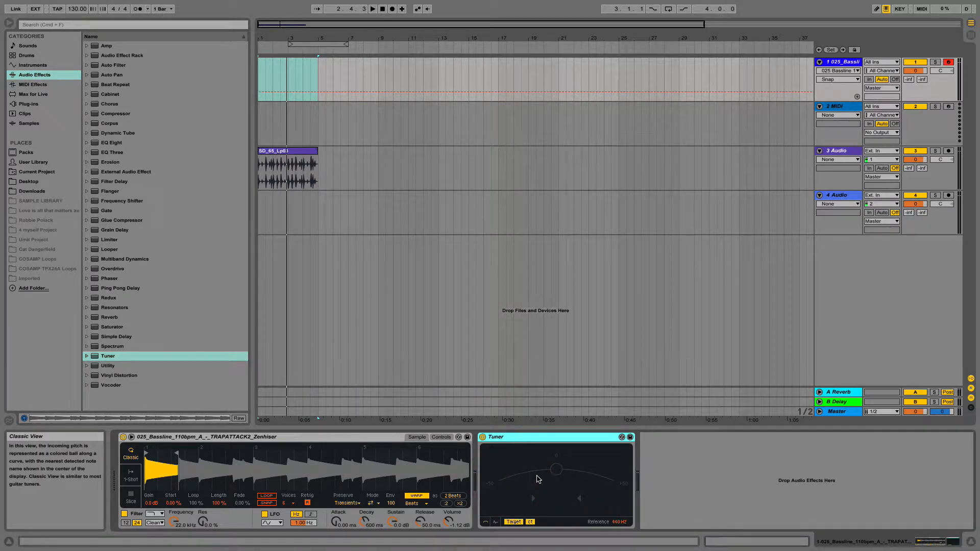
- Insert an empty four-bar MIDI clip at the start of the first track and add a two-bar C3 note at its beginning
drag(316, 65, 264, 75)
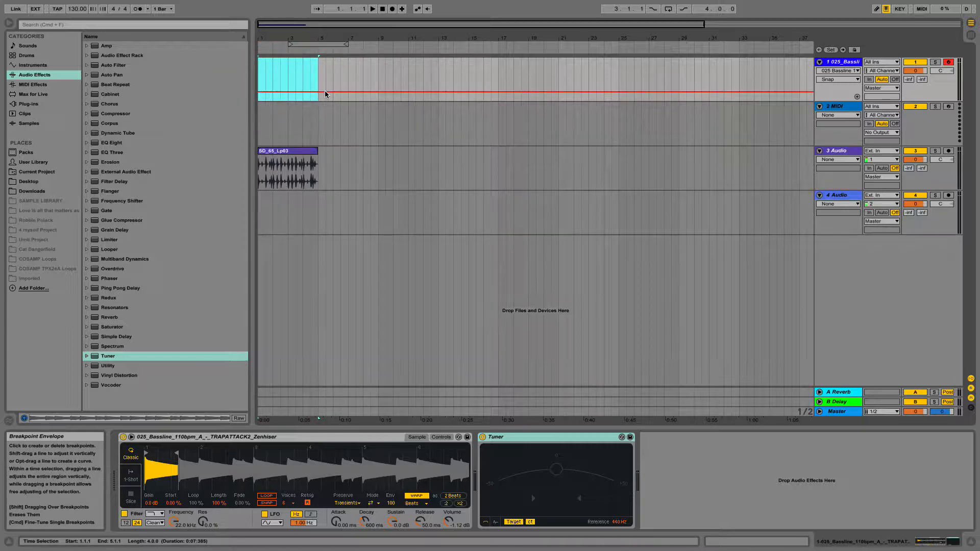
key(shift+super+m)
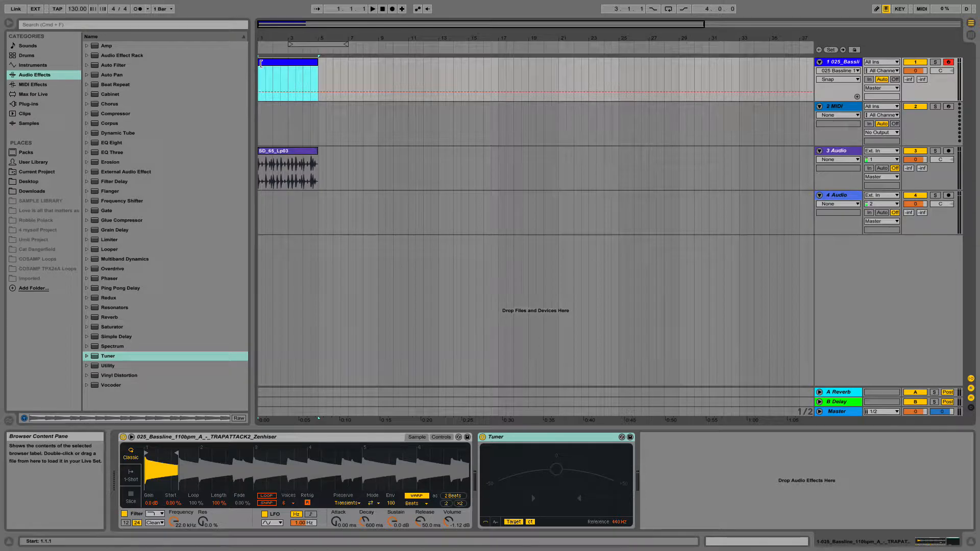
double_click(261, 63)
drag(385, 301, 386, 128)
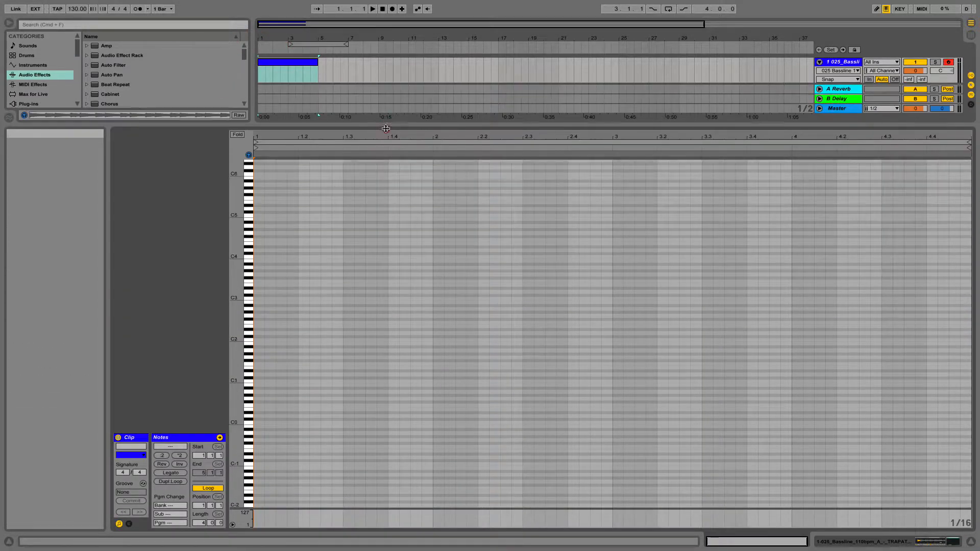
drag(235, 312, 269, 313)
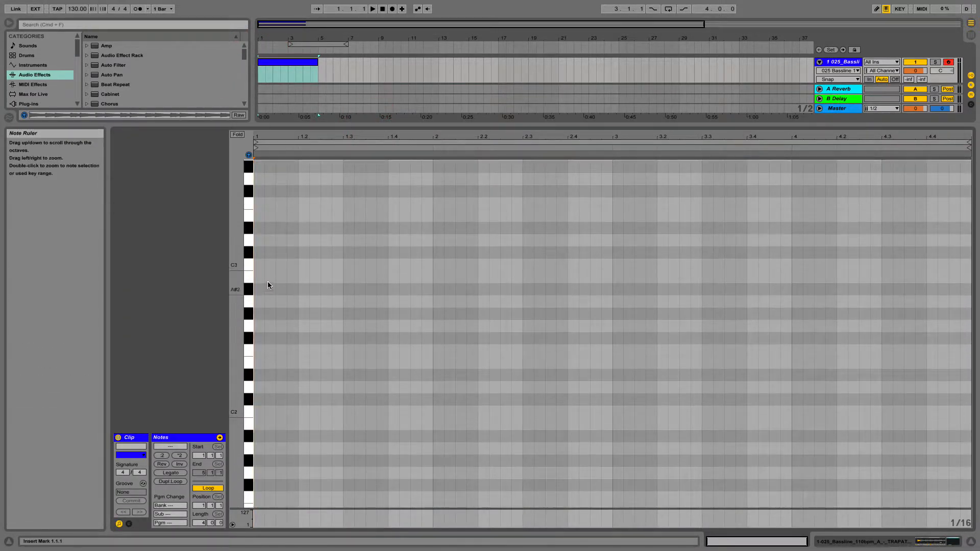
double_click(258, 265)
drag(264, 264, 597, 262)
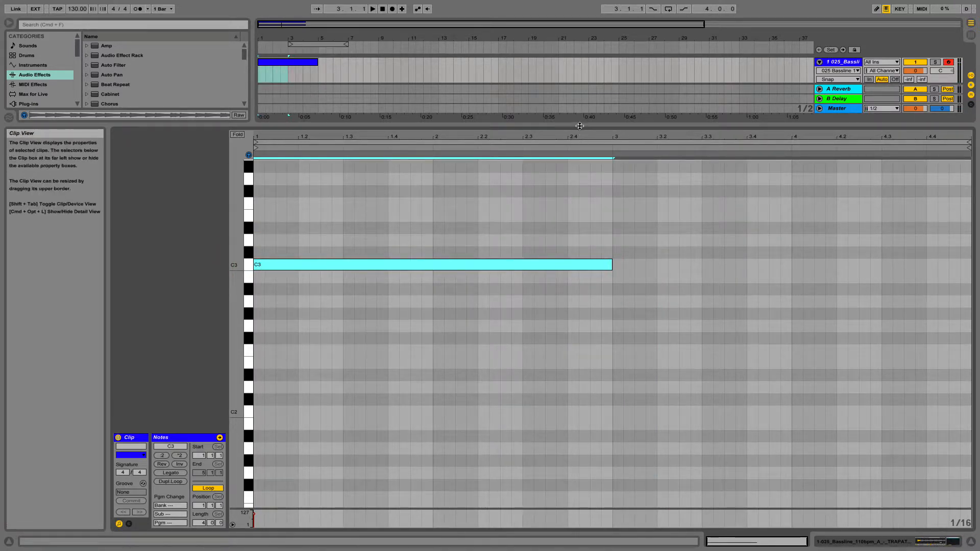
drag(574, 136, 578, 304)
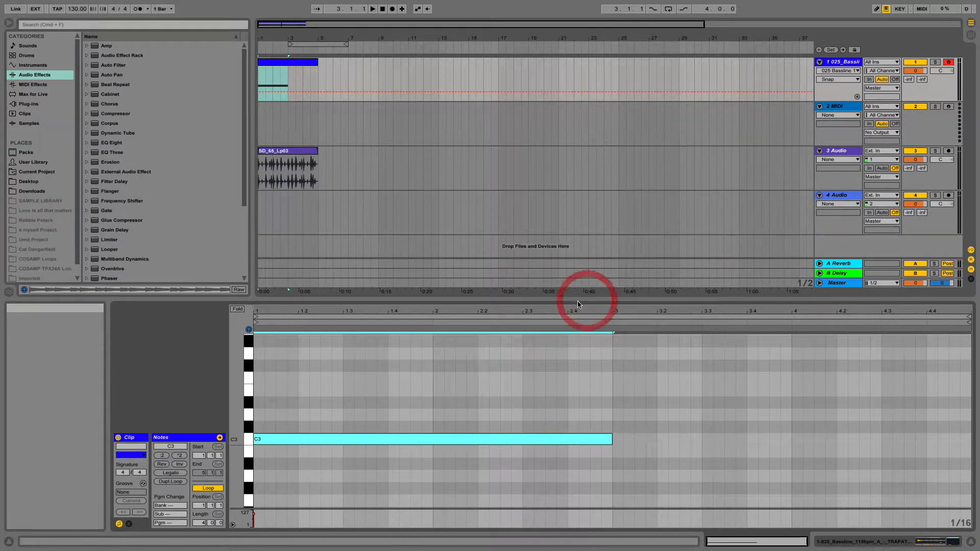
- Show the first track's devices and play the clip to read the note's pitch in Tuner
double_click(847, 65)
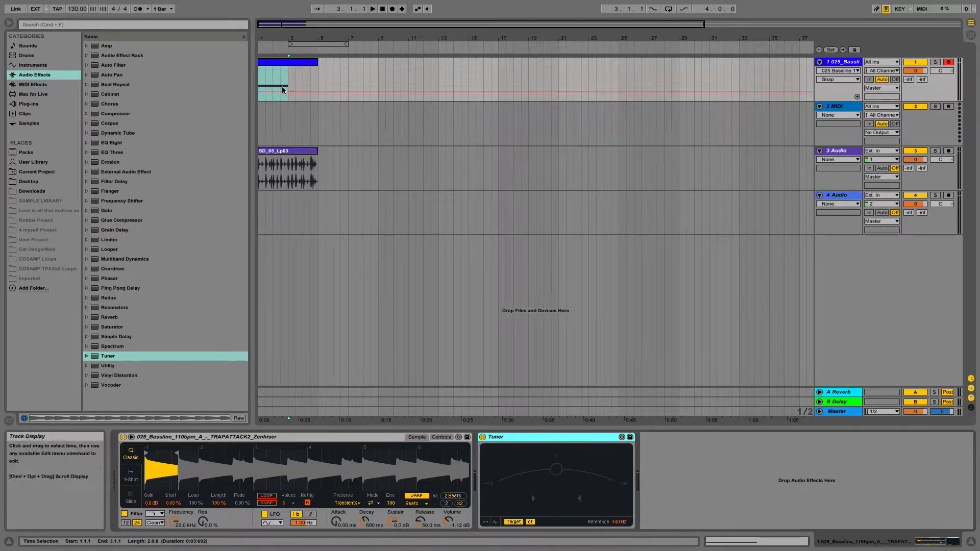
key(space)
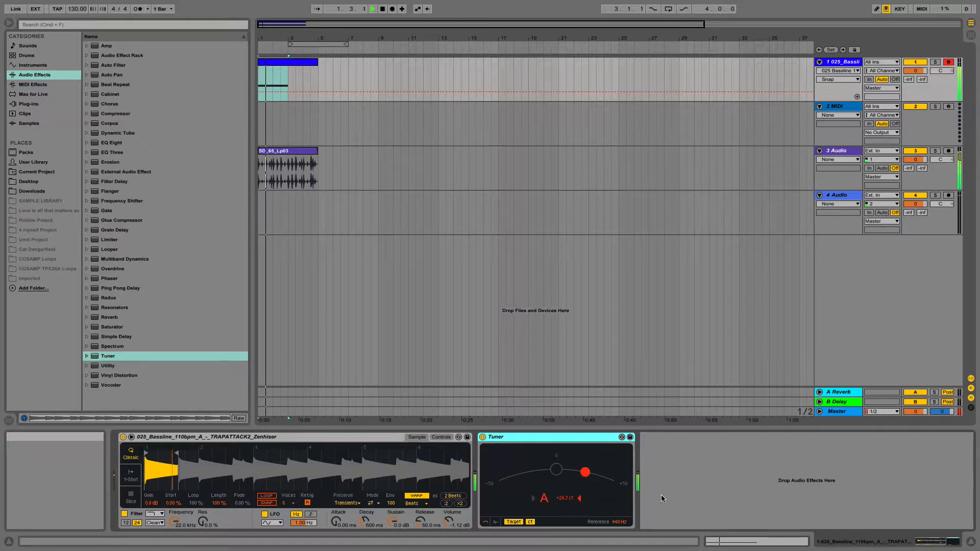
key(space)
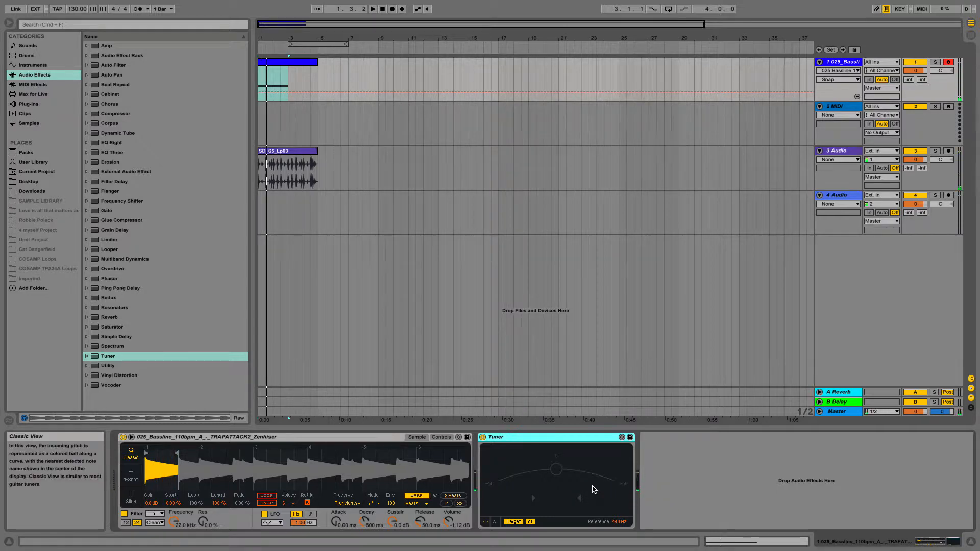
key(space)
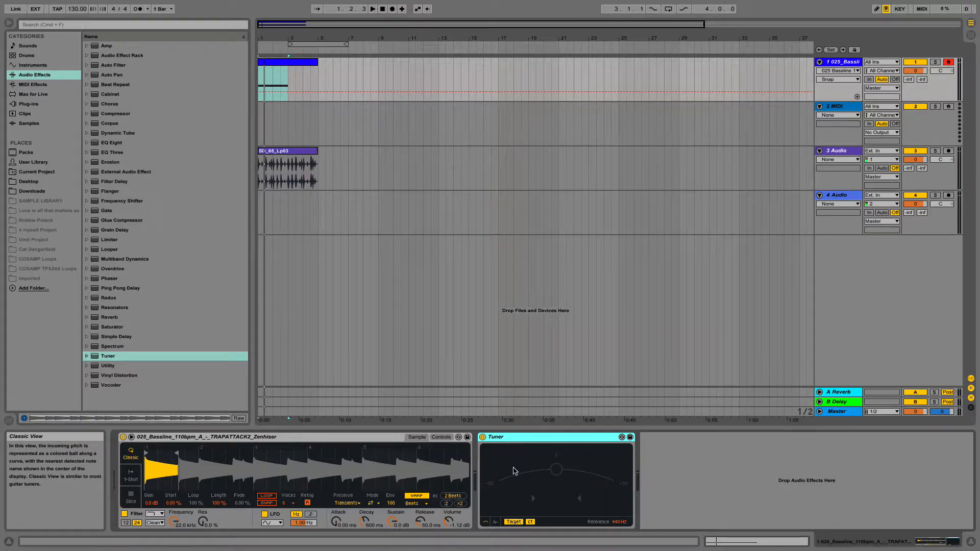
- Set Simpler's global Detune to -20 ct and play the clip to check the pitch in Tuner
click(371, 437)
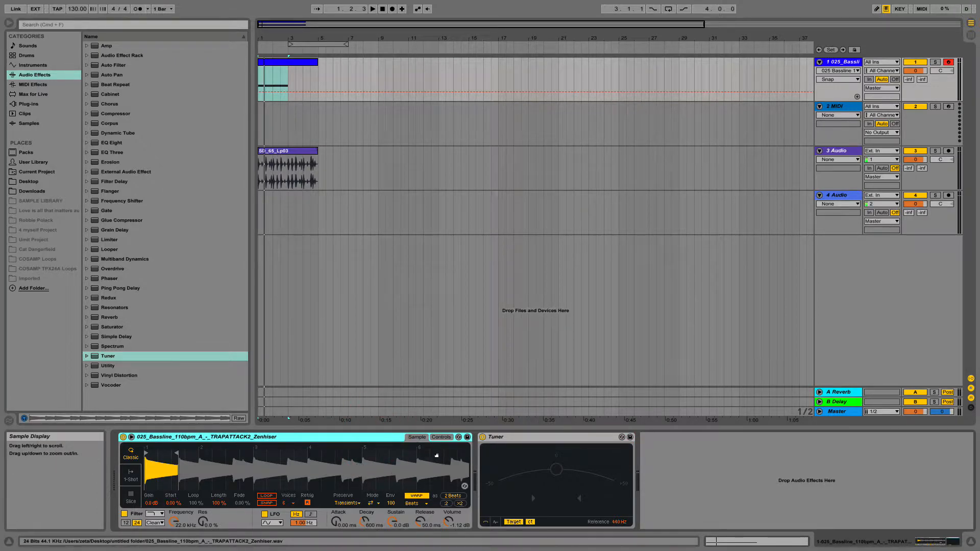
click(441, 437)
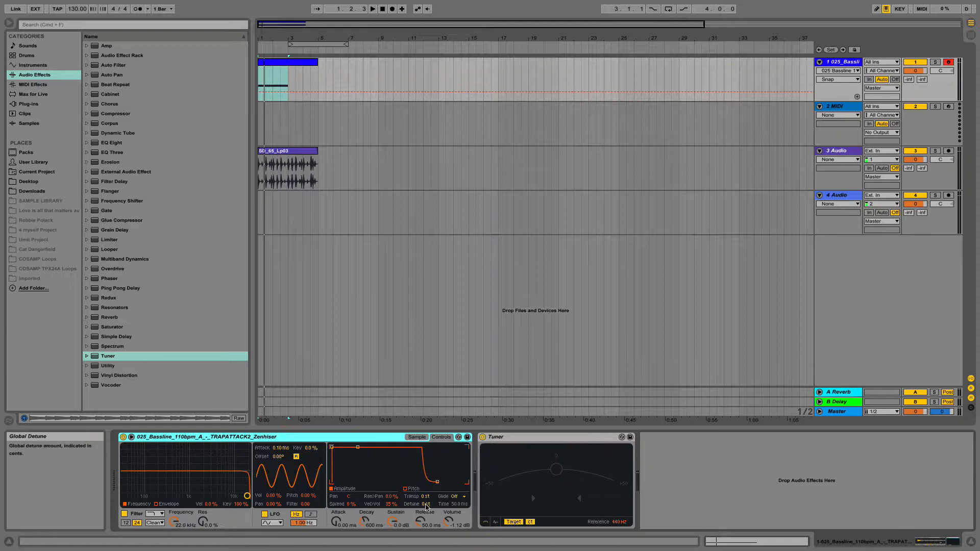
click(426, 505)
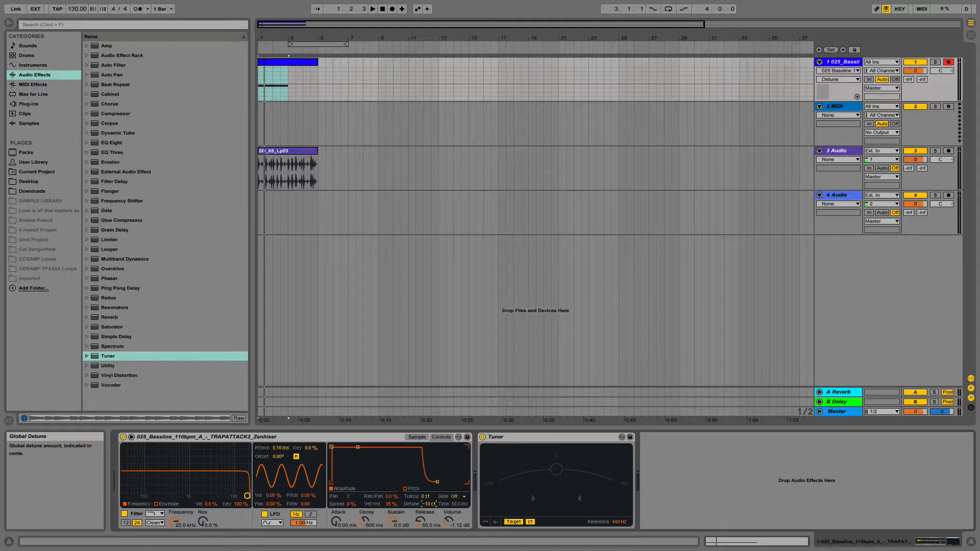
drag(426, 504, 427, 509)
key(space)
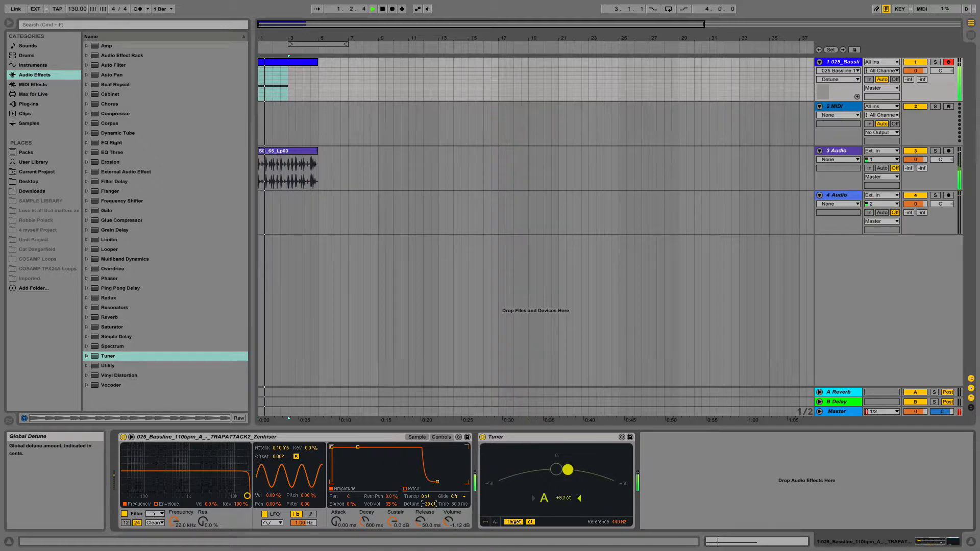
key(space)
- Fine-tune Simpler's Detune to -24 ct, replaying the clip after each change to check it against Tuner
drag(427, 504, 427, 502)
key(space)
key(space)
key(space)
key(space)
key(space)
key(space)
key(space)
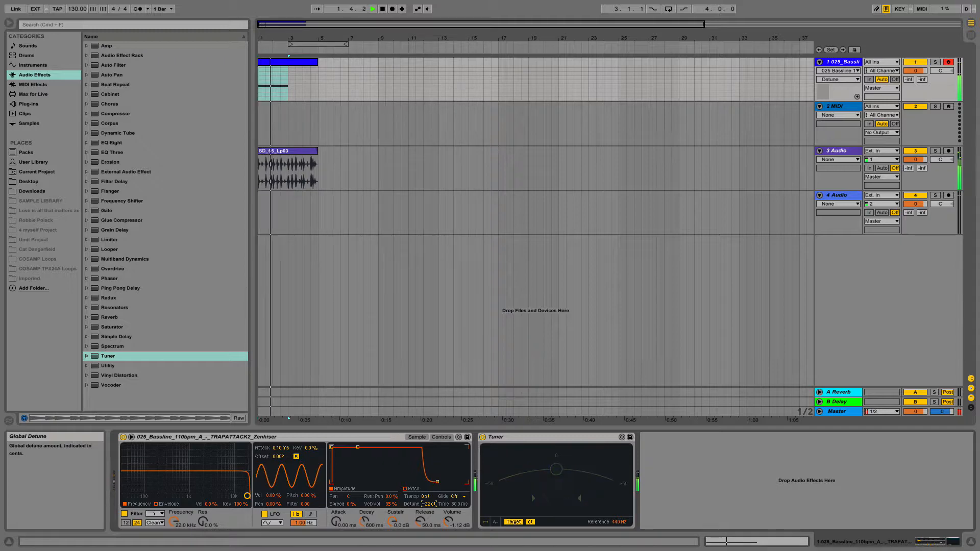
key(space)
key(space)
drag(427, 504, 427, 505)
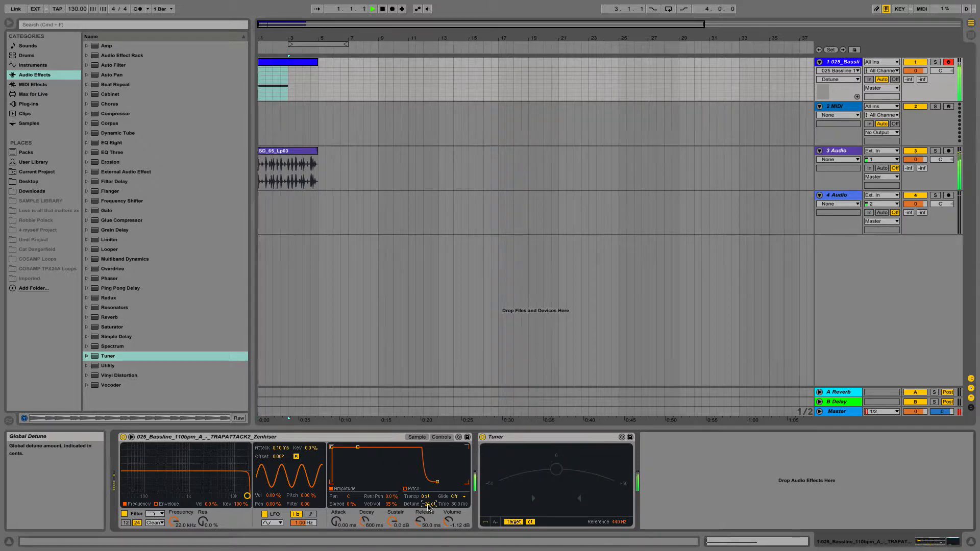
key(space)
key(space)
key(space)
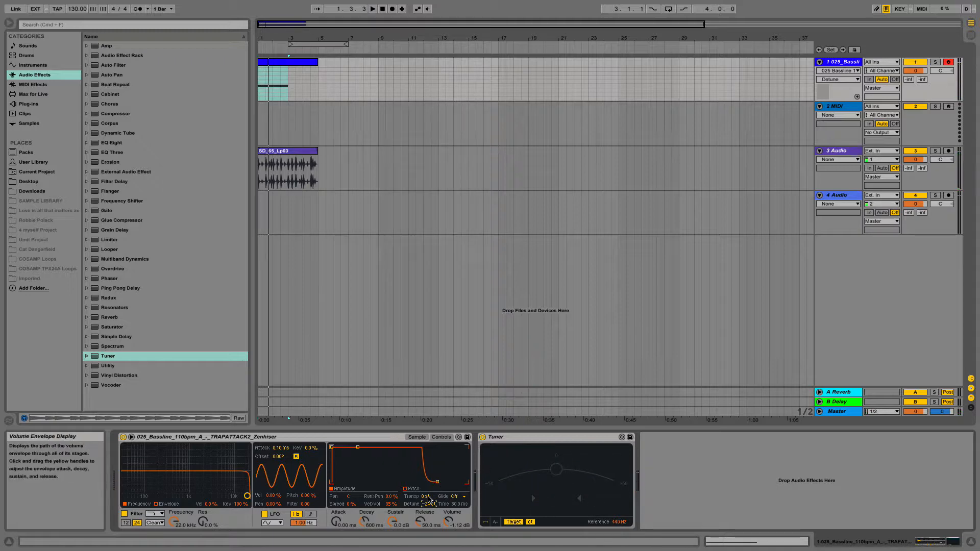
- Set Simpler's Transpose to +3 st so C3 sounds as C, and check the pitch in Tuner
drag(425, 496, 425, 493)
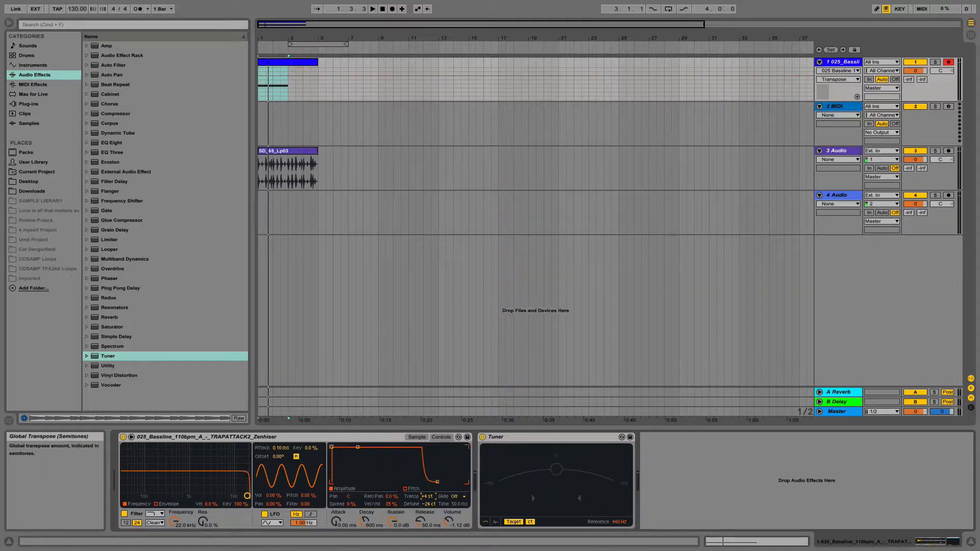
key(space)
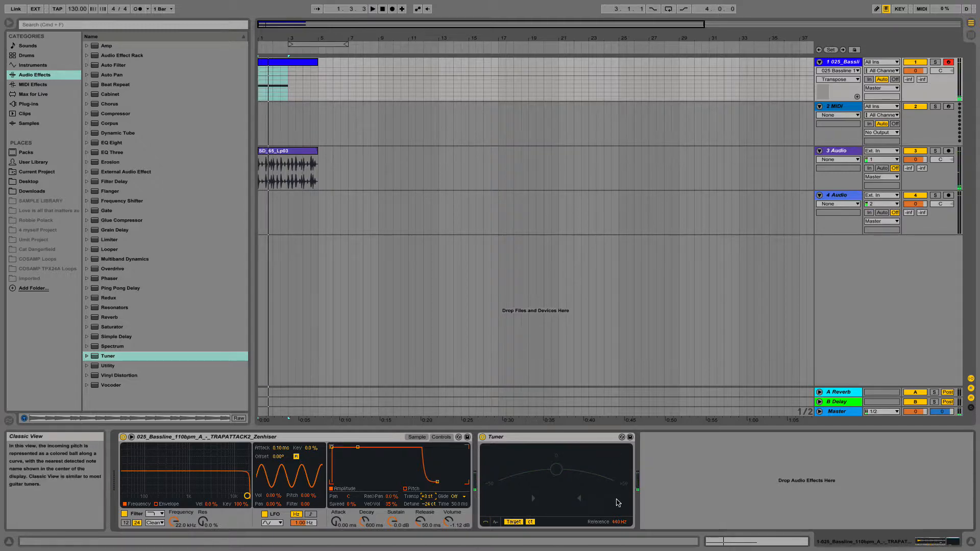
key(space)
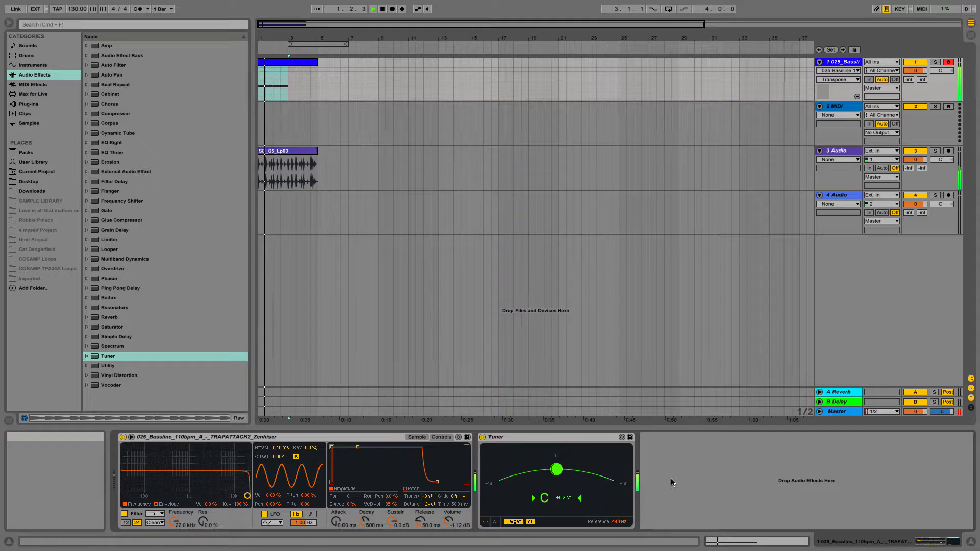
key(space)
- Open the first track's MIDI clip in an enlarged note editor and shorten the C3 note to two beats
click(302, 116)
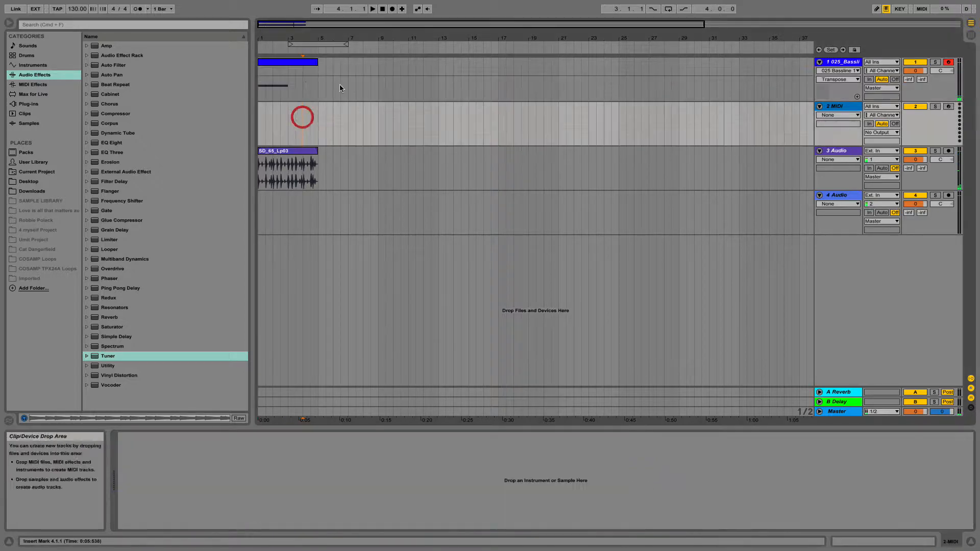
click(280, 62)
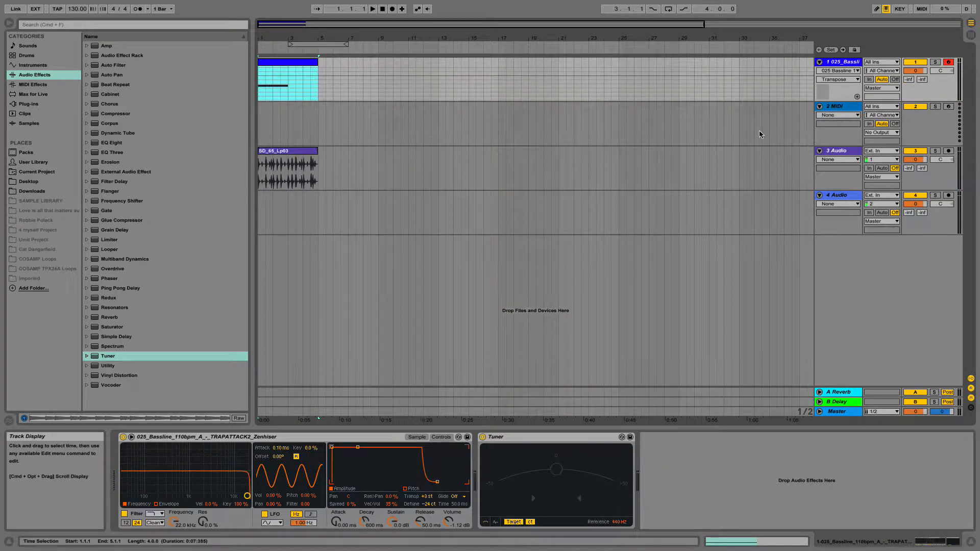
double_click(270, 62)
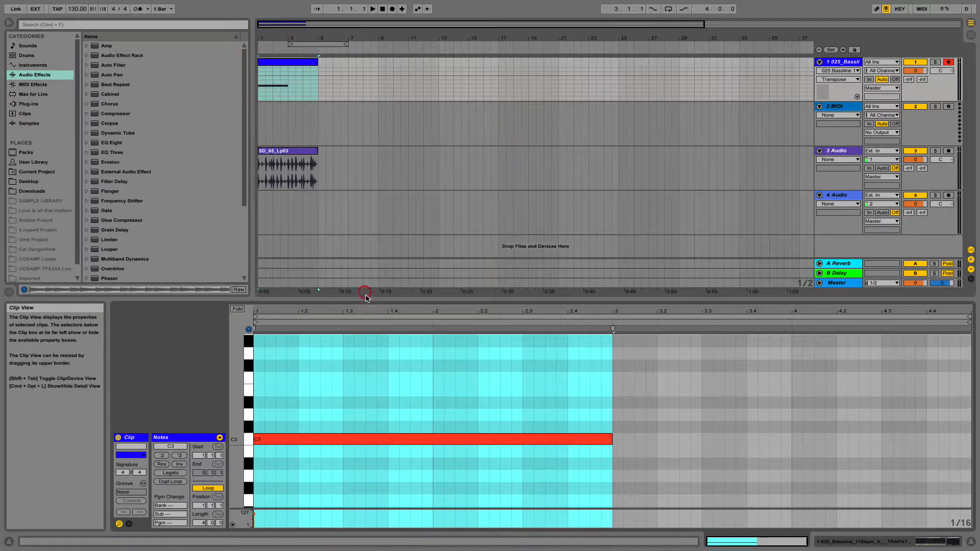
click(369, 276)
drag(371, 301, 393, 102)
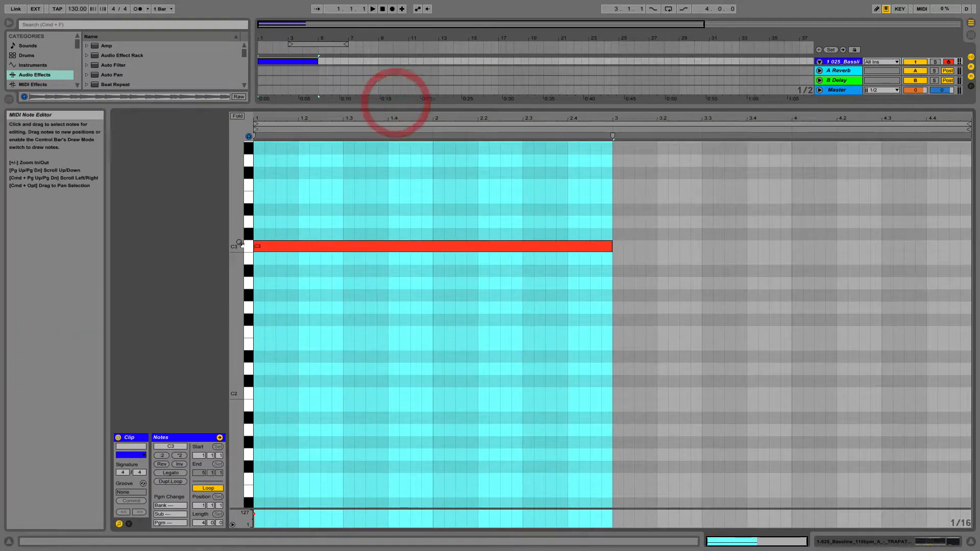
click(317, 269)
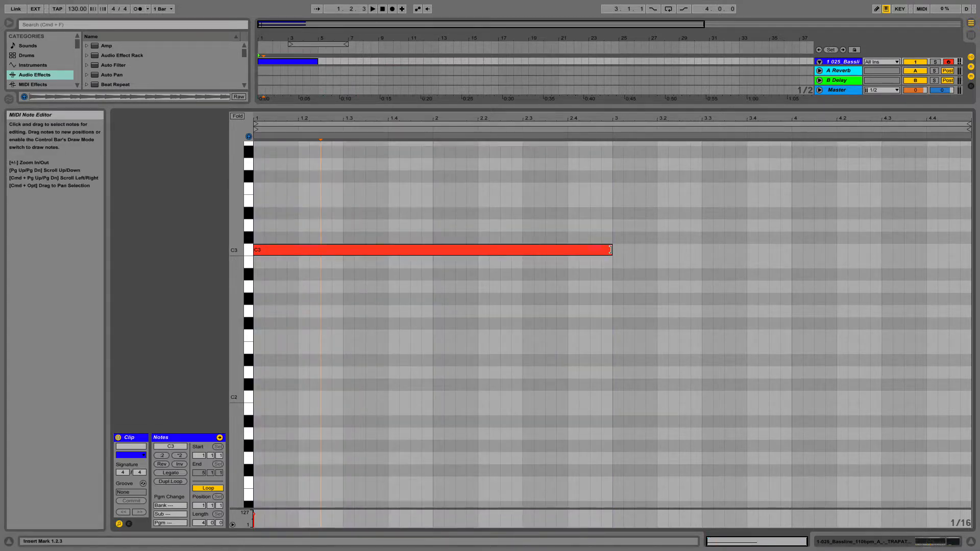
drag(611, 251, 434, 259)
key(space)
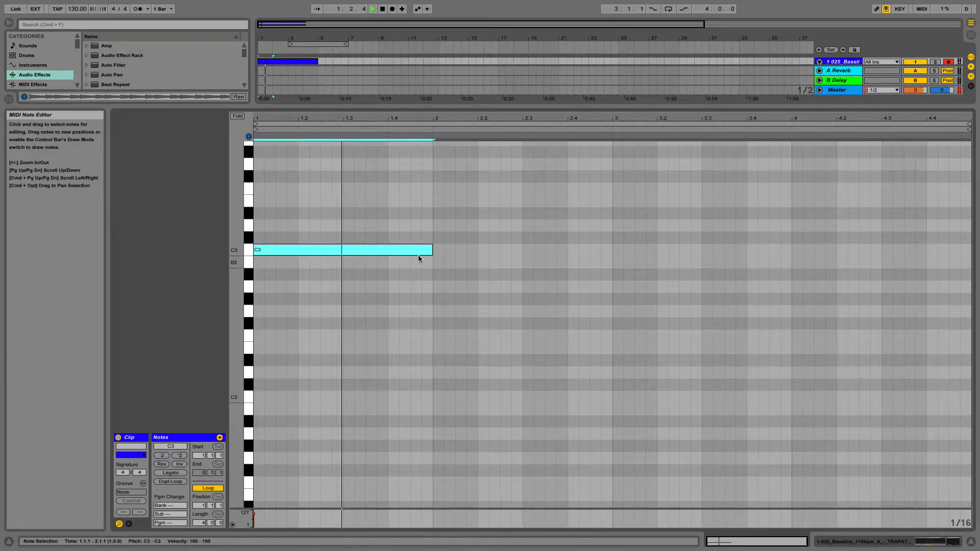
drag(433, 252, 343, 258)
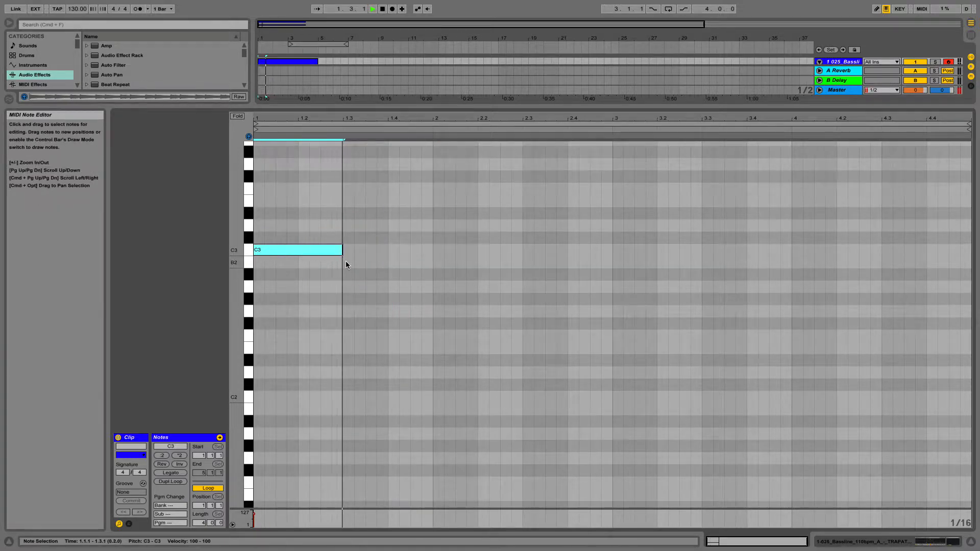
- Duplicate the two-beat C3 note twice so three notes run back to back from bar 1, playing the clip between copies
key(super+d)
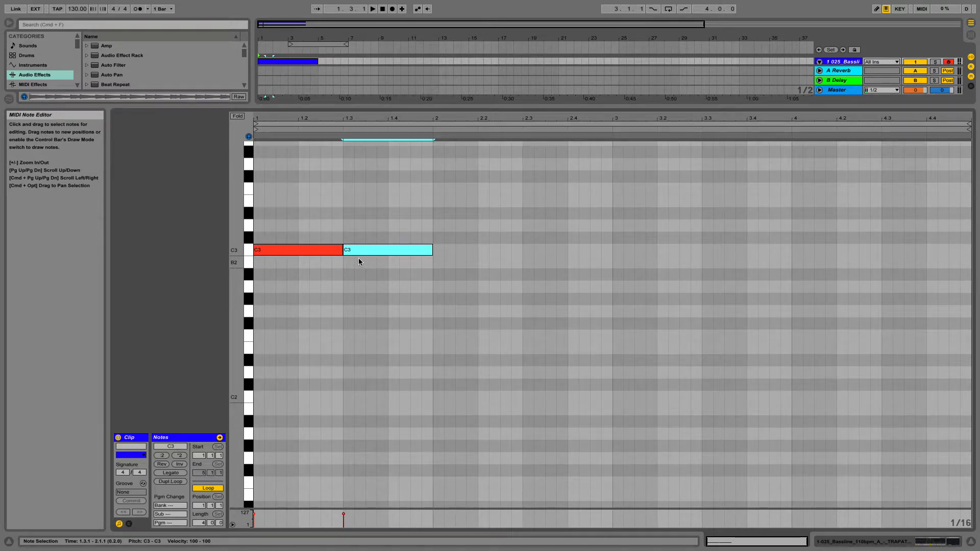
key(space)
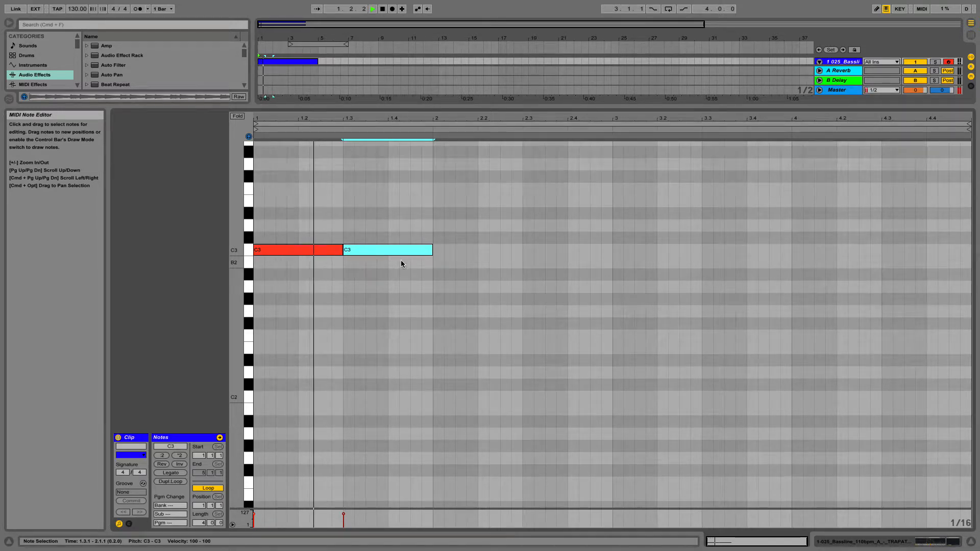
key(space)
key(super+d)
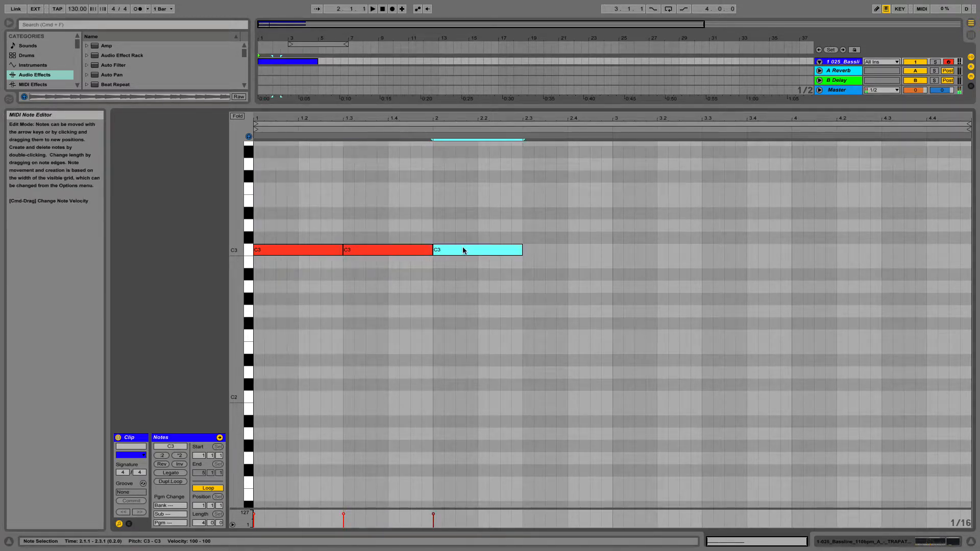
- Raise the third bass note to C#3 and shift its start earlier to 1.4.3, playing the clip between the two changes
mouse_move(463, 250)
mouse_down()
mouse_move(463, 219)
mouse_move(466, 252)
mouse_move(465, 239)
mouse_up()
key(space)
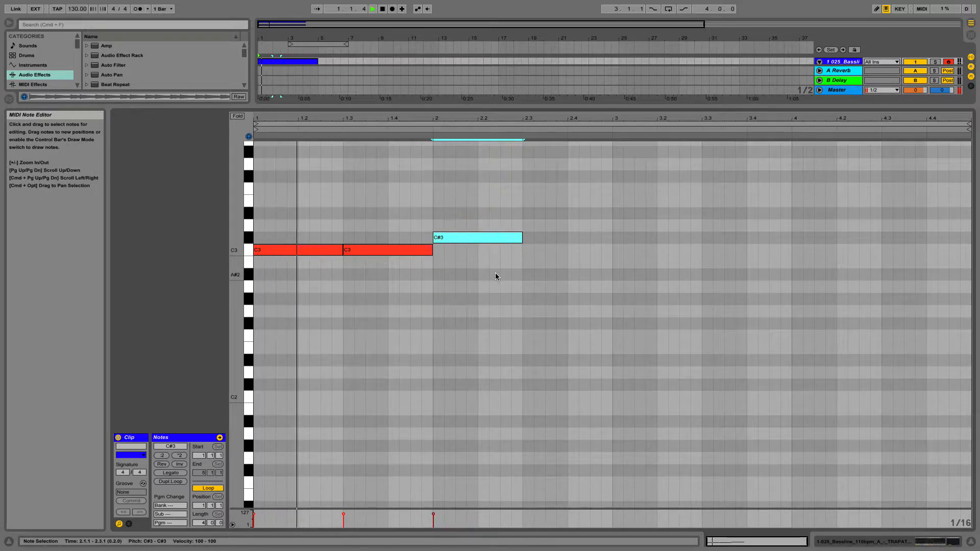
key(space)
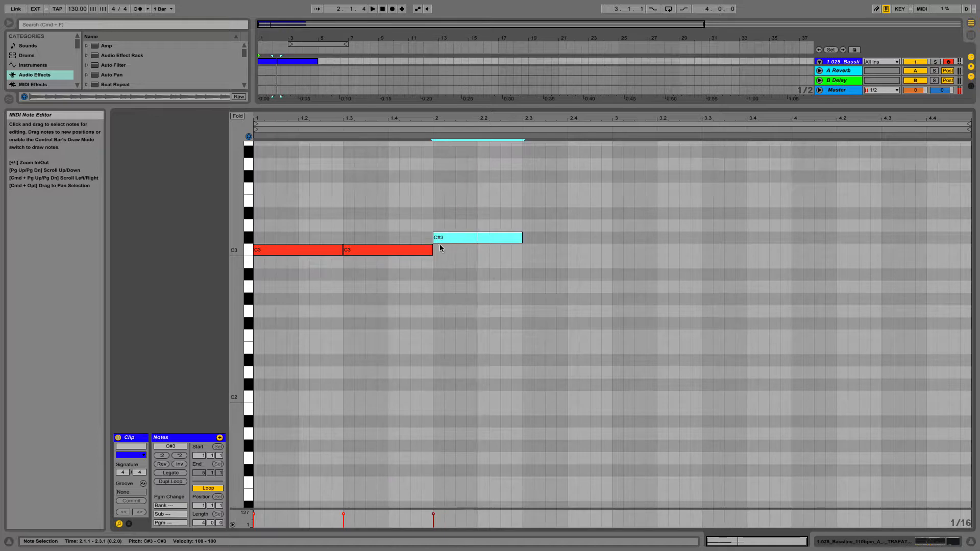
mouse_move(432, 250)
mouse_down()
mouse_move(410, 250)
mouse_move(426, 238)
mouse_up()
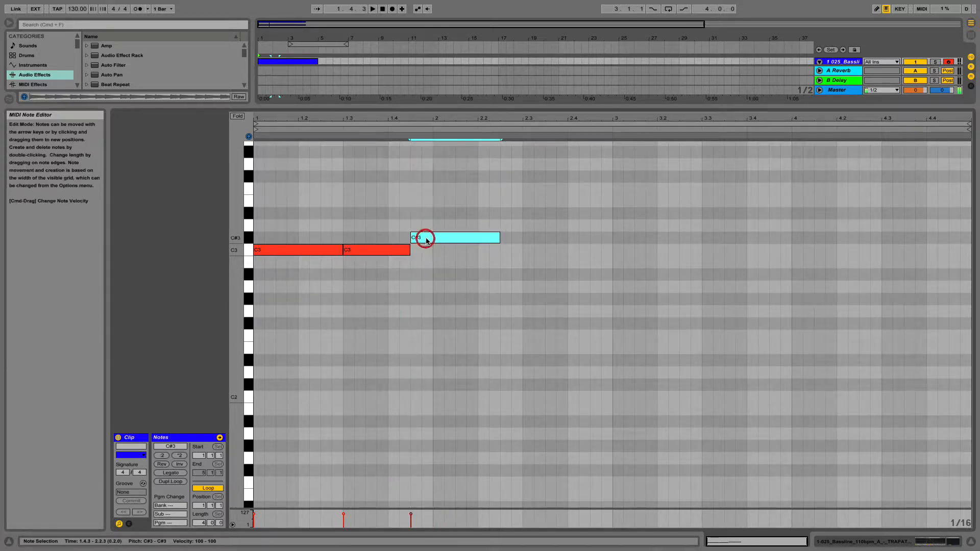
- Duplicate the C#3 note, lower the copy to A#2, then duplicate that A#2 note and play the clip
key(super+d)
drag(518, 238, 517, 274)
key(super+d)
key(space)
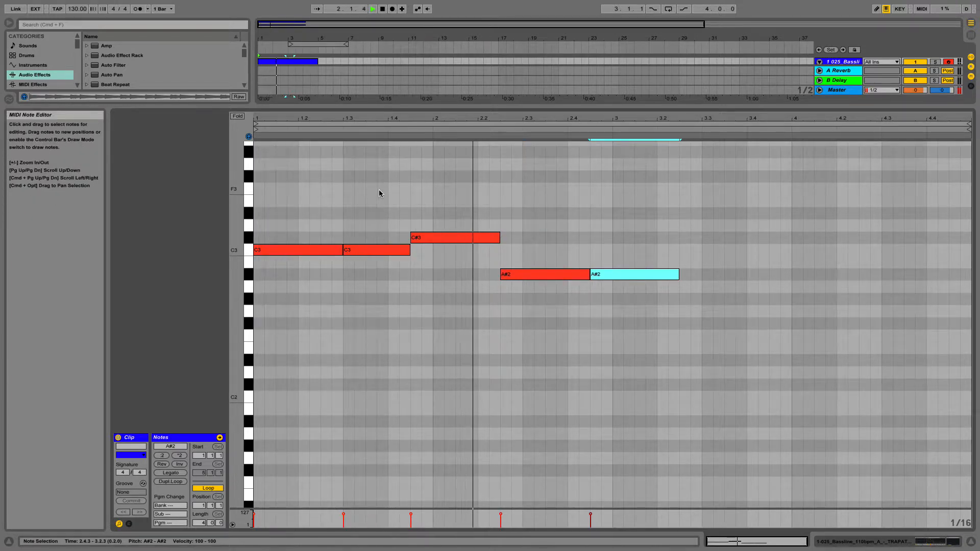
- Tighten the bassline: start the A#2 notes at 2.2 and 2.3.3, end the C#3 at 2.2 and the last note at bar 3
drag(522, 274, 500, 273)
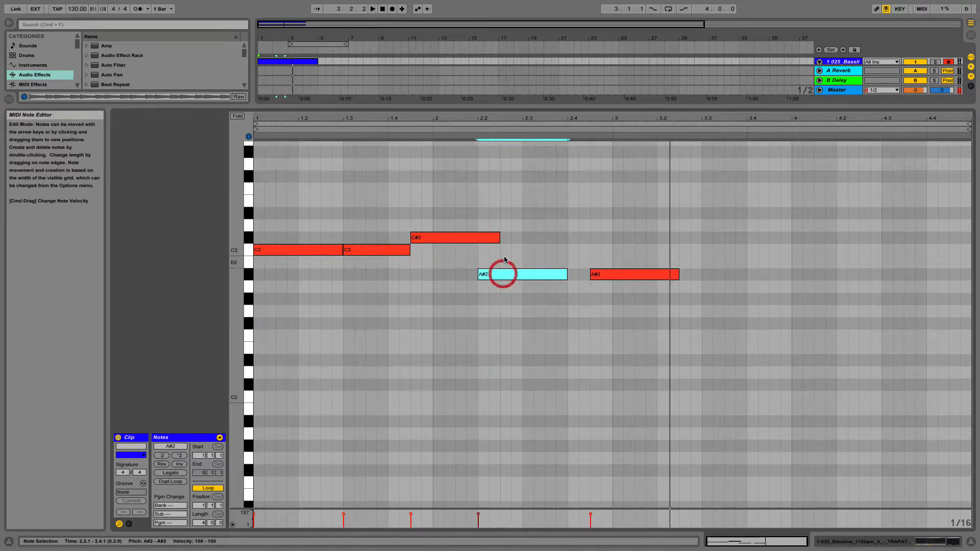
drag(498, 238, 479, 239)
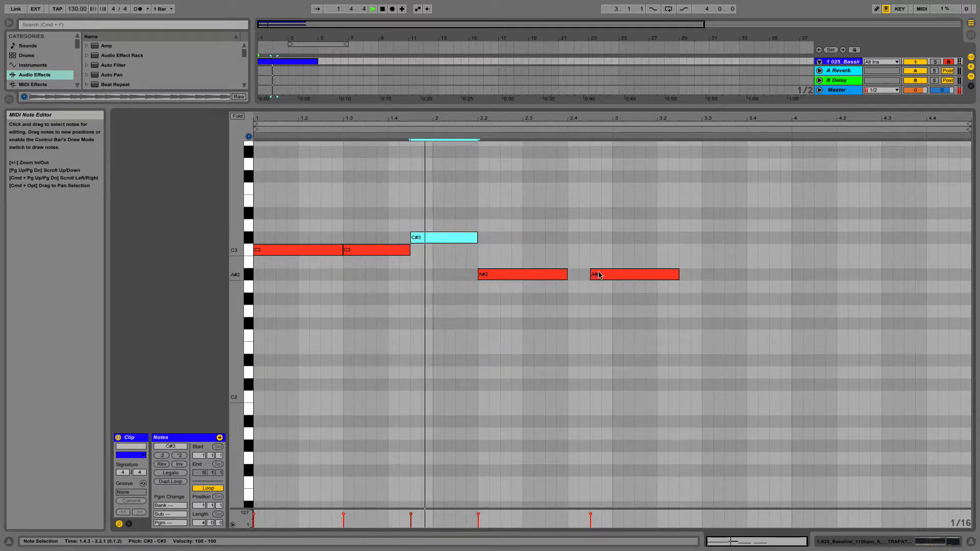
drag(598, 274, 545, 274)
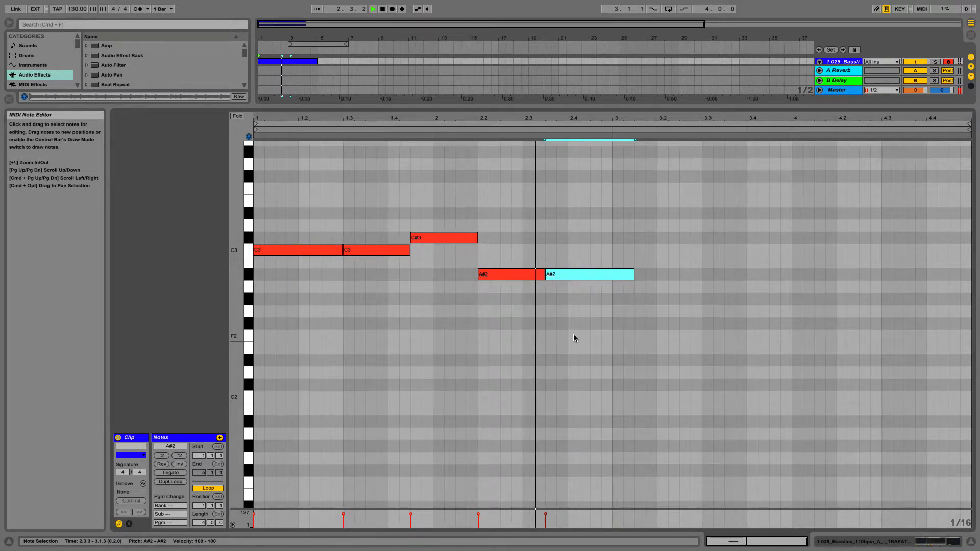
key(space)
drag(634, 276, 612, 276)
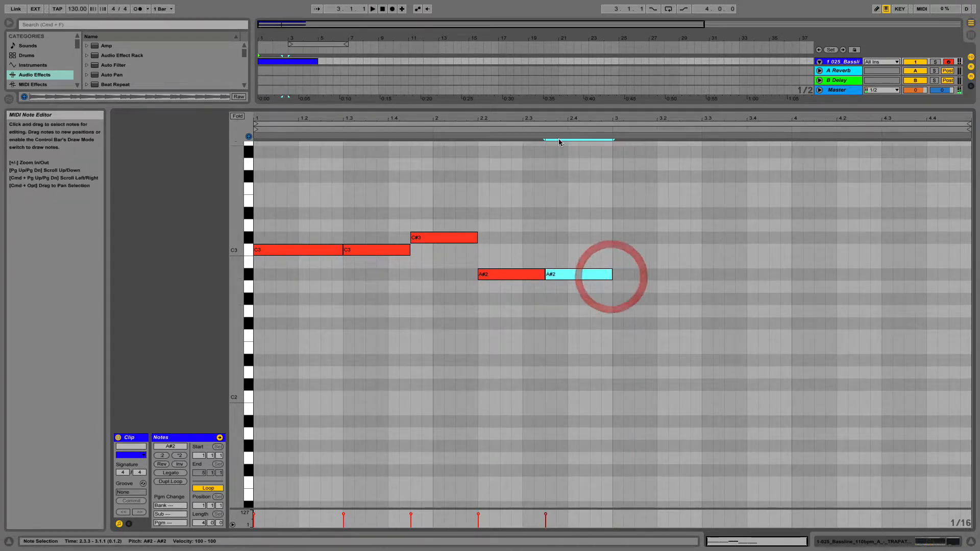
- Shorten the bass clip to two bars in the arrangement and duplicate it so it fills bars 1 to 4
drag(547, 108, 563, 273)
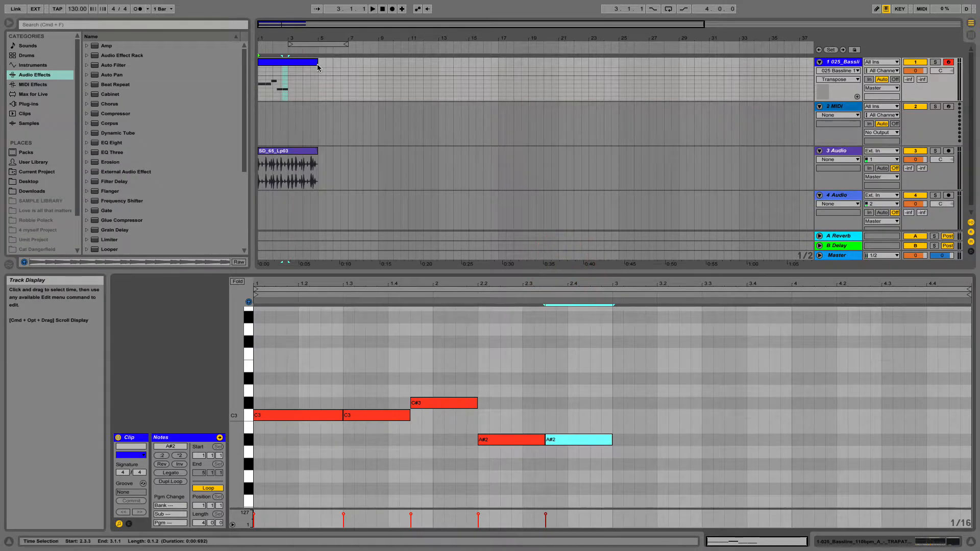
drag(318, 63, 289, 65)
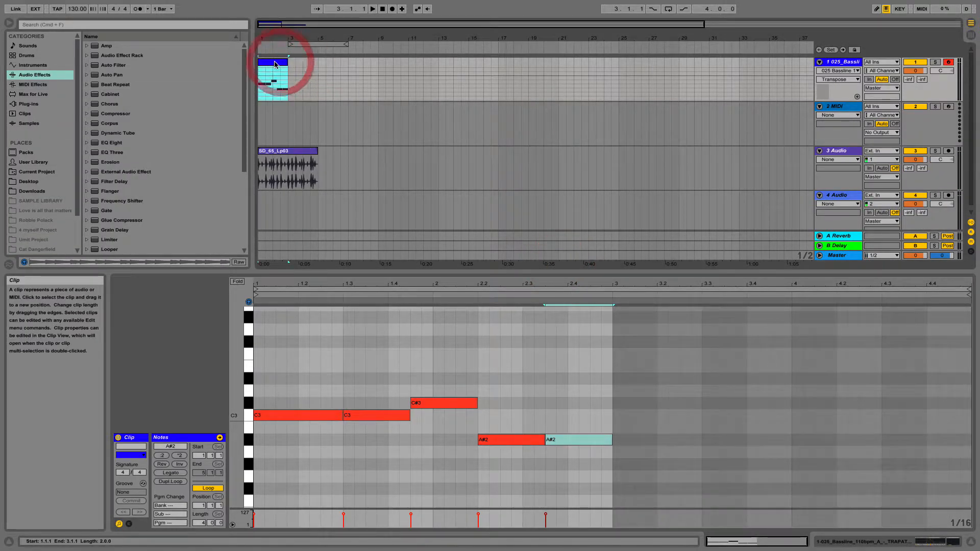
key(super+d)
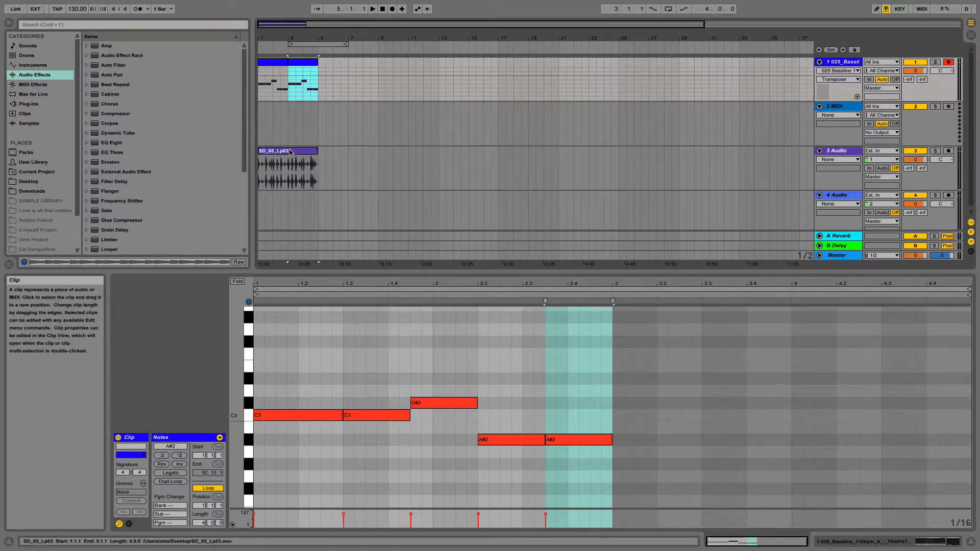
- Select the empty MIDI track and open the Instrument Rack Pad presets among the instruments
click(253, 126)
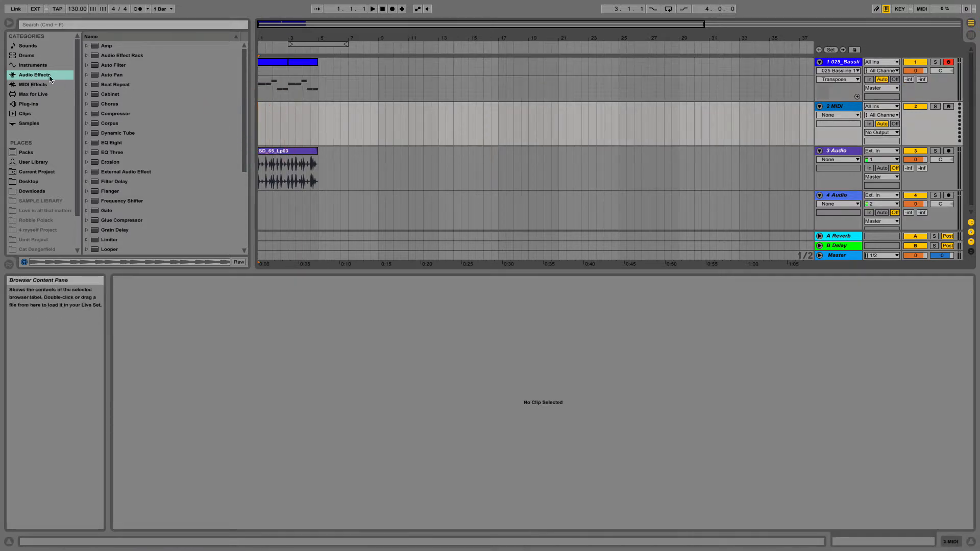
click(33, 64)
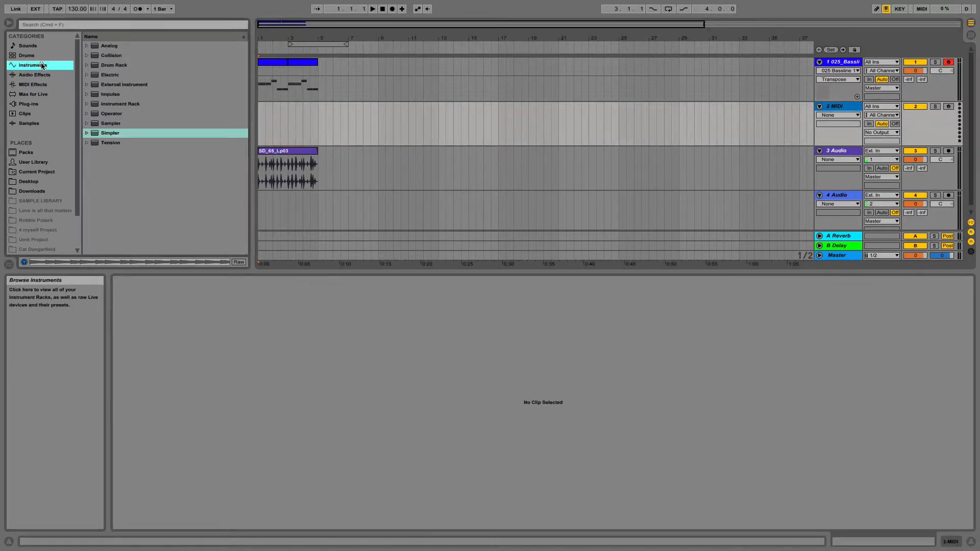
click(139, 85)
click(121, 104)
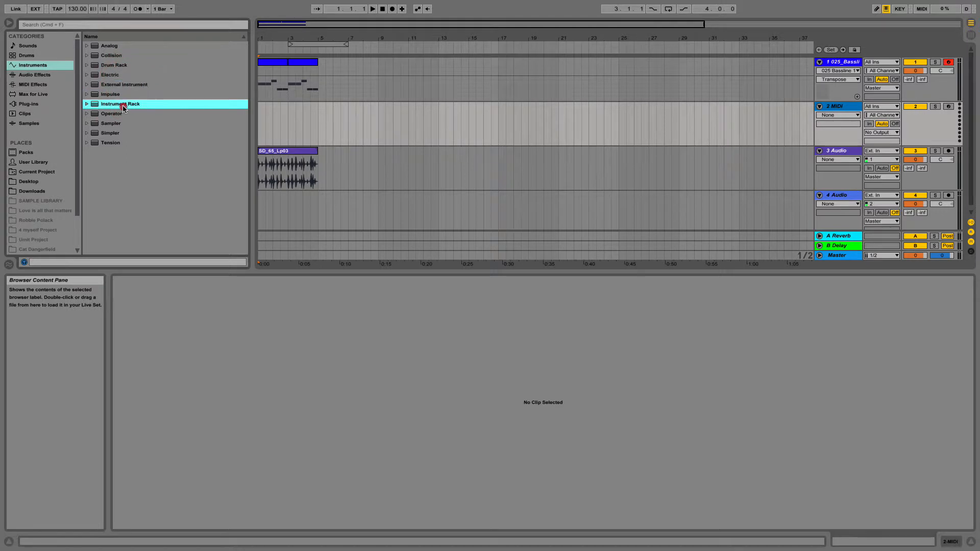
click(85, 104)
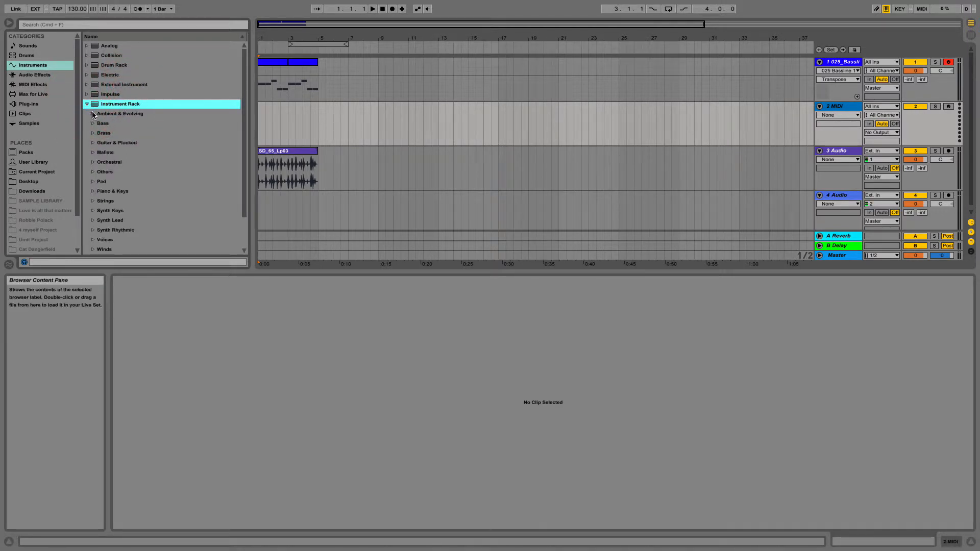
click(93, 182)
- Audition the pad presets from A Snow Pad to Cosamp Pad 3 and load Chord Sweeper onto the second track
click(121, 192)
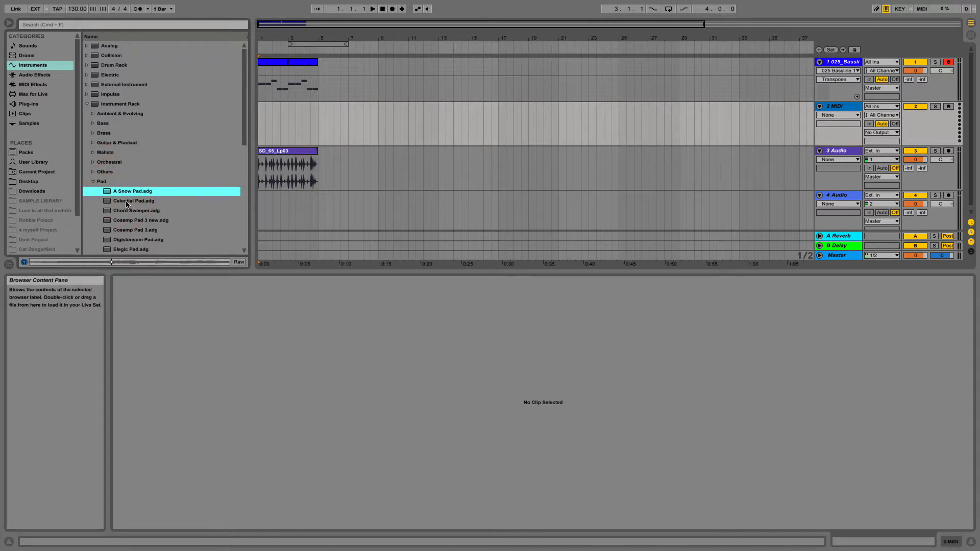
click(127, 201)
click(131, 211)
click(136, 220)
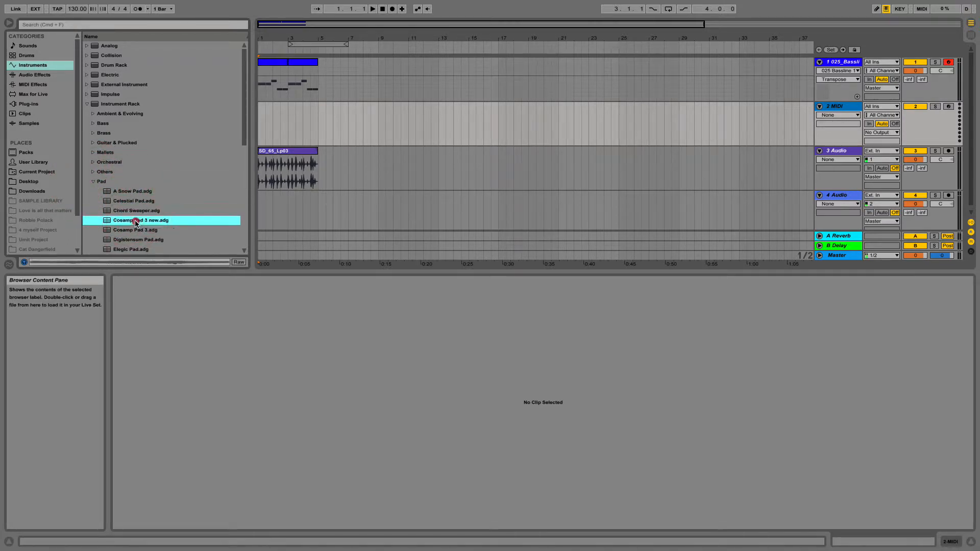
click(134, 230)
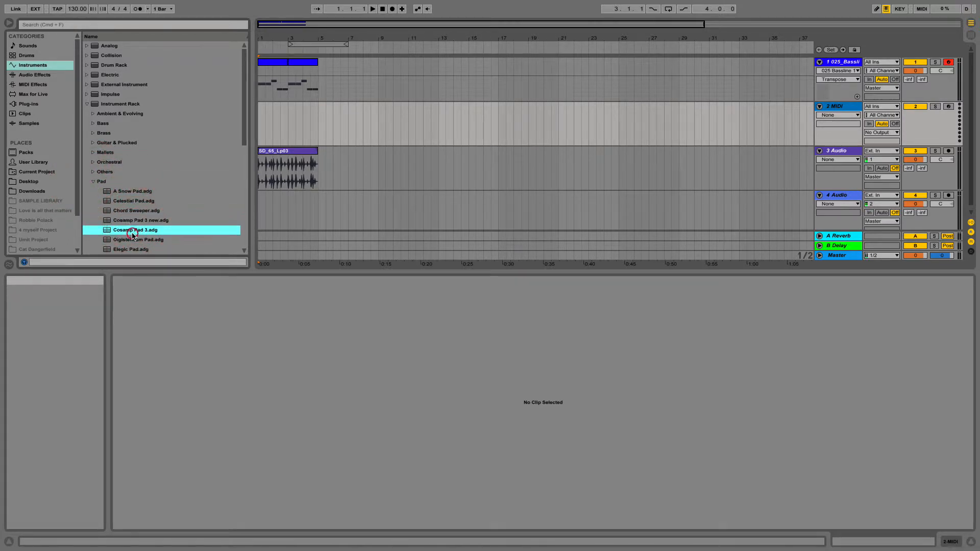
click(135, 212)
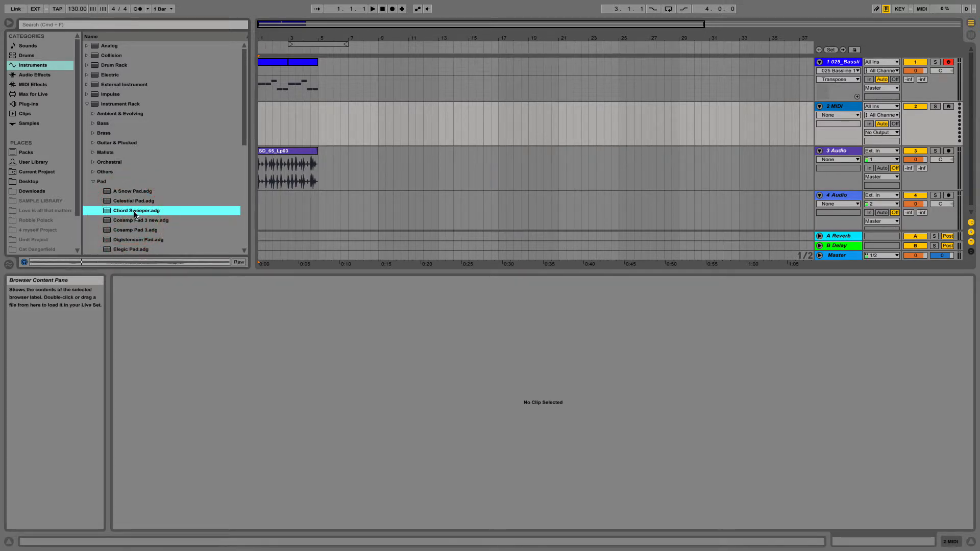
drag(426, 165, 908, 106)
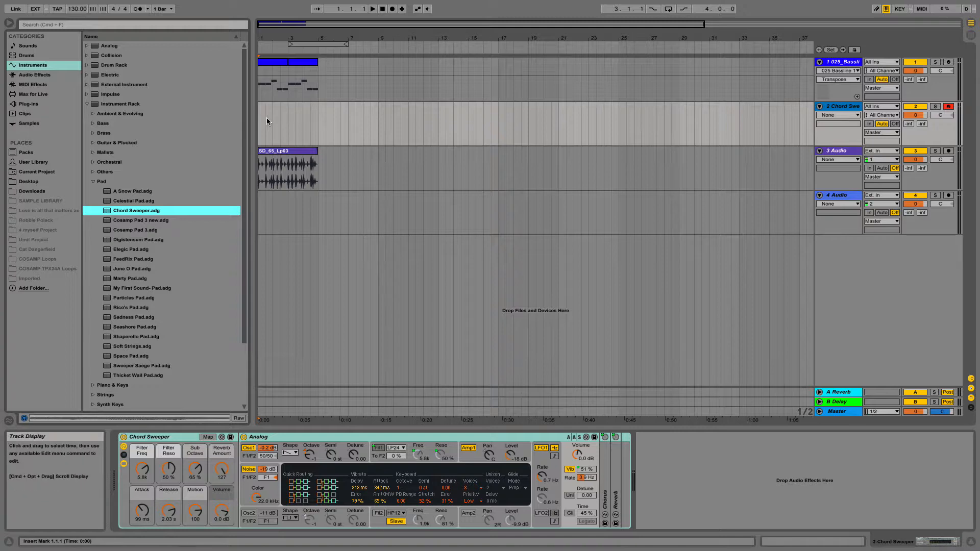
- Create an empty two-bar MIDI clip from bar 1 on the Chord Sweeper track and open its note editor
click(314, 116)
drag(288, 117, 255, 119)
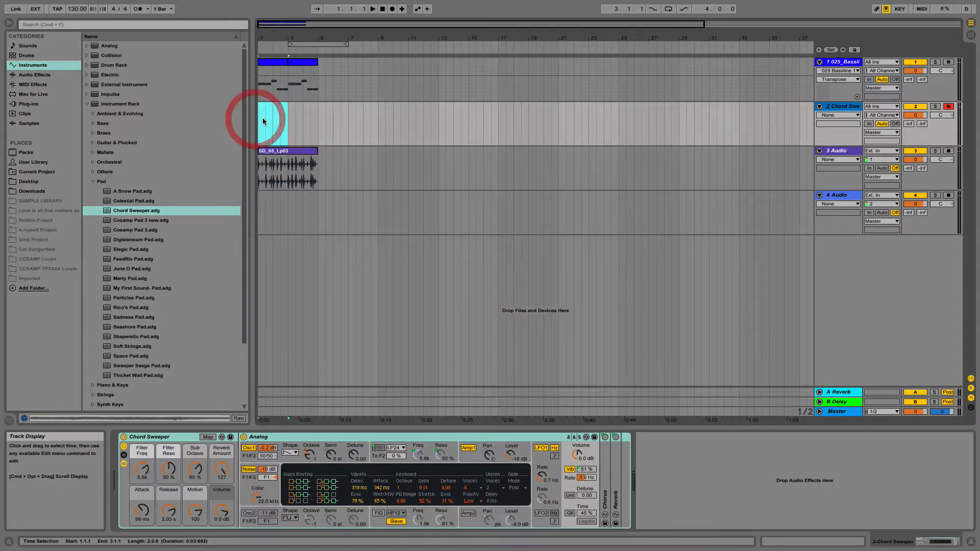
key(super+shift+m)
double_click(270, 116)
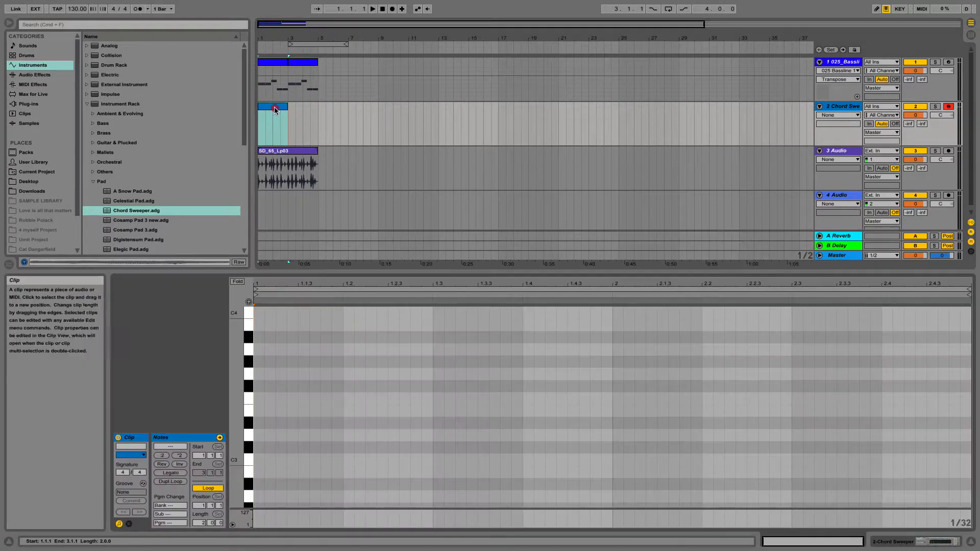
- Enter a one-beat chord of C3, D#3 and G3 at the start of the clip and play it
double_click(260, 461)
drag(264, 461, 342, 462)
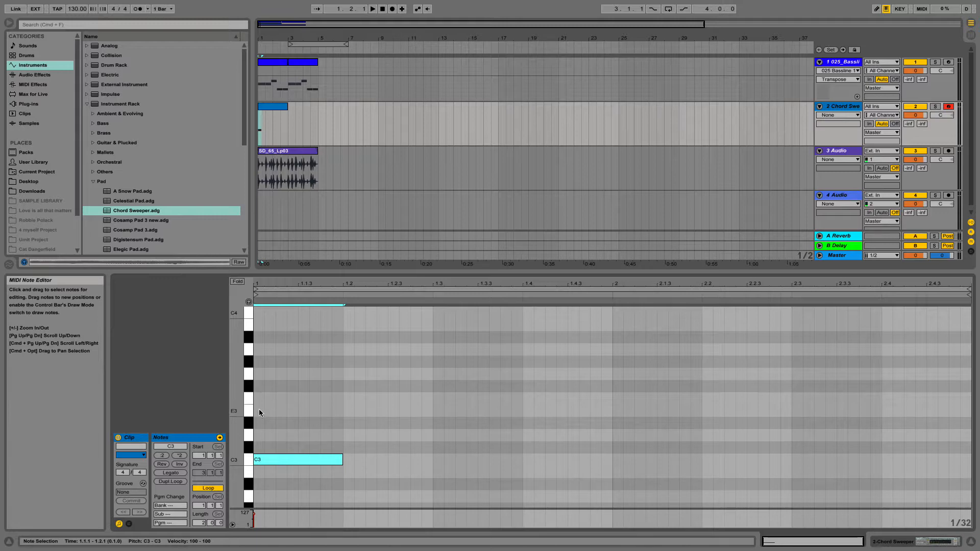
double_click(257, 423)
drag(260, 423, 343, 422)
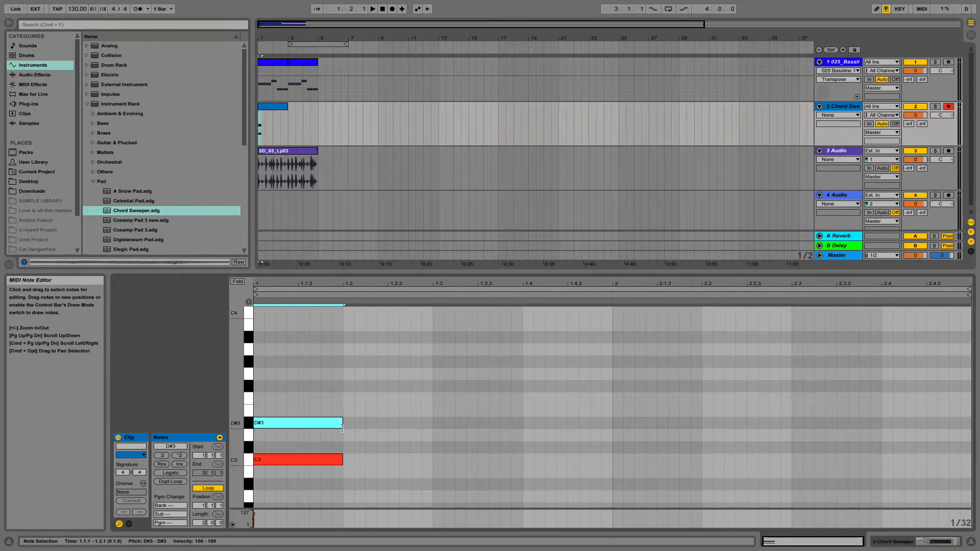
click(257, 375)
double_click(257, 374)
drag(259, 374, 344, 388)
key(space)
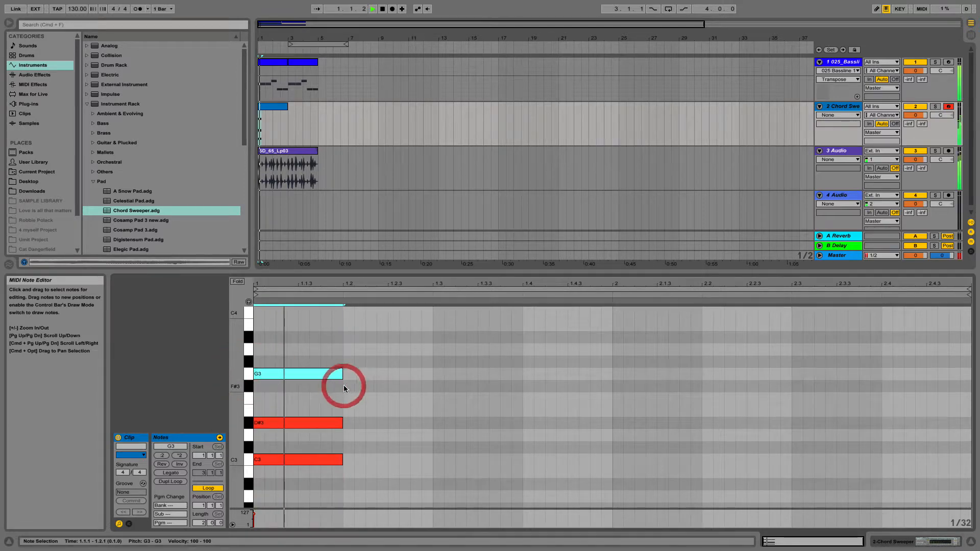
- Duplicate the whole chord twice so three one-beat chords run back to back, playing the clip between copies
drag(375, 476, 312, 364)
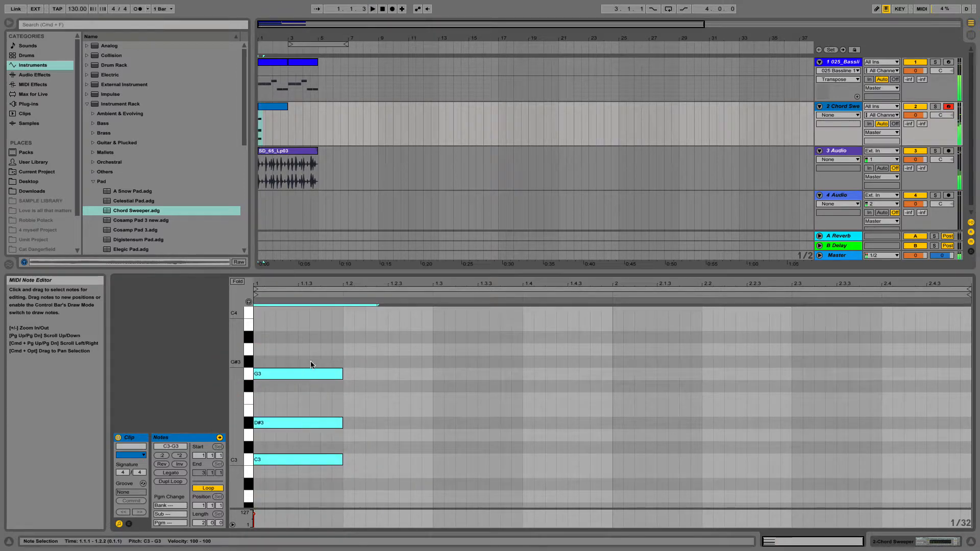
key(super+d)
drag(379, 375, 366, 375)
key(space)
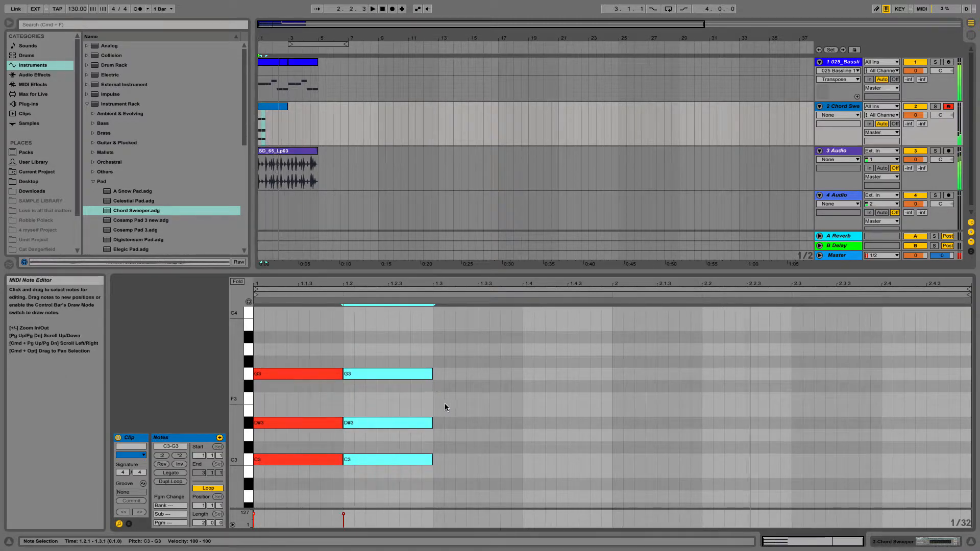
key(super+d)
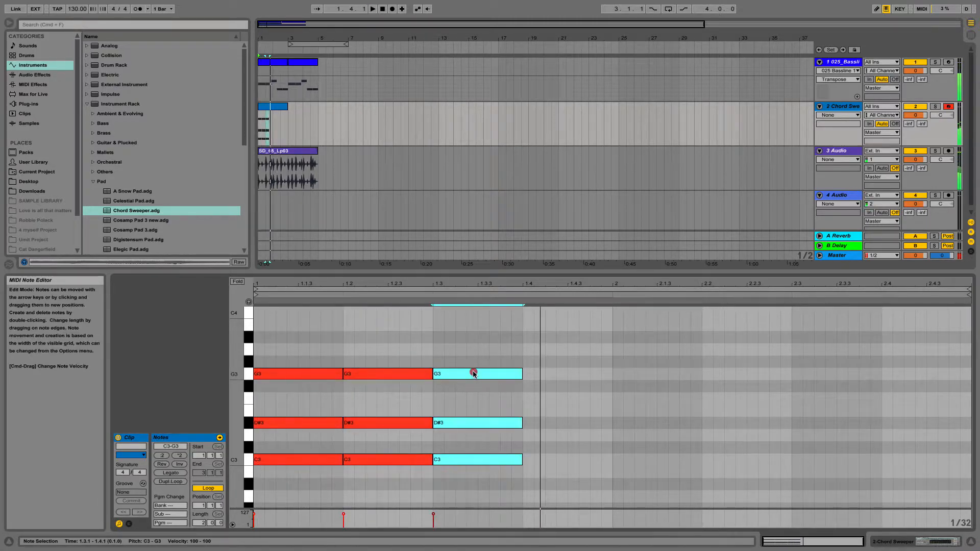
- Raise the third chord to D3, F3 and A3 and play it back with note preview turned on
drag(473, 374, 473, 351)
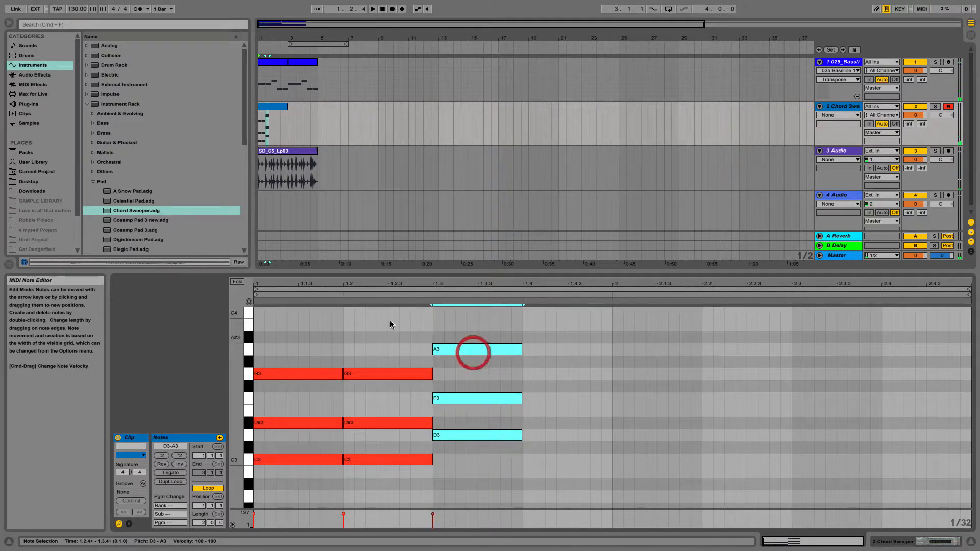
click(248, 304)
key(space)
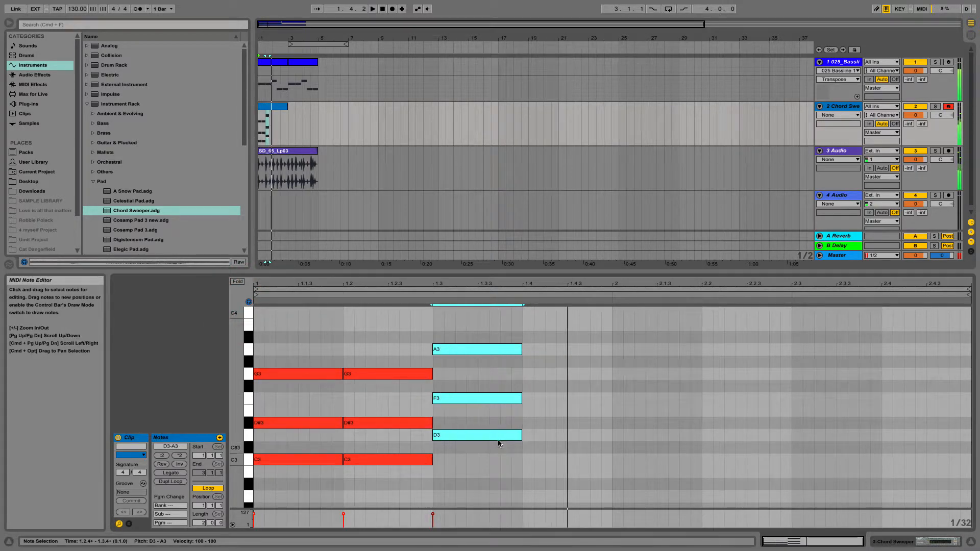
key(space)
- Return the third chord to C3, D#3 and G3 just after 1.4.2, move the second just after 1.2.2, and play the rhythm
drag(471, 349, 573, 380)
drag(478, 466, 430, 374)
key(space)
key(space)
key(space)
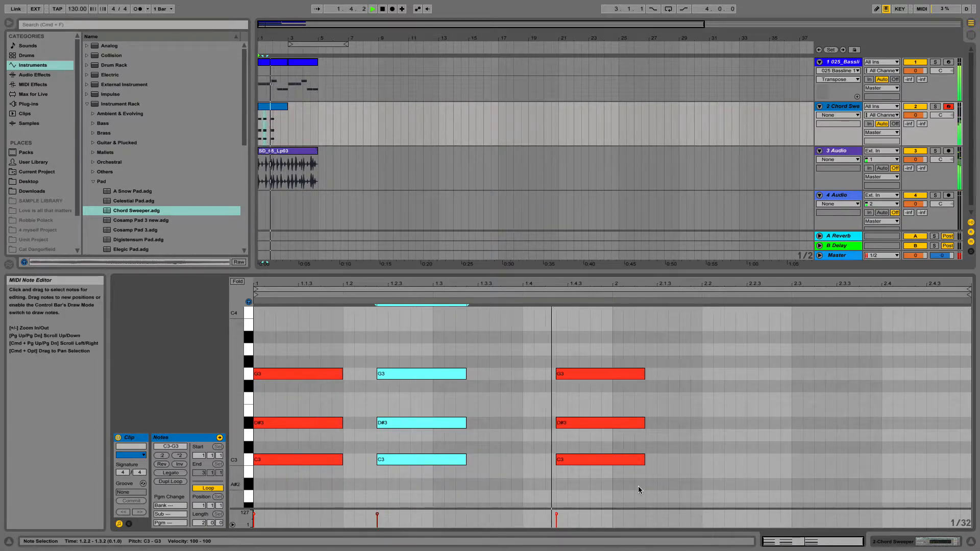
key(space)
- Raise the top note of the third chord to G#3 and play the pad together with the bass and drums
click(580, 393)
click(579, 372)
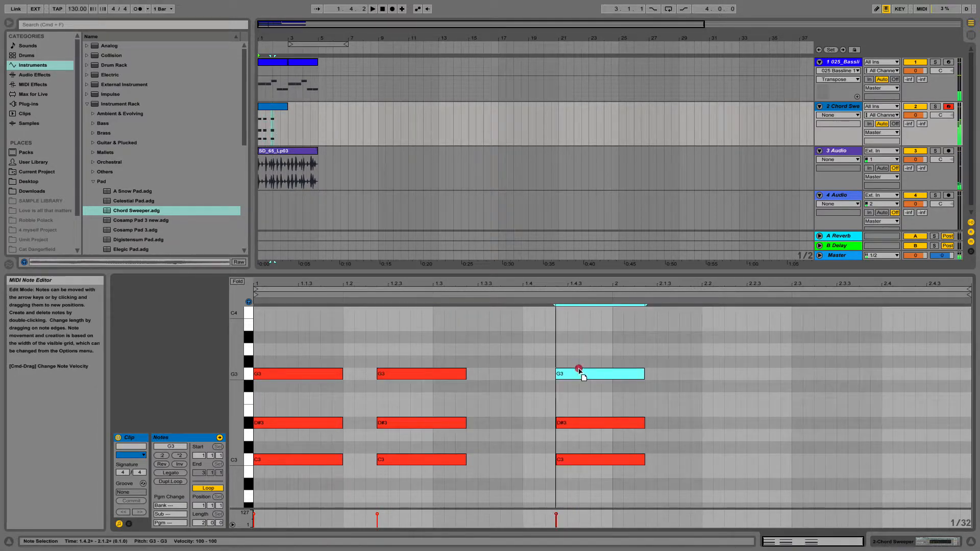
drag(578, 370, 577, 363)
key(space)
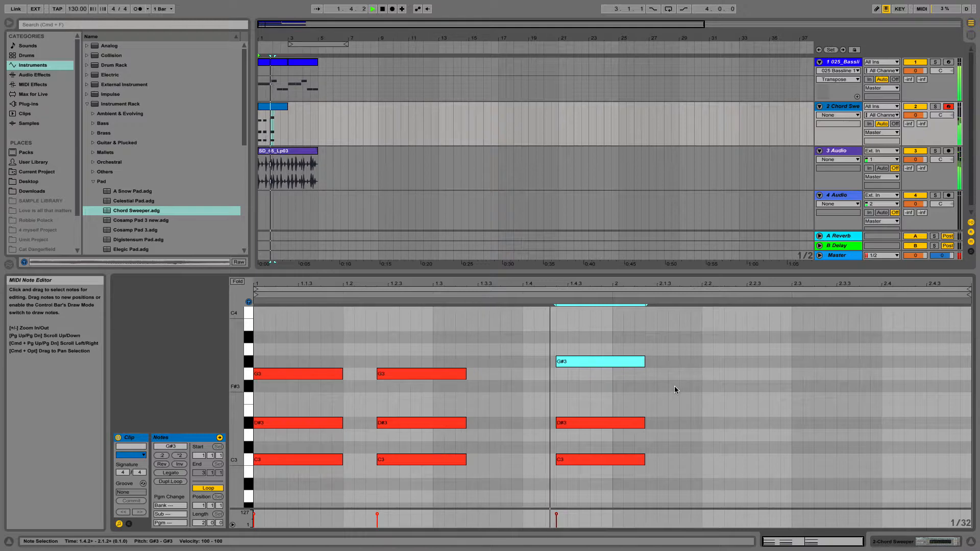
key(space)
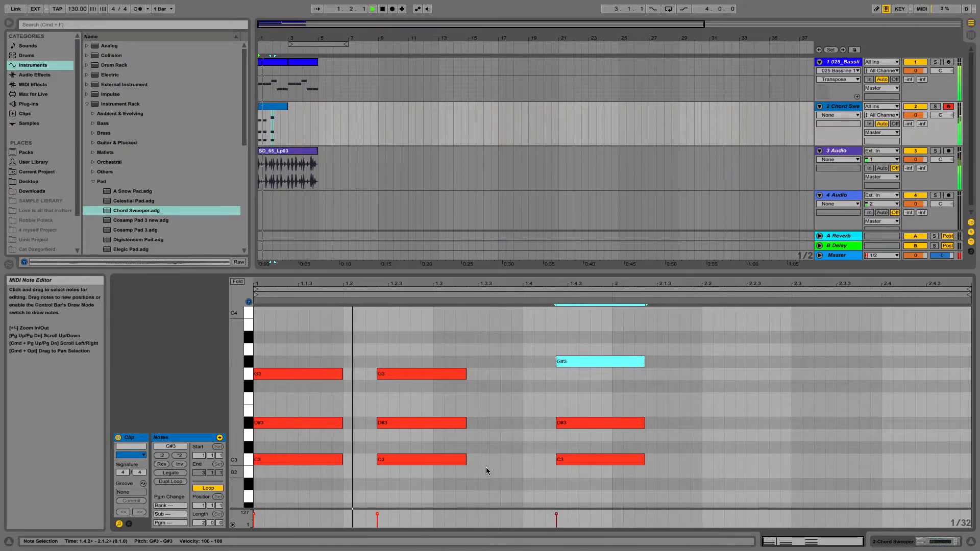
key(space)
click(354, 482)
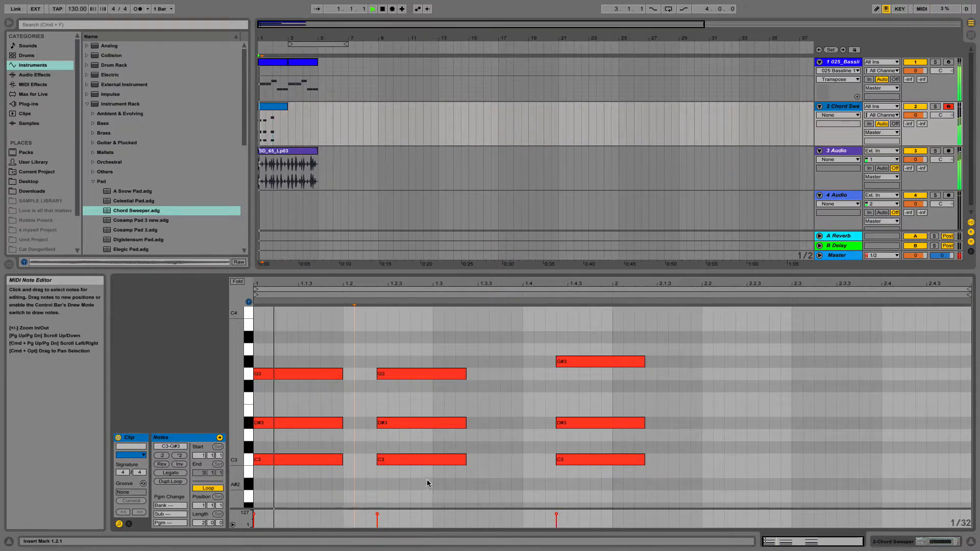
- Move the second chord to start at 1.2.4 and play back the new rhythm
drag(444, 485, 457, 374)
key(space)
key(space)
key(space)
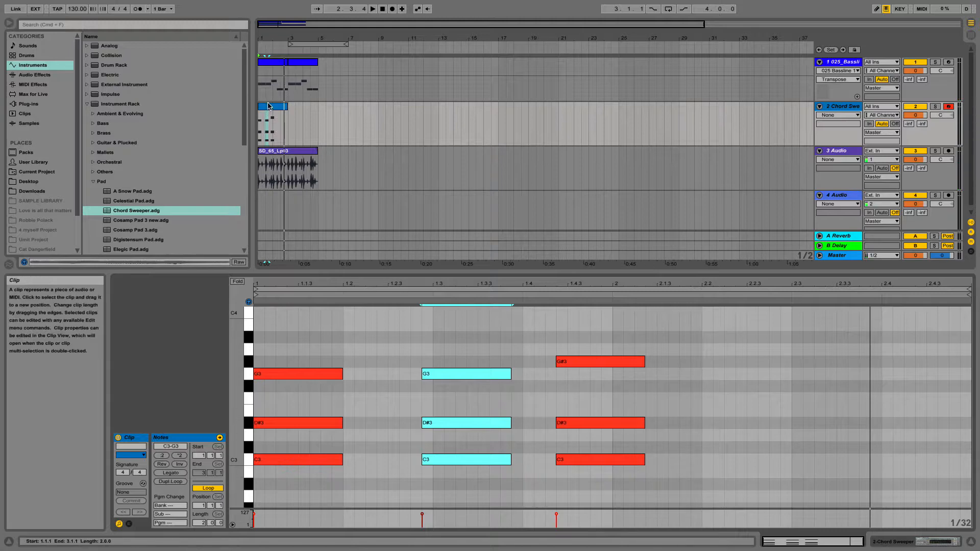
- Check the bassline clip's notes, then delete the second and third chords from the pad clip
click(263, 63)
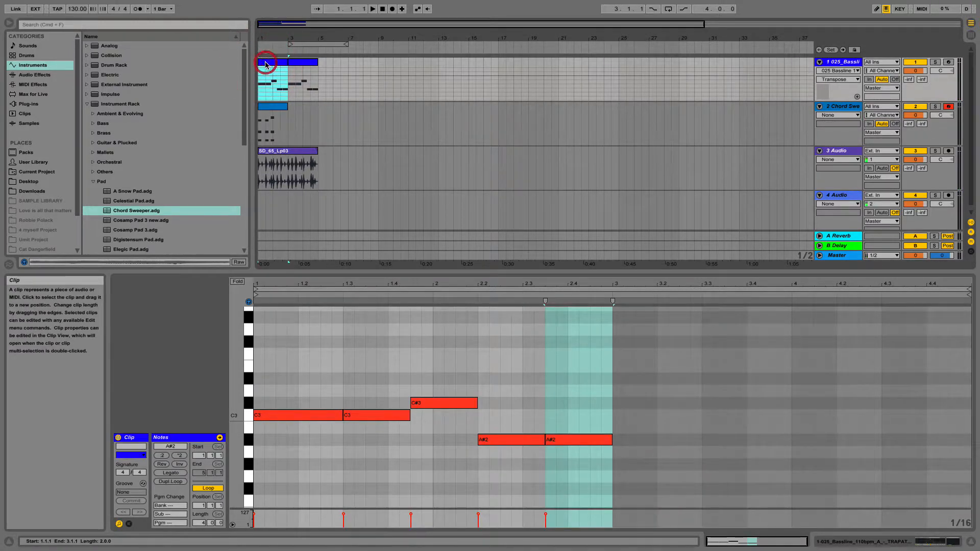
click(261, 107)
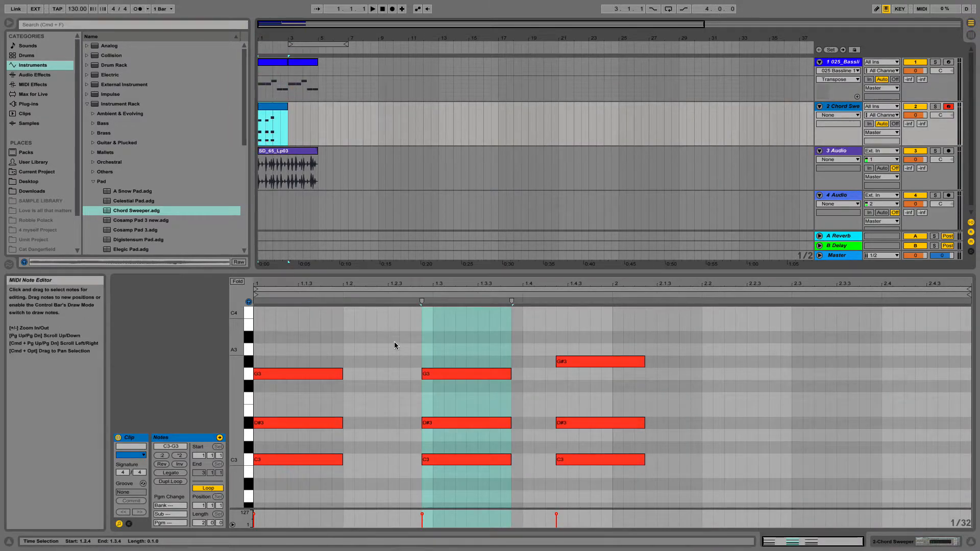
drag(397, 343, 647, 475)
key(Delete)
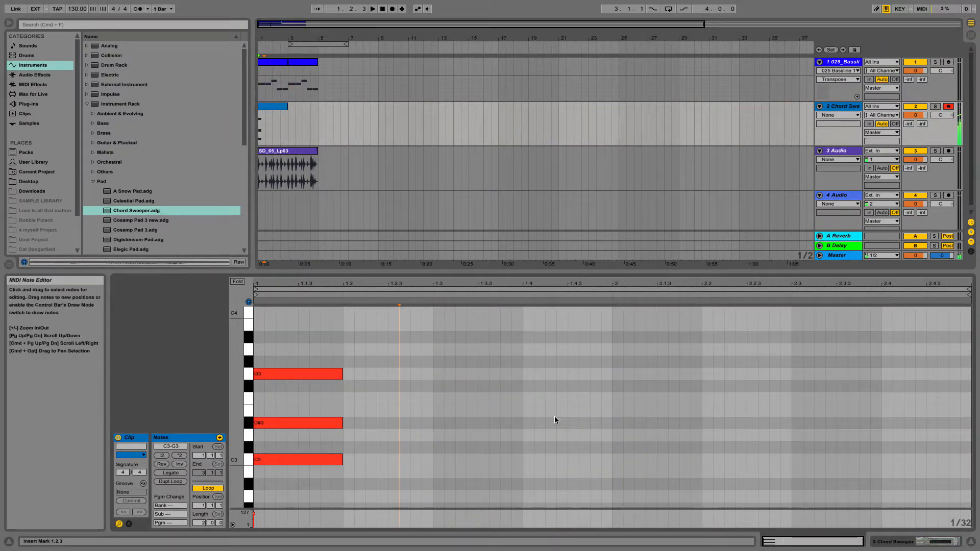
- Duplicate the two-bar pad clip to bar 3 and play it with the bass and drums
click(273, 106)
key(super+d)
key(space)
key(space)
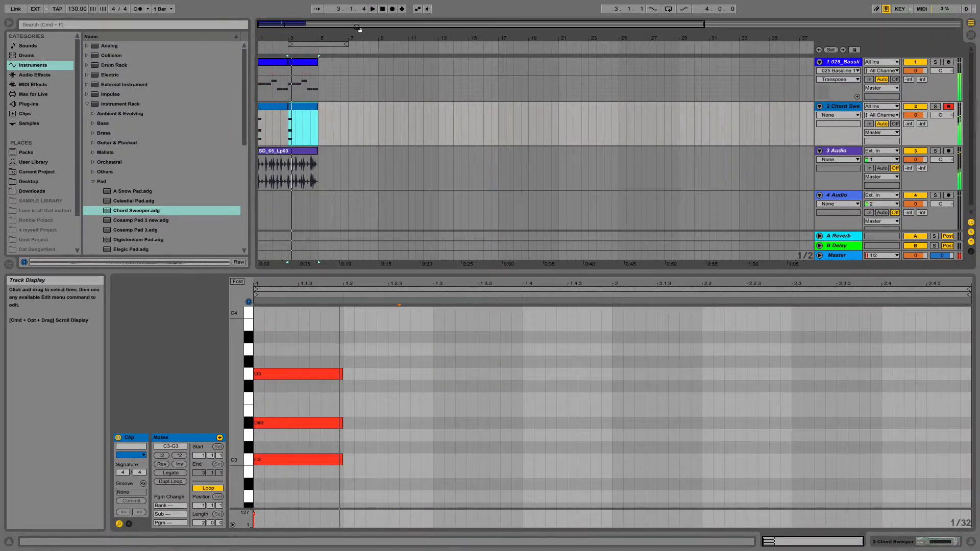
click(383, 9)
key(space)
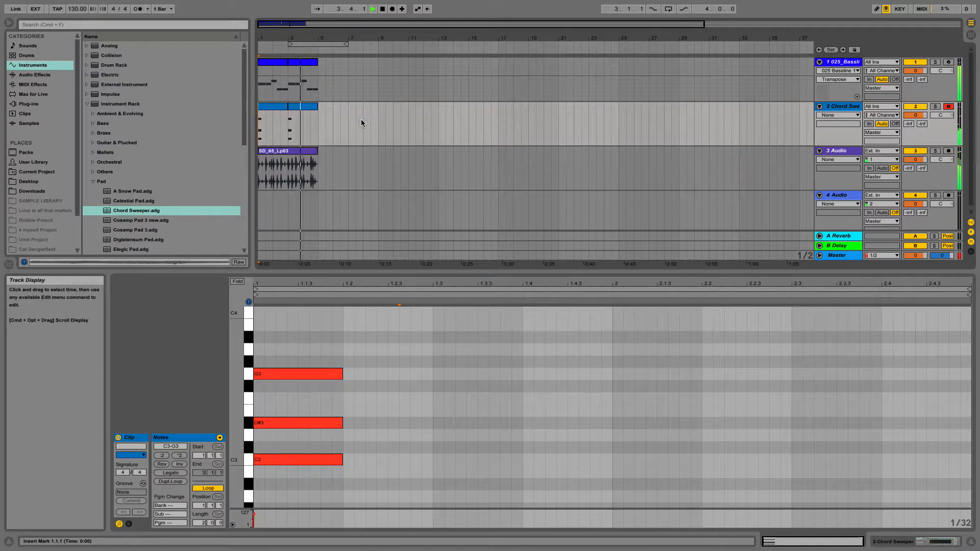
key(space)
- Show the devices on the bass track
click(284, 66)
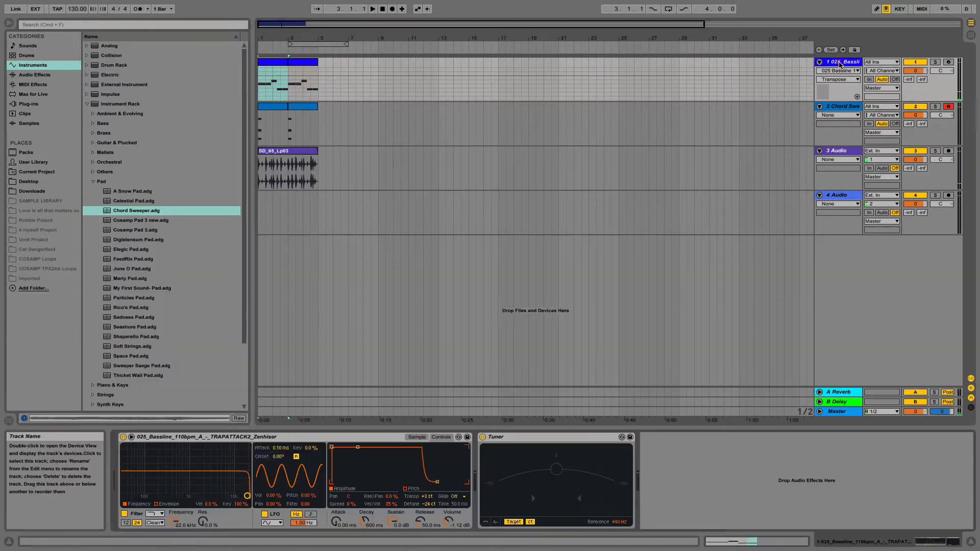
double_click(840, 62)
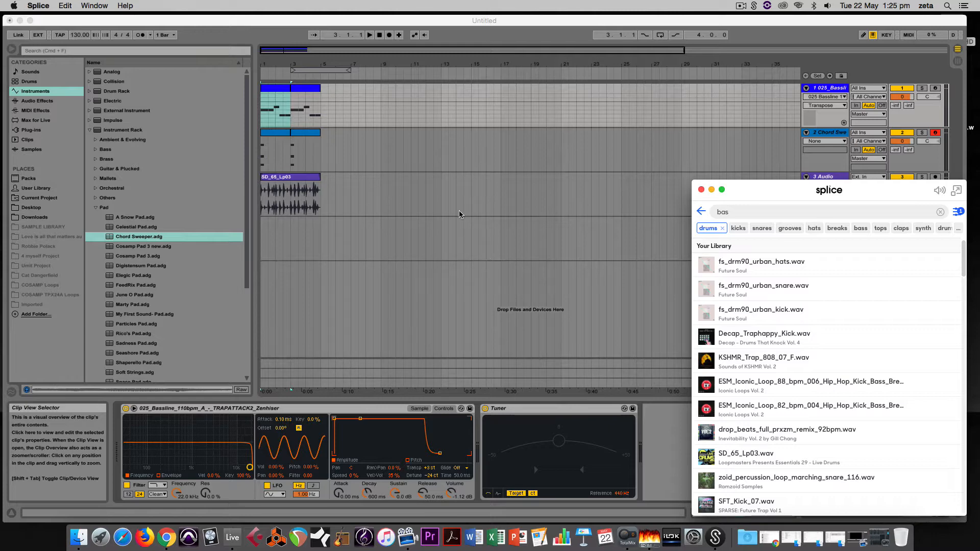
click(338, 190)
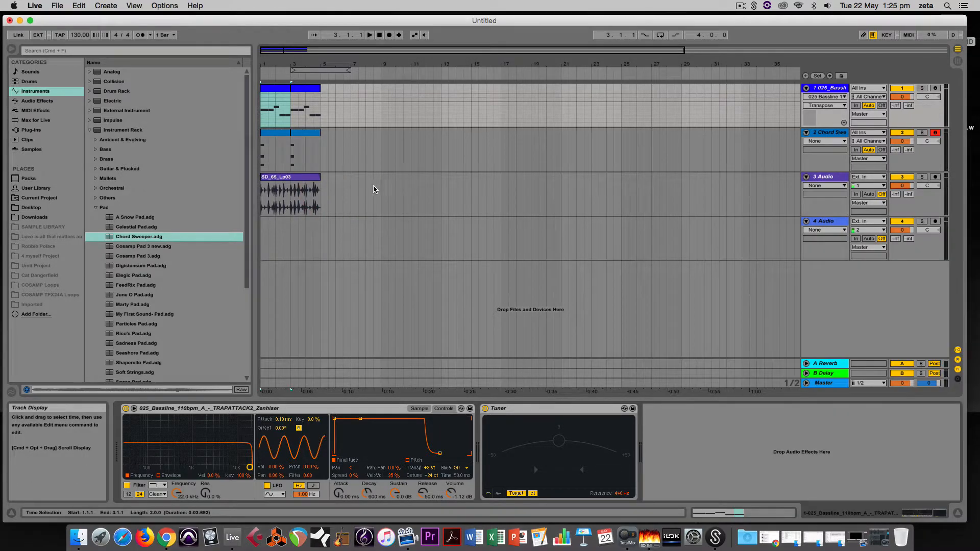
- Insert a MIDI track below the audio tracks and load the SD_65_Lp03 drum loop into it as a Simpler
click(820, 176)
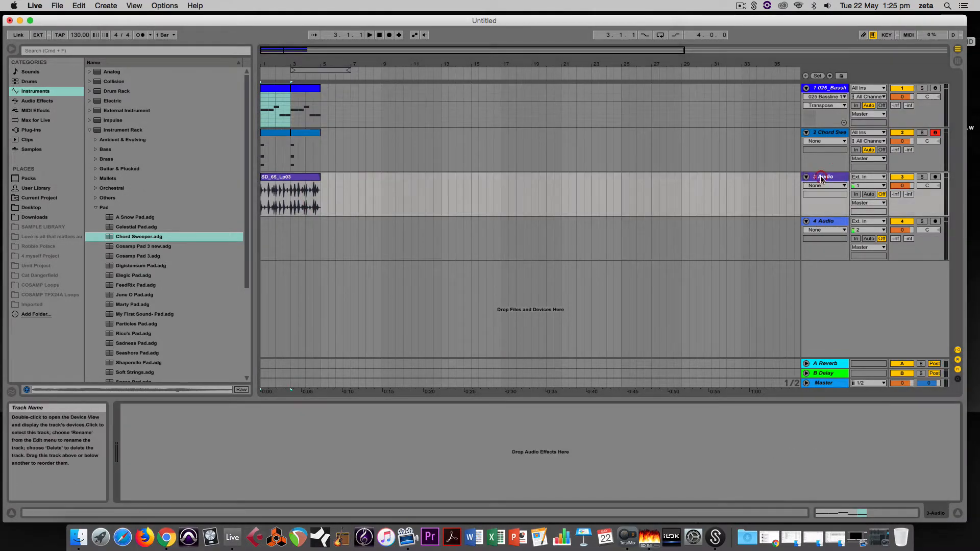
right_click(819, 274)
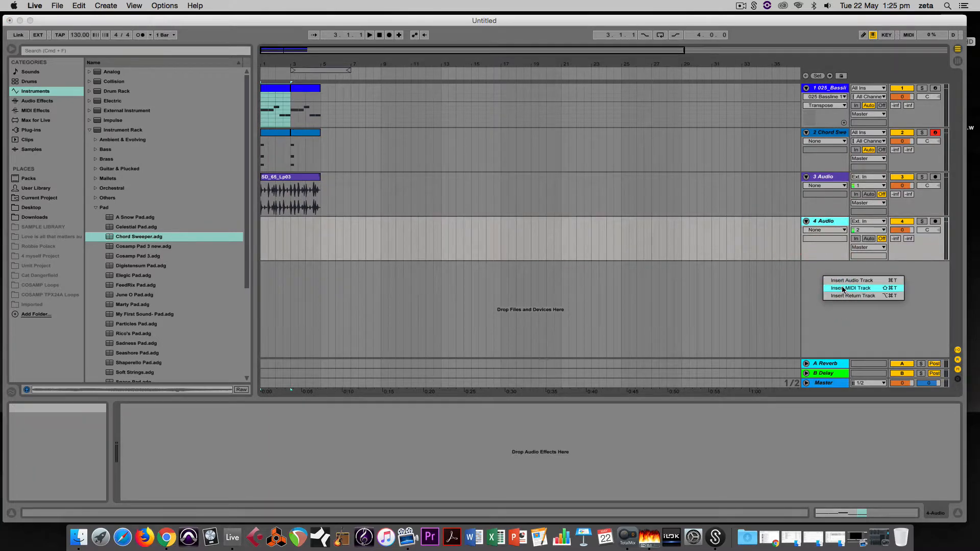
click(841, 285)
click(828, 266)
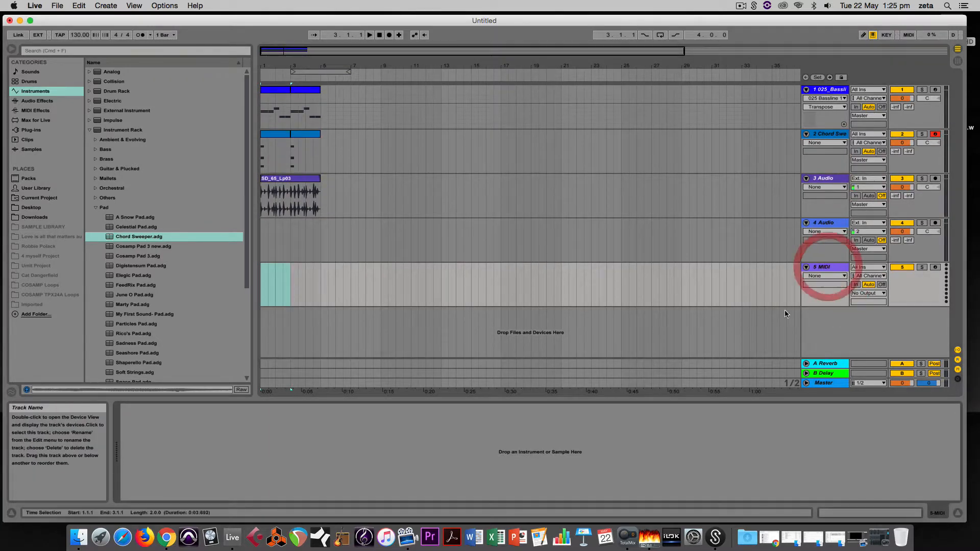
drag(306, 178, 517, 452)
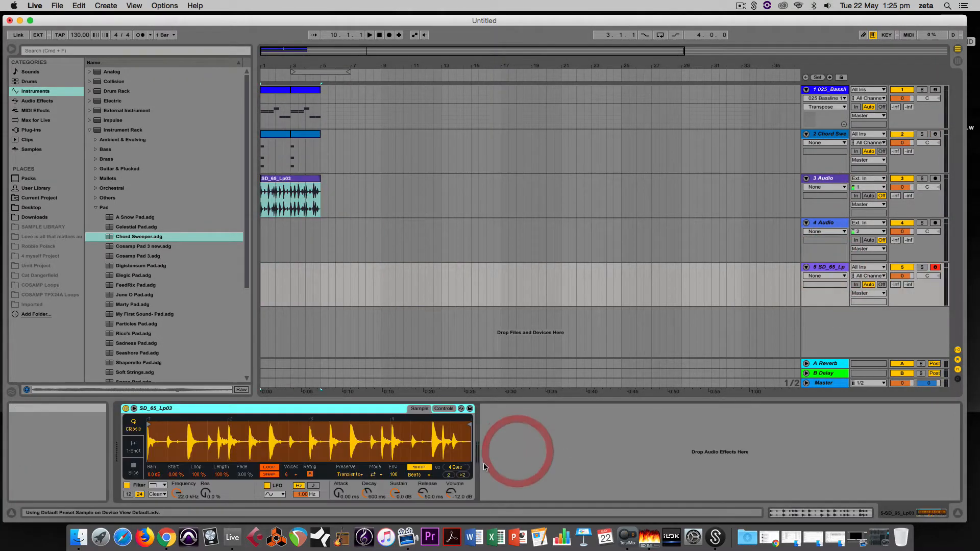
- Stop playback and mute the bass, chord and drum loop tracks
key(space)
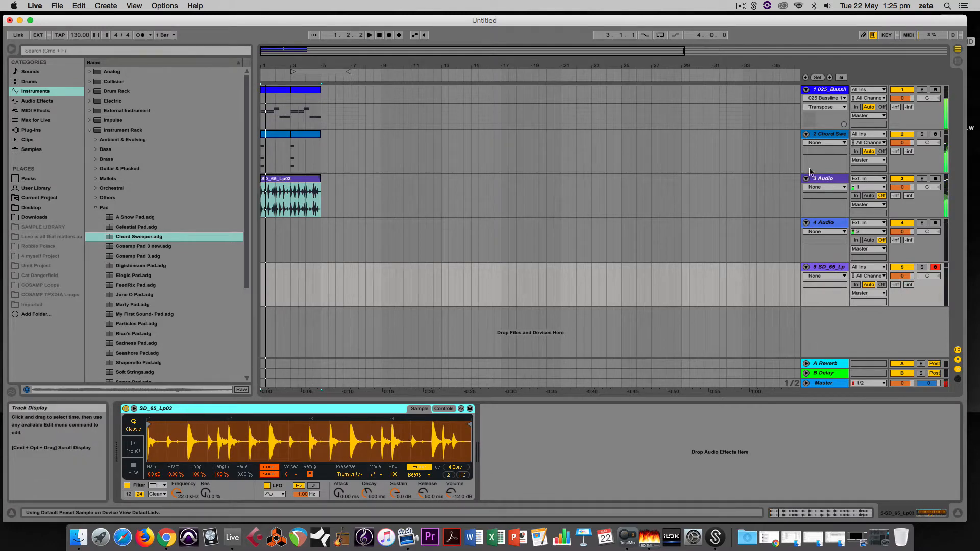
click(897, 134)
click(899, 90)
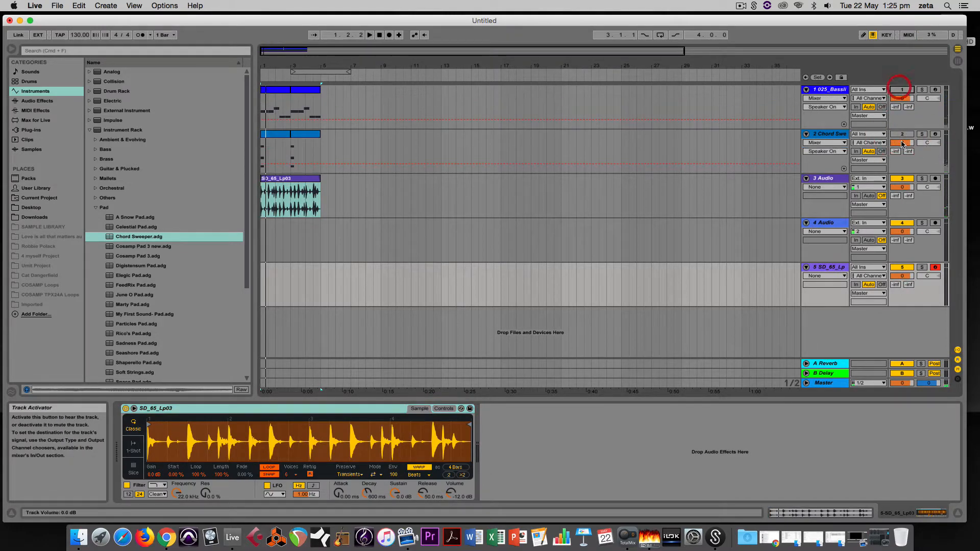
click(901, 178)
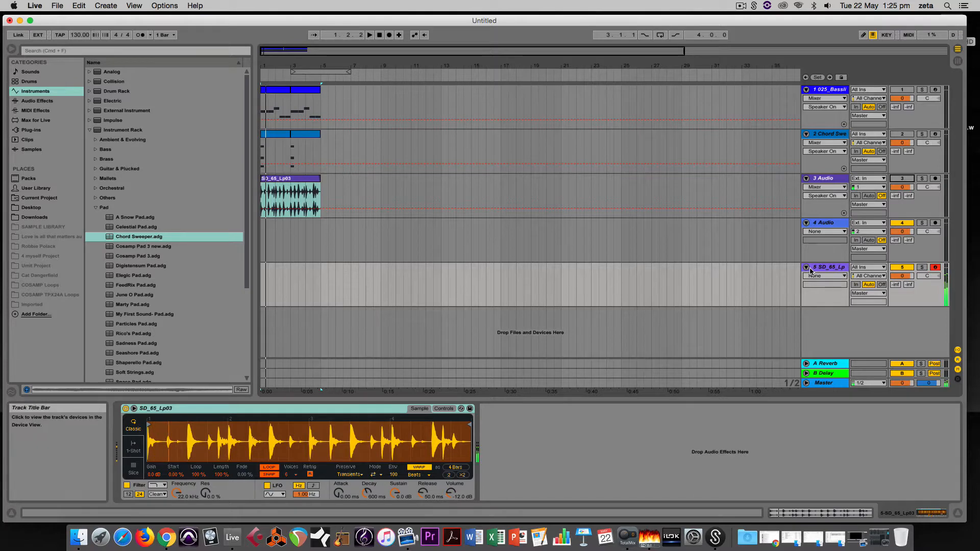
- Raise the drum Simpler's volume to 0.57 dB and set its warp mode to Complex Pro
drag(451, 493, 451, 409)
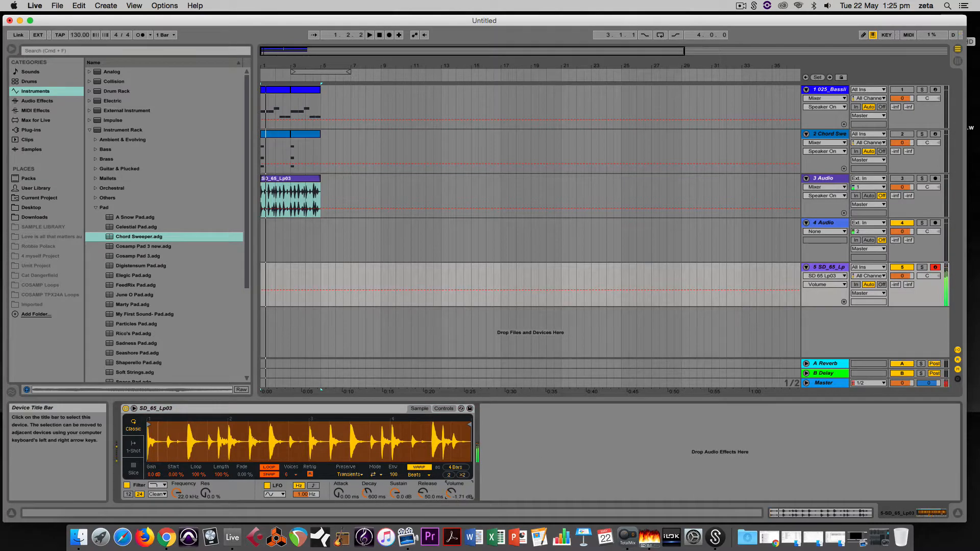
click(428, 476)
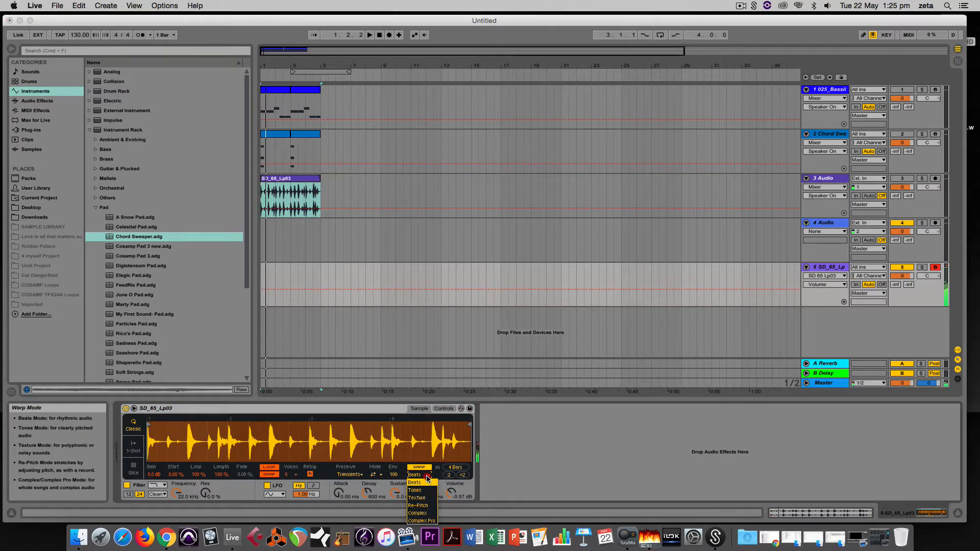
click(430, 520)
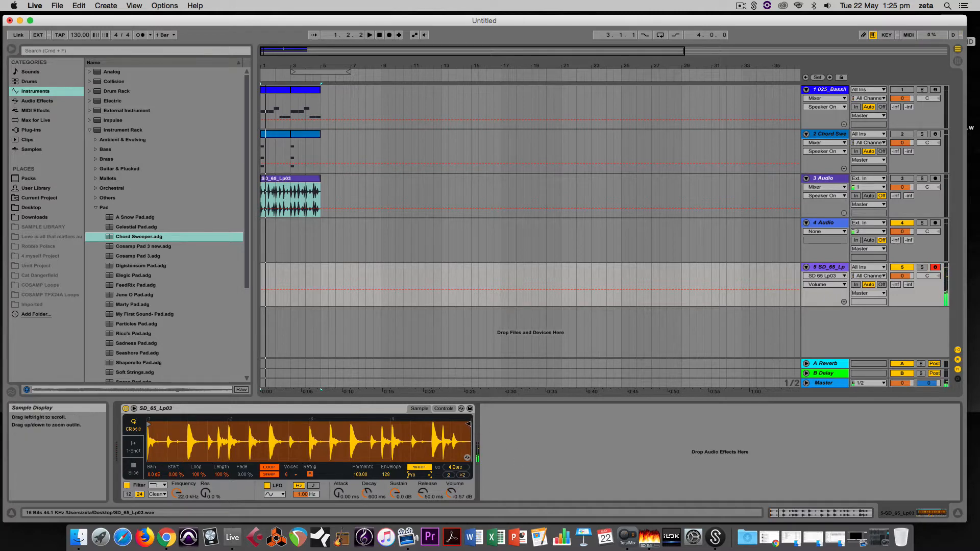
- Shorten the Simpler's sample to the loop's first drum hit and turn sample looping off
drag(471, 425, 186, 409)
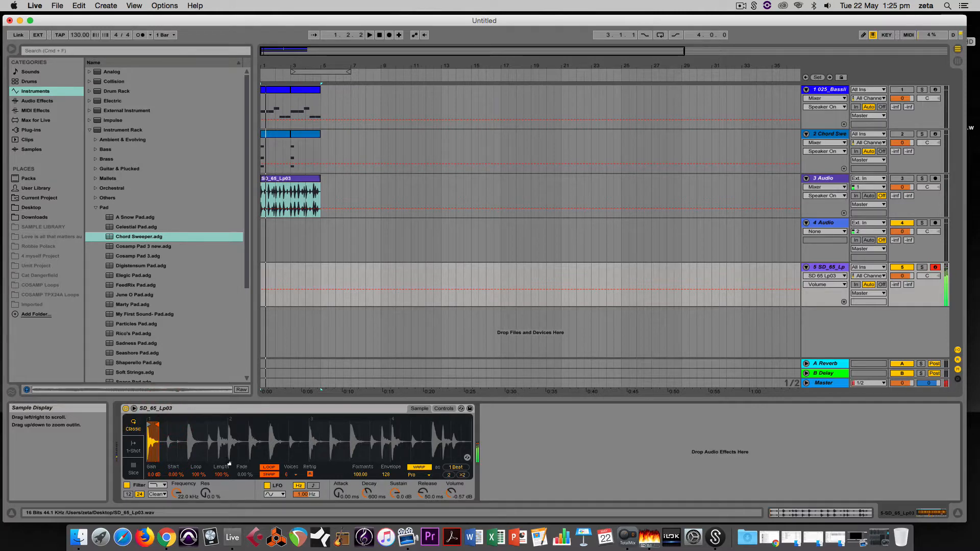
click(269, 467)
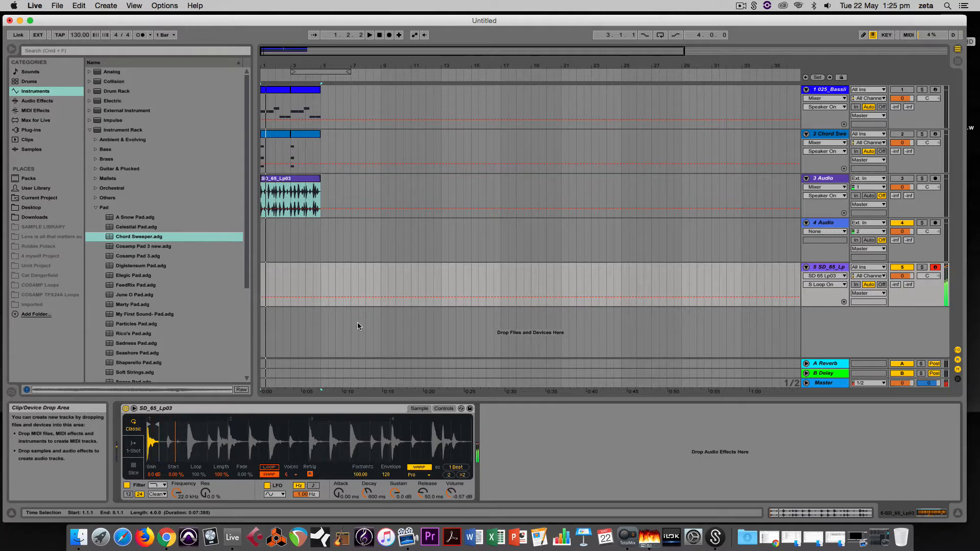
- Record a pattern of the drum hit on the new MIDI track from bar 5
click(320, 276)
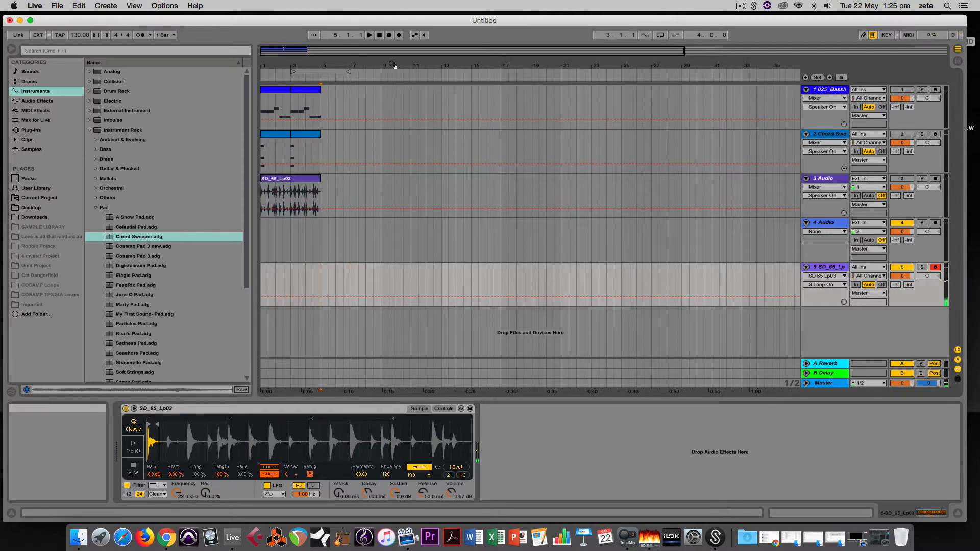
click(389, 34)
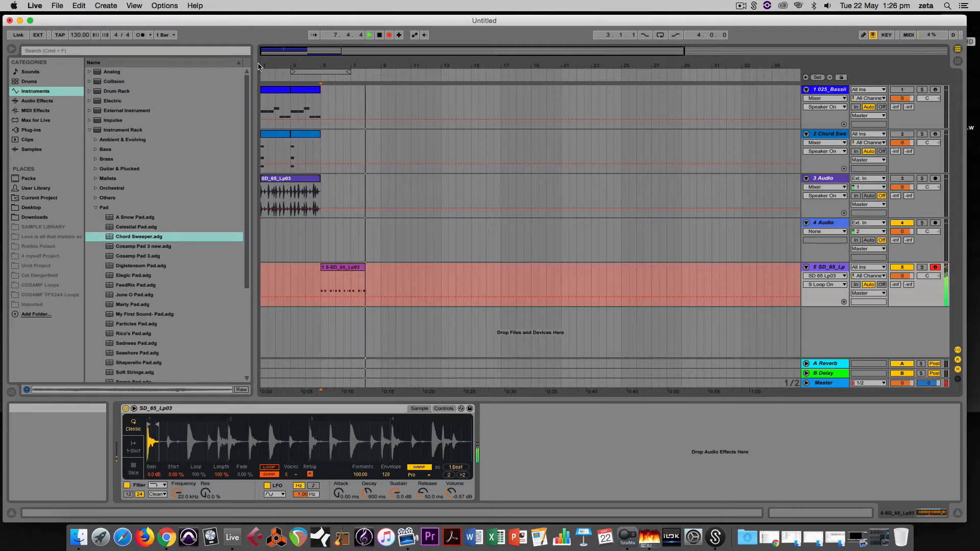
key(space)
- Move the second bass clip to bar 5 above the recorded drum clip and reactivate the bass track
click(306, 91)
drag(306, 91, 337, 90)
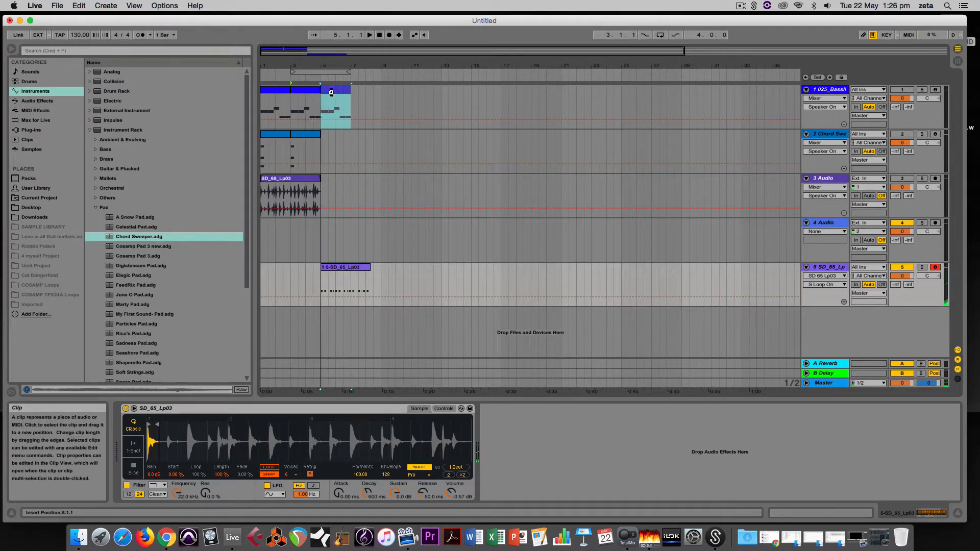
click(323, 280)
click(340, 266)
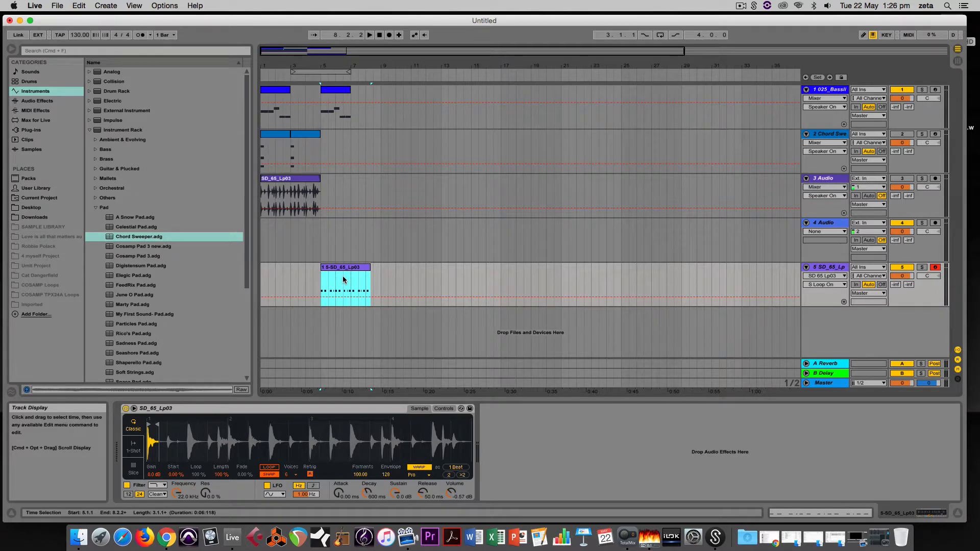
- Play the bass and drum recording from bar 5 and duplicate the bass clip to bar 7
key(space)
click(337, 90)
key(super+d)
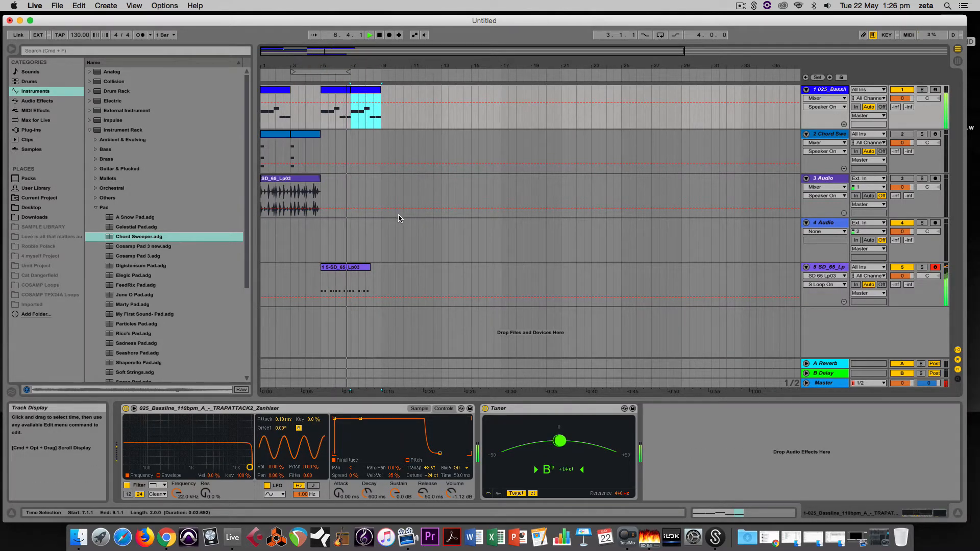
key(space)
- Delete the recorded drum clip and place the insert marker at 5.1.1 on its track
click(350, 267)
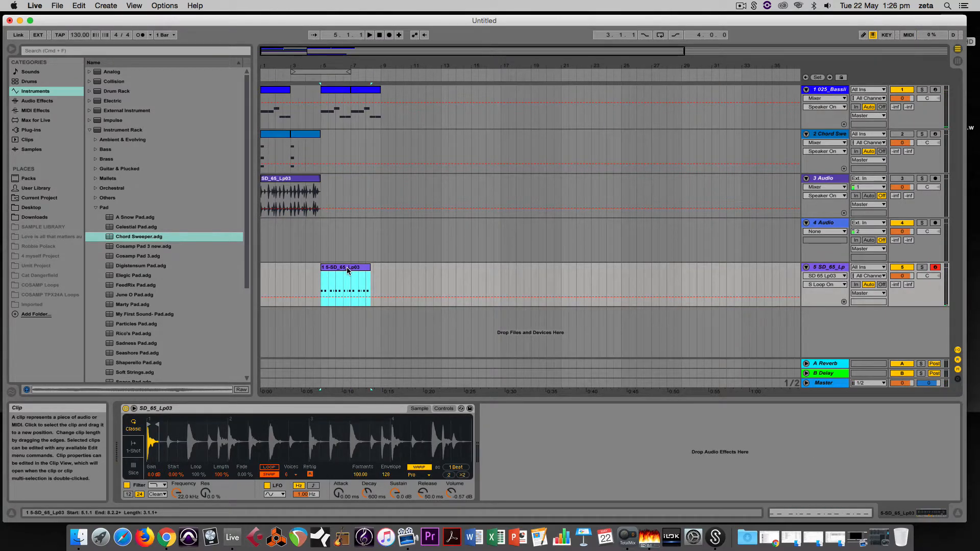
key(Delete)
click(321, 279)
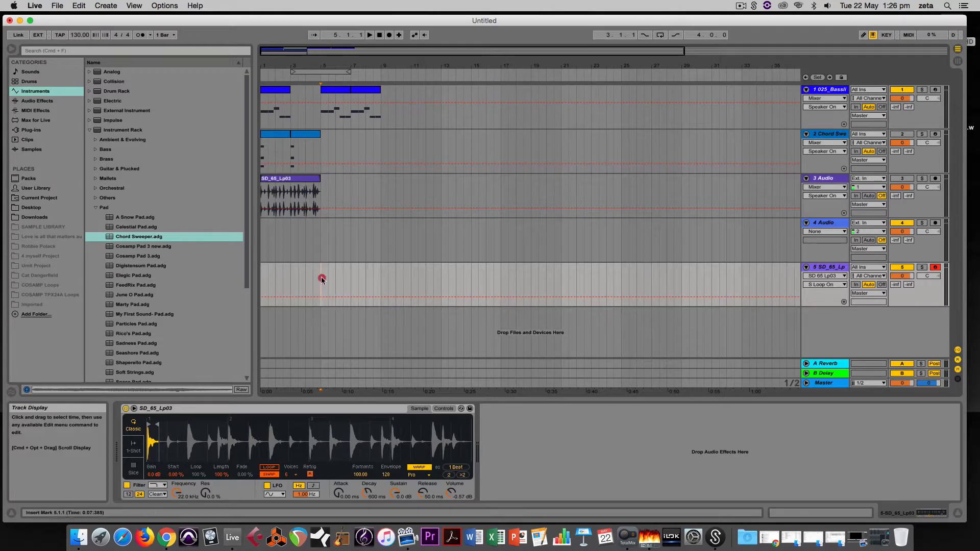
- Turn on the metronome and record a new drum hit pattern from bar 5 to bar 9 over the bassline
click(144, 34)
click(322, 278)
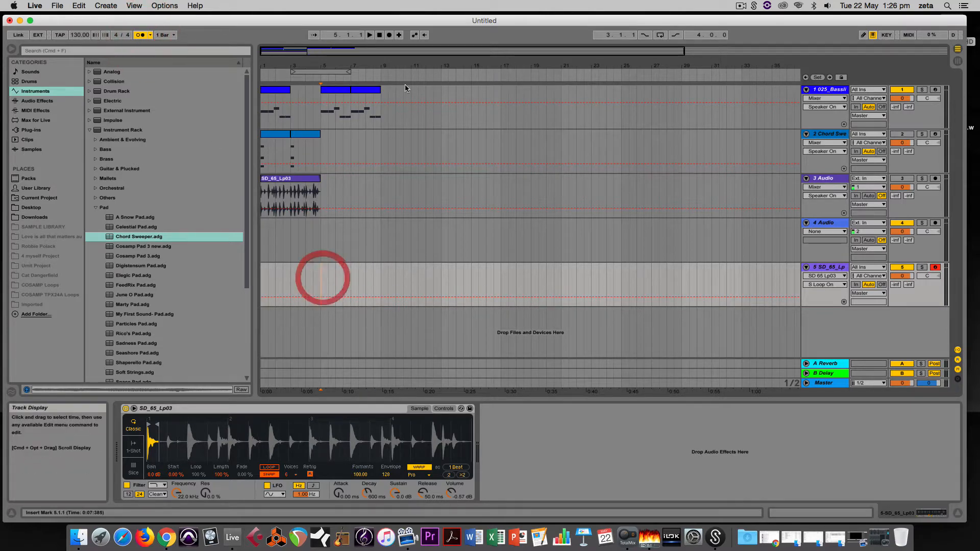
click(388, 34)
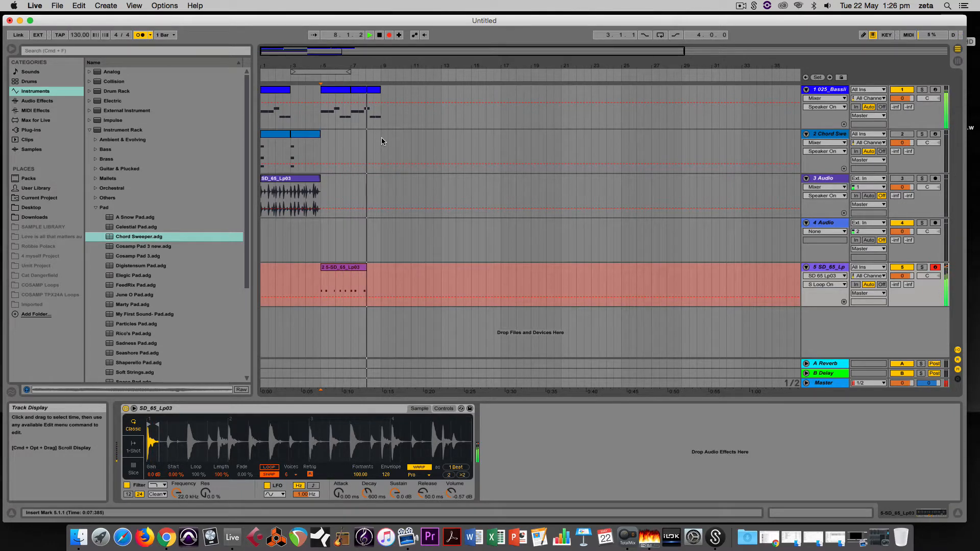
key(space)
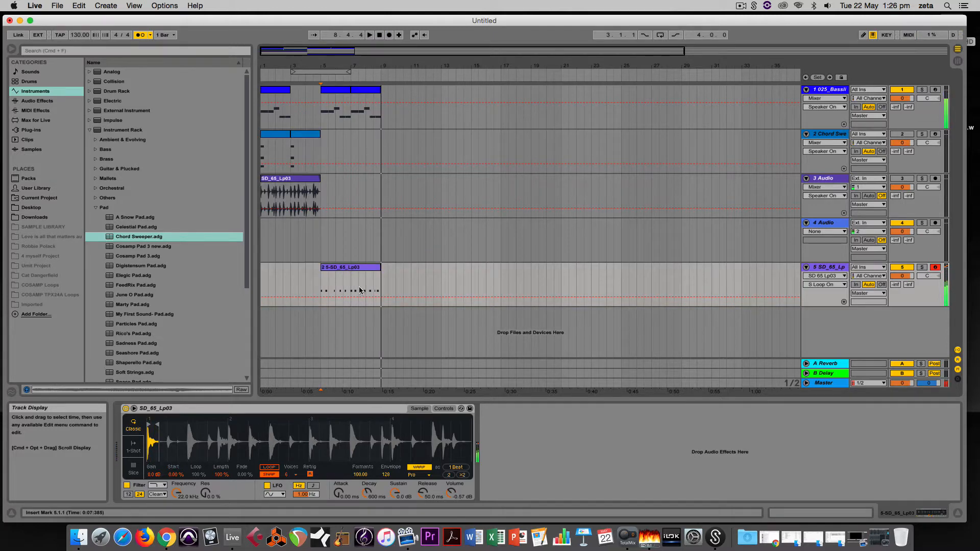
- Delete the first two bars of the new drum clip, move the remaining half to bar 5 and open its notes
drag(351, 289, 334, 269)
key(Delete)
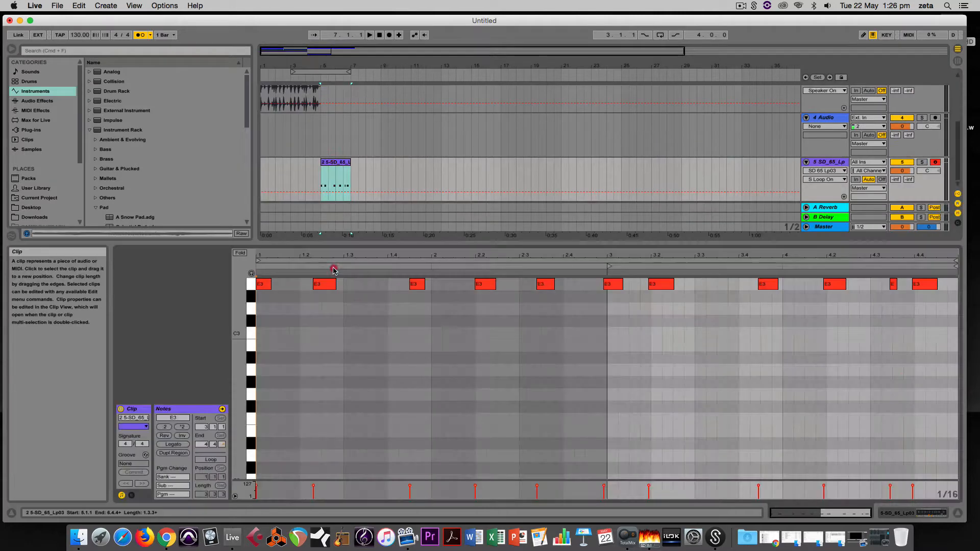
click(624, 317)
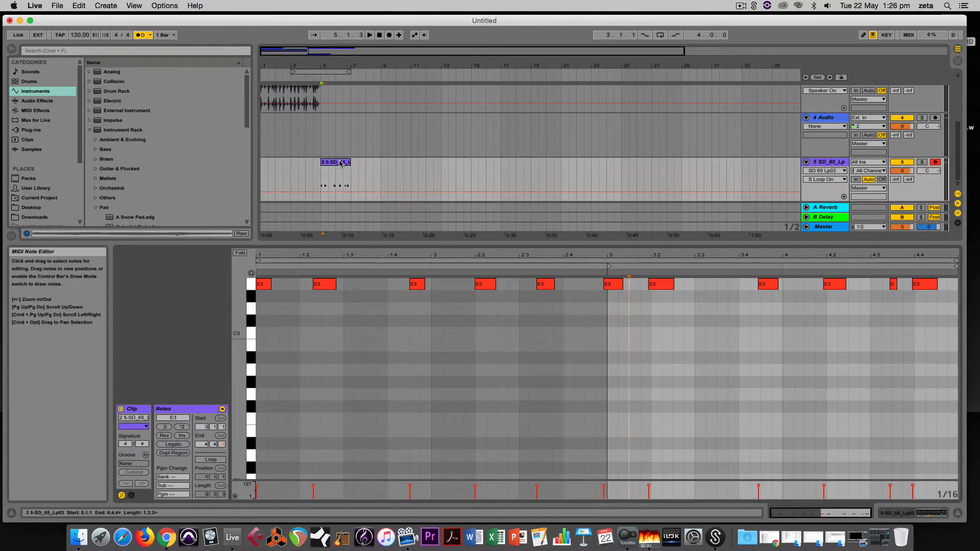
- Quantize the E3 notes from clip bar 3 onward to the sixteenth-note grid
drag(612, 308, 914, 289)
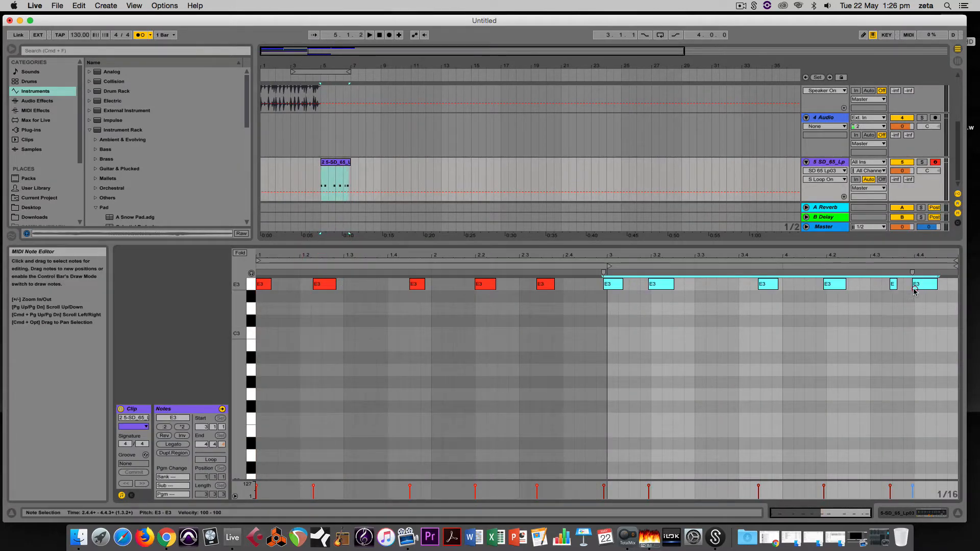
click(815, 319)
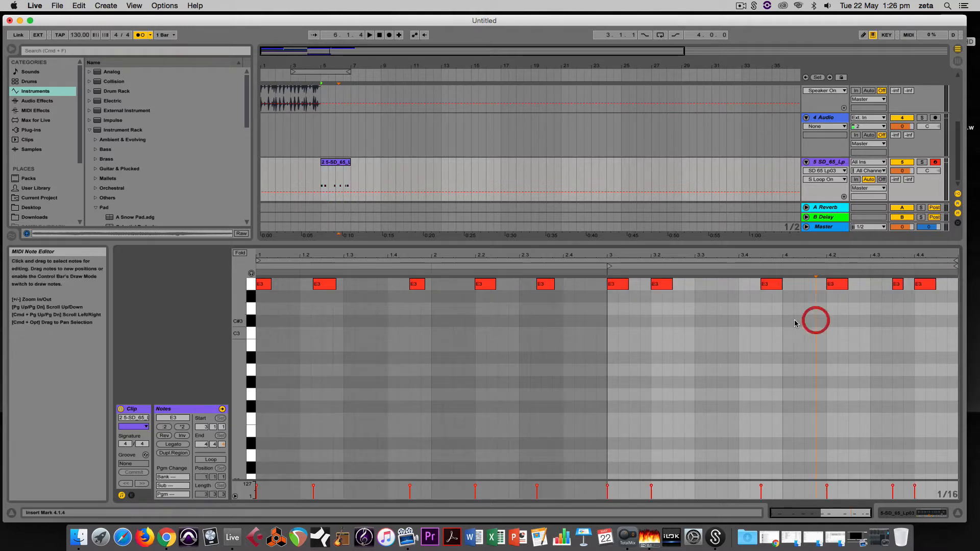
- Insert a new MIDI track below the sliced drum track and load the SD_65_Lp03 loop clip into it as a Simpler
drag(627, 243, 628, 403)
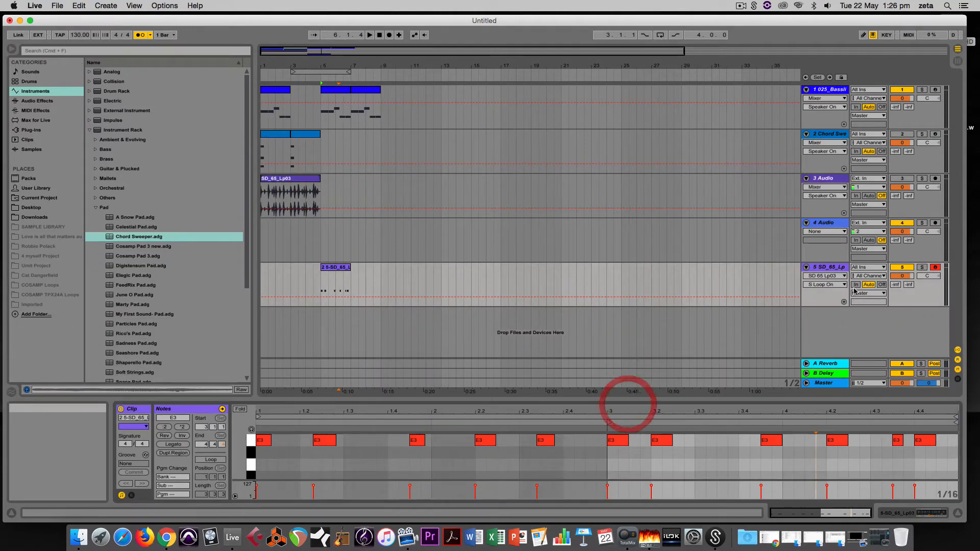
right_click(835, 320)
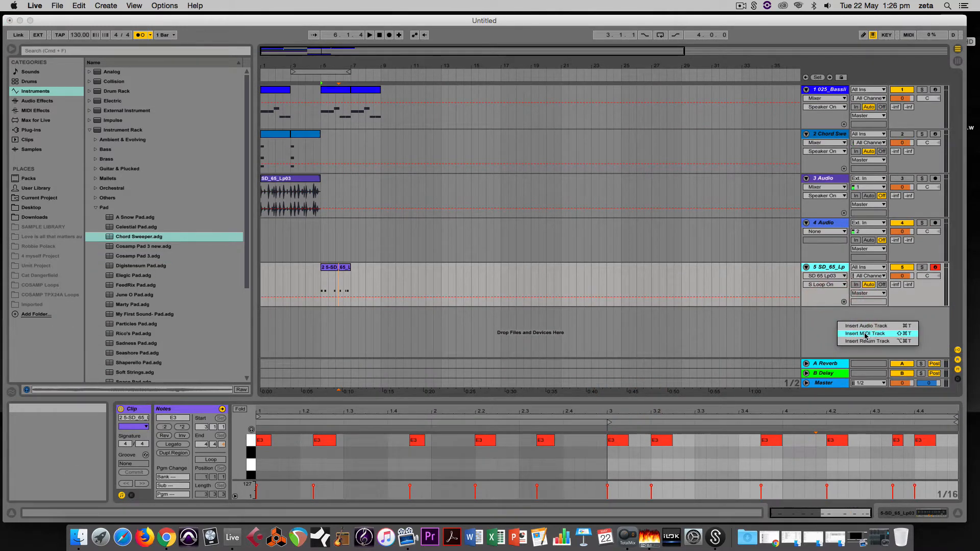
click(865, 334)
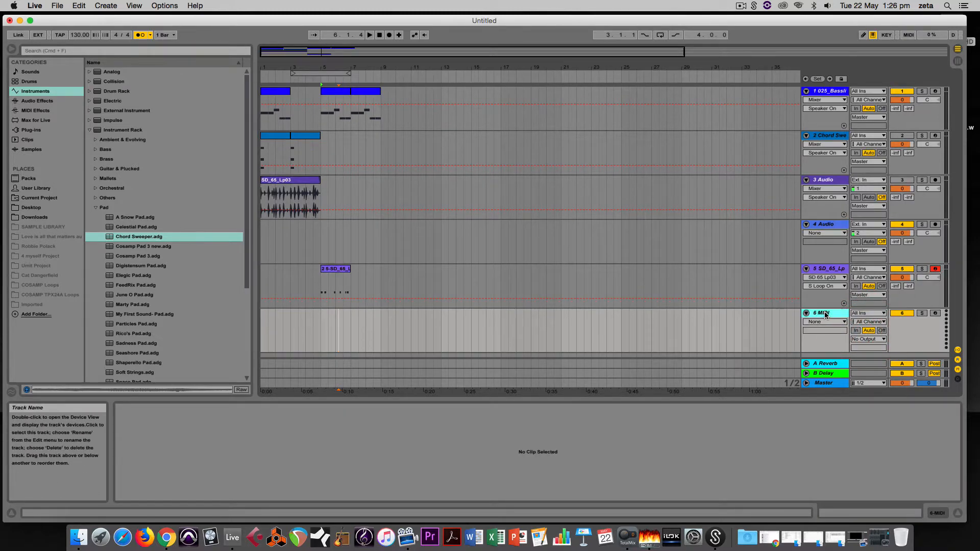
drag(294, 181, 545, 453)
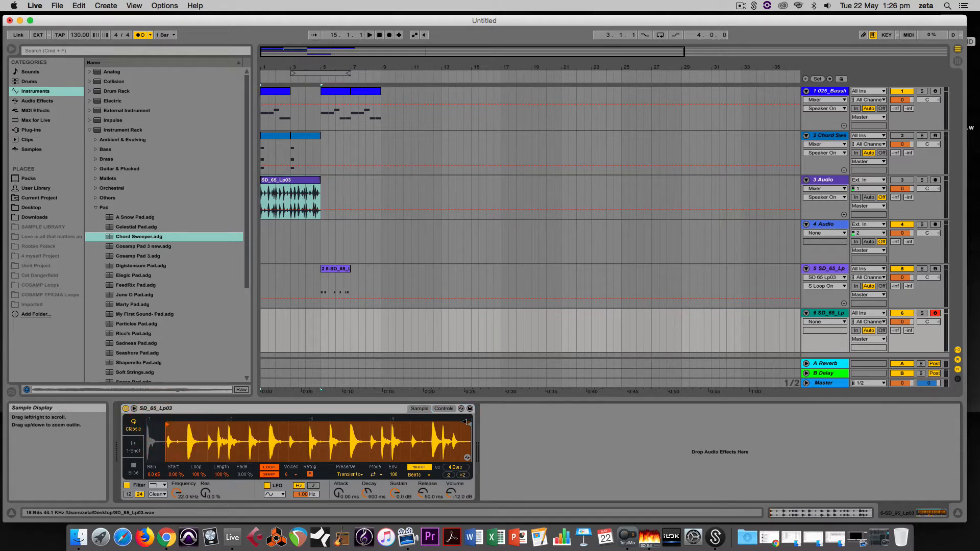
- Trim the new Simpler's sample region to the single loud drum hit at 1.3 of the loop
mouse_move(468, 422)
mouse_down()
mouse_move(175, 440)
mouse_move(251, 445)
mouse_up()
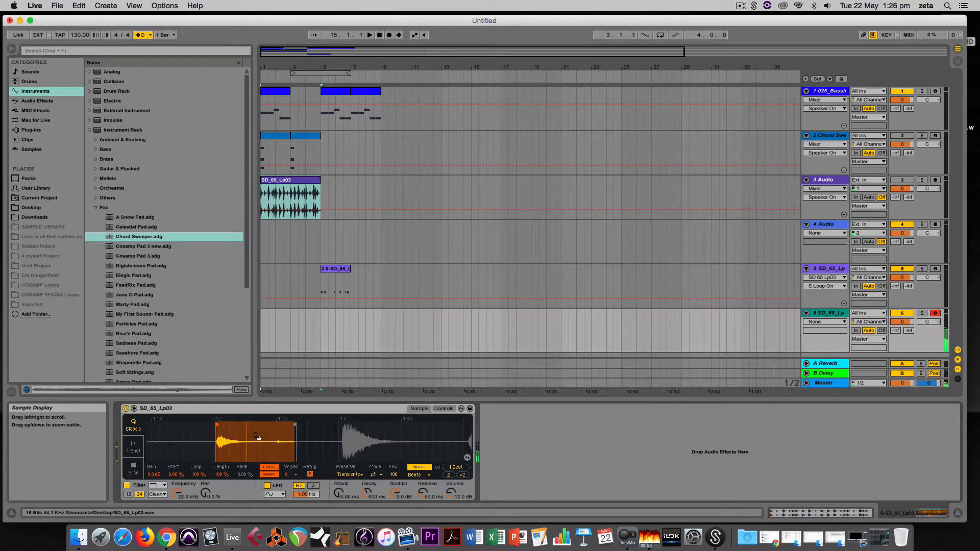
drag(282, 433, 326, 423)
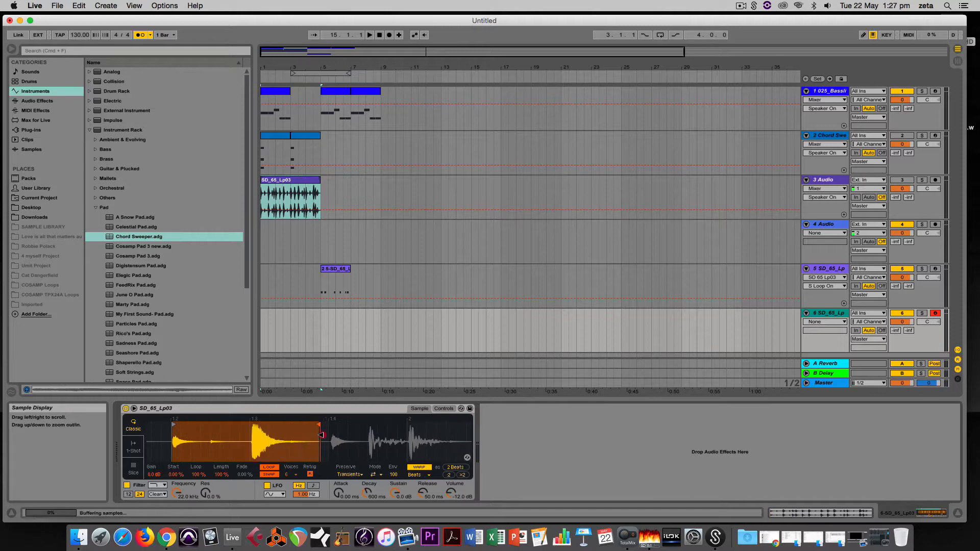
drag(175, 422, 241, 430)
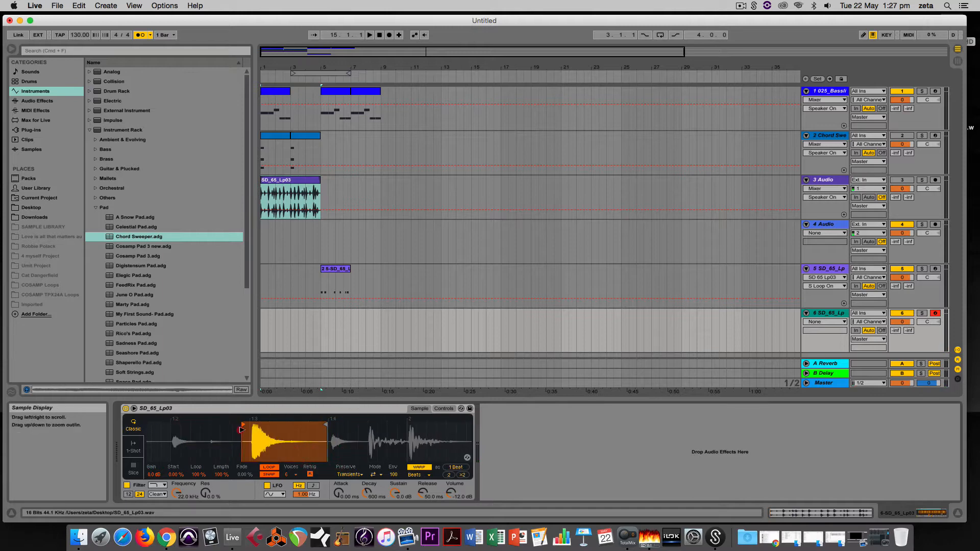
- Turn off Loop and Snap in the new Simpler and fine-tune the sample end to just before the following hit
click(269, 467)
click(272, 475)
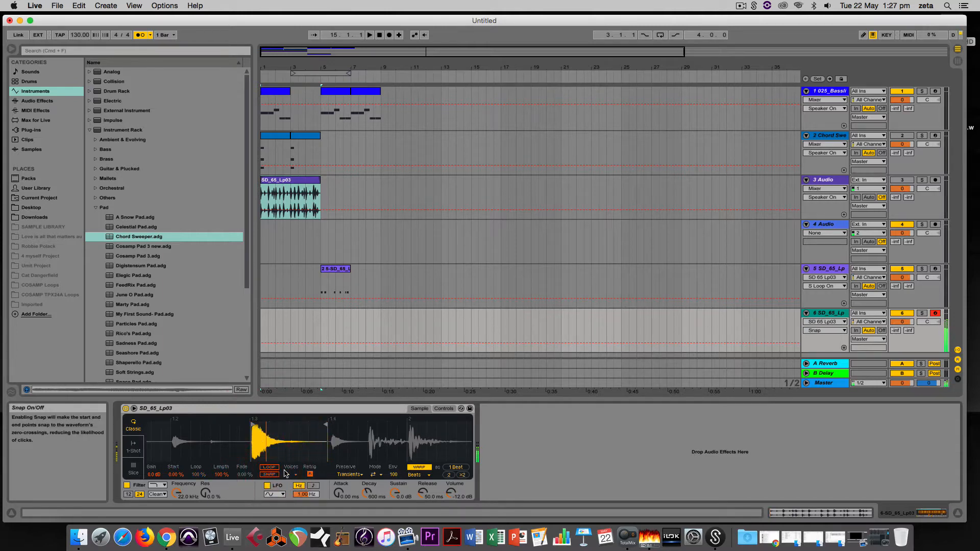
drag(322, 434, 322, 454)
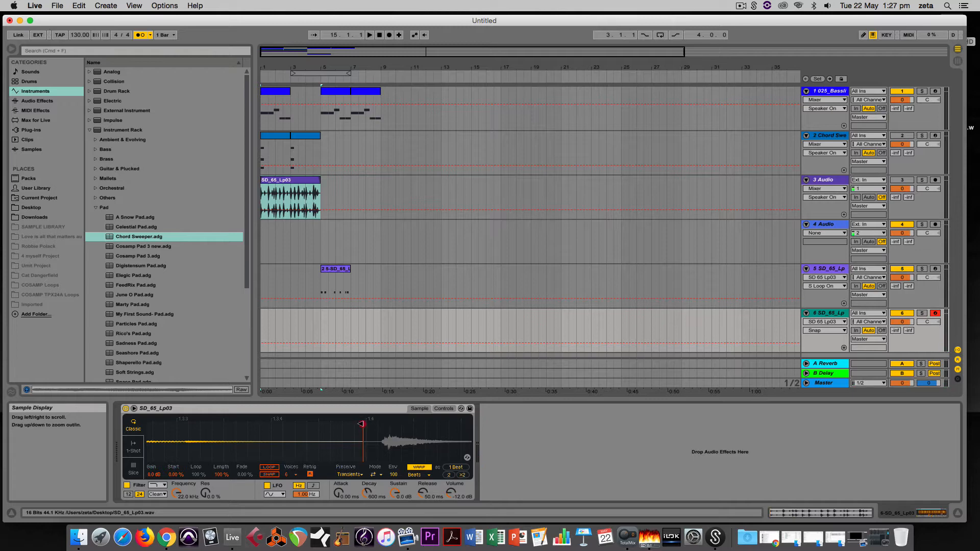
click(364, 424)
- Record a hit pattern on track 6 from 5.1.1 to about bar 7 with the metronome on
click(320, 326)
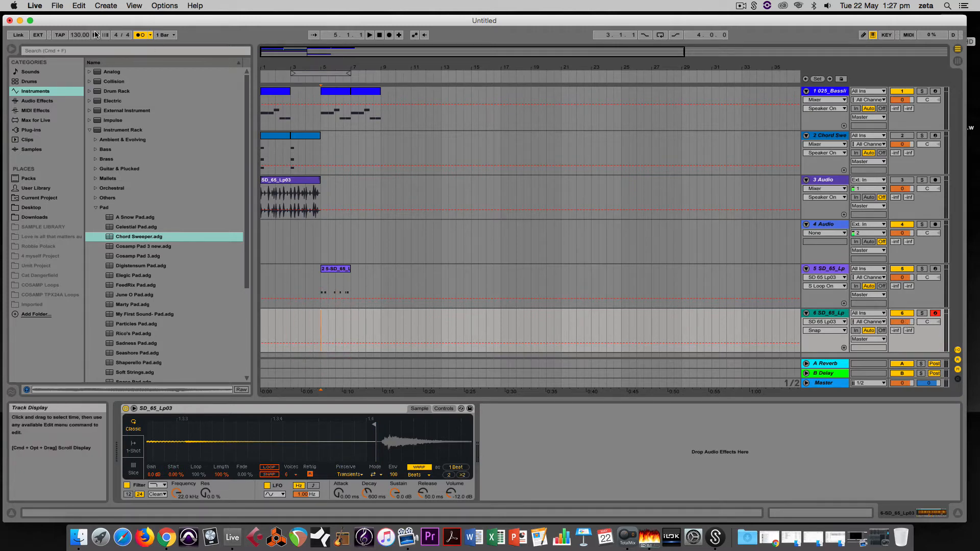
click(140, 34)
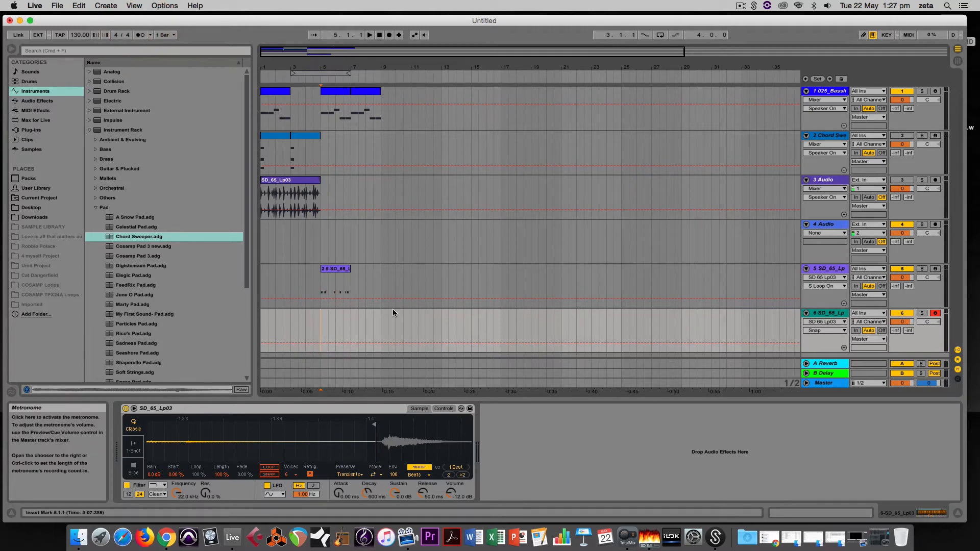
click(141, 35)
click(389, 36)
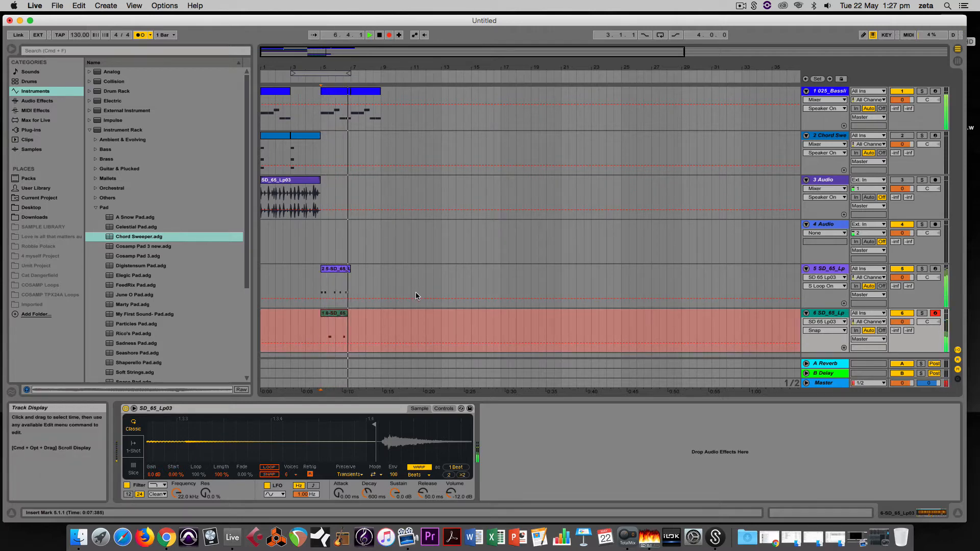
key(space)
- Open the newly recorded track 6 clip and quantize all three of its E3 notes
double_click(336, 320)
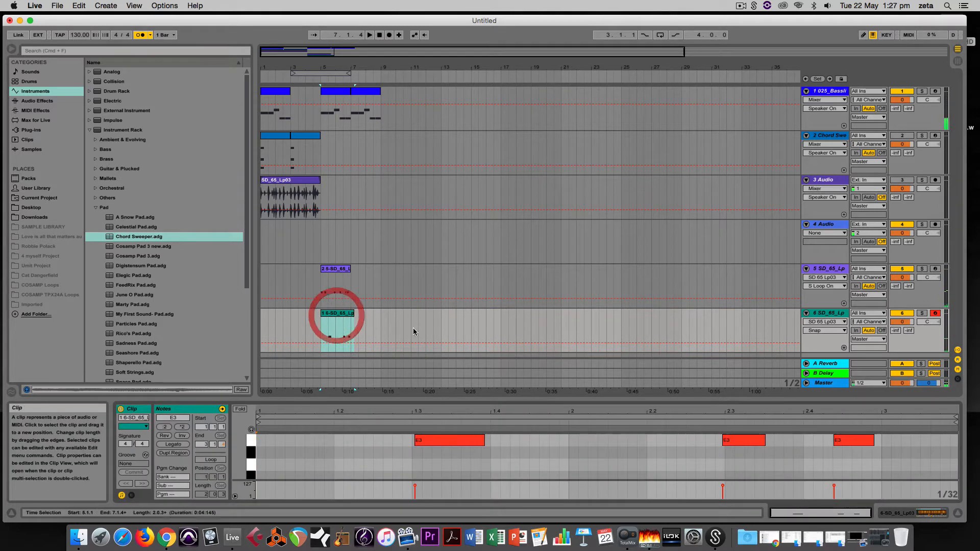
drag(531, 405, 610, 301)
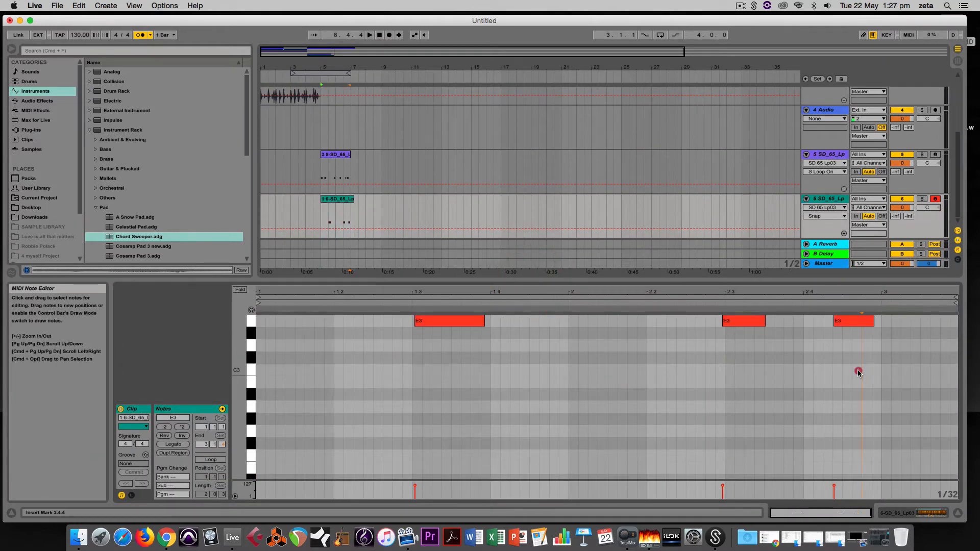
drag(858, 374, 444, 323)
key(cmd+u)
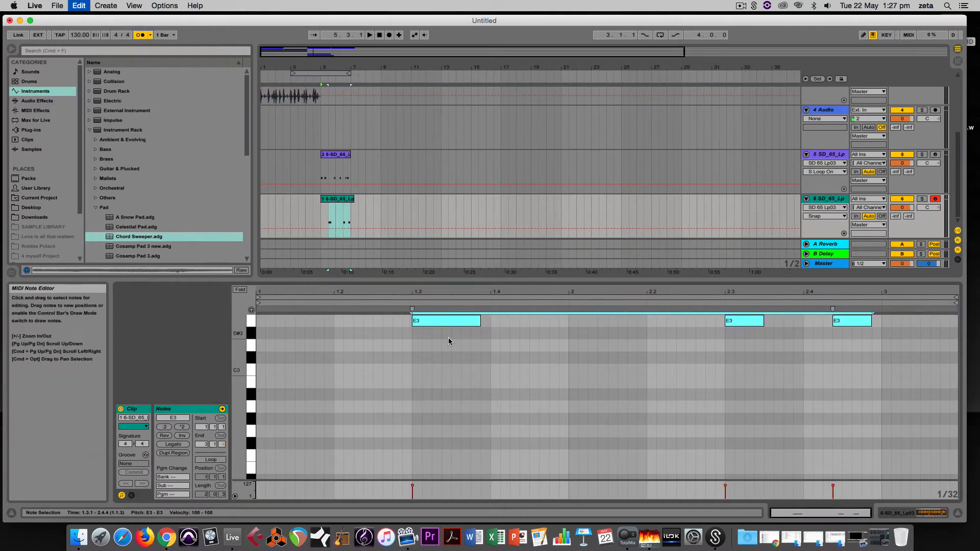
right_click(443, 323)
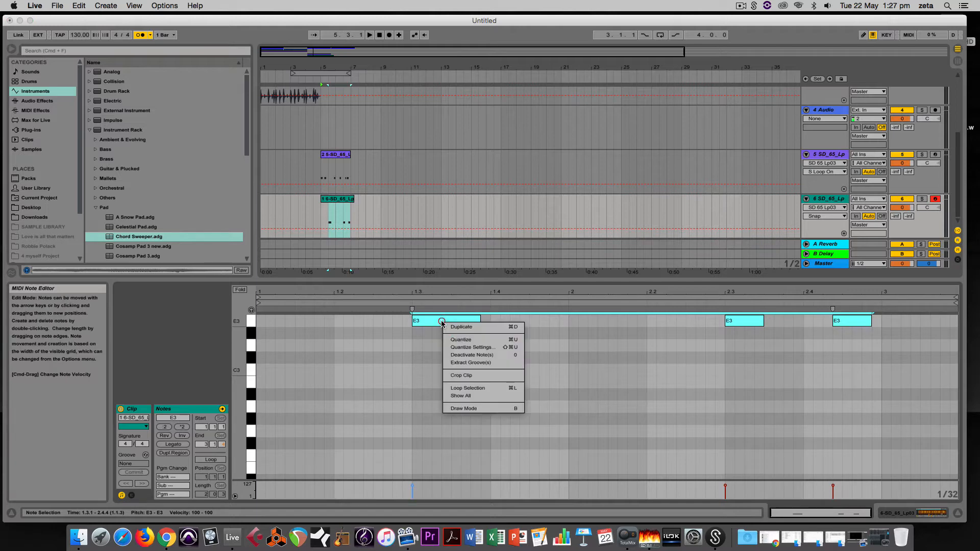
click(468, 340)
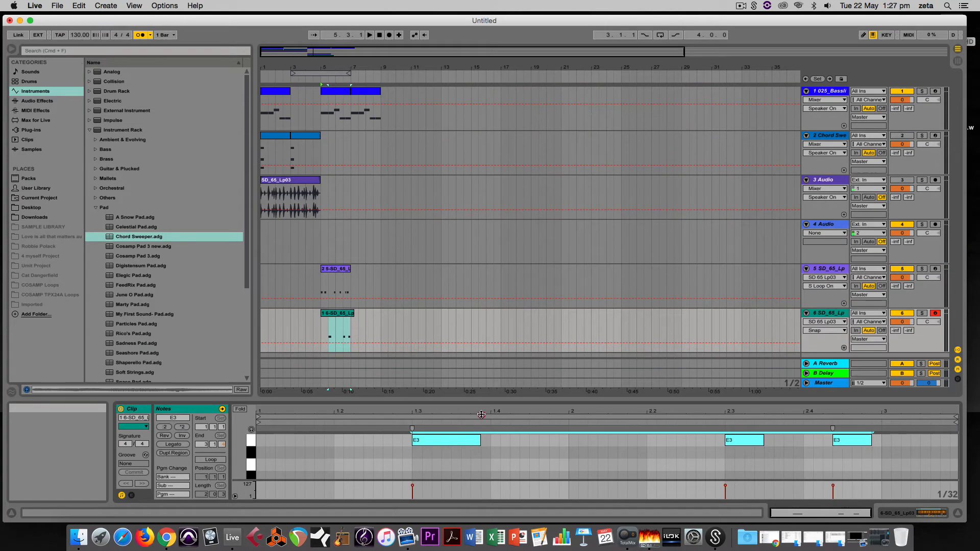
- Play the drum parts from bar 5 and shorten the track 6 clip to end at 7.1.1
click(376, 326)
click(329, 323)
key(space)
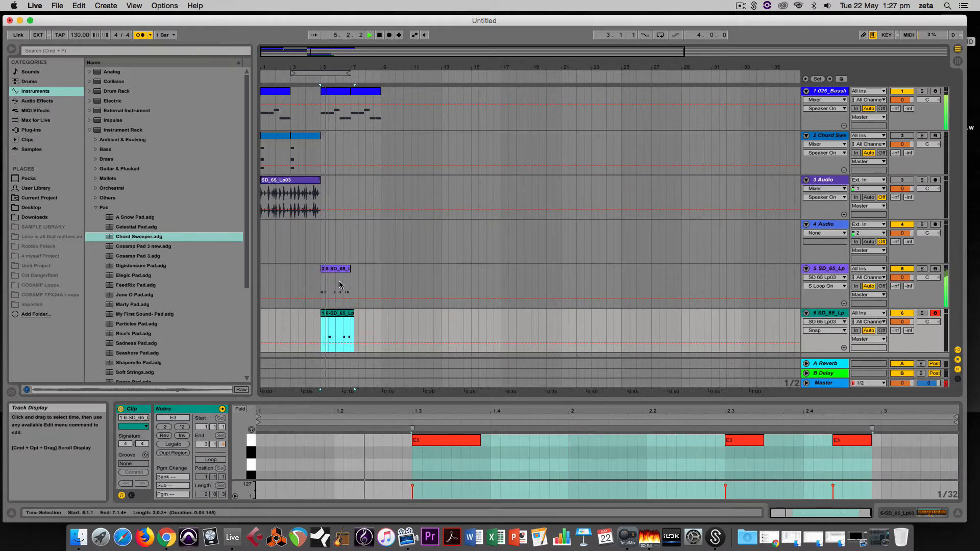
drag(353, 313, 350, 313)
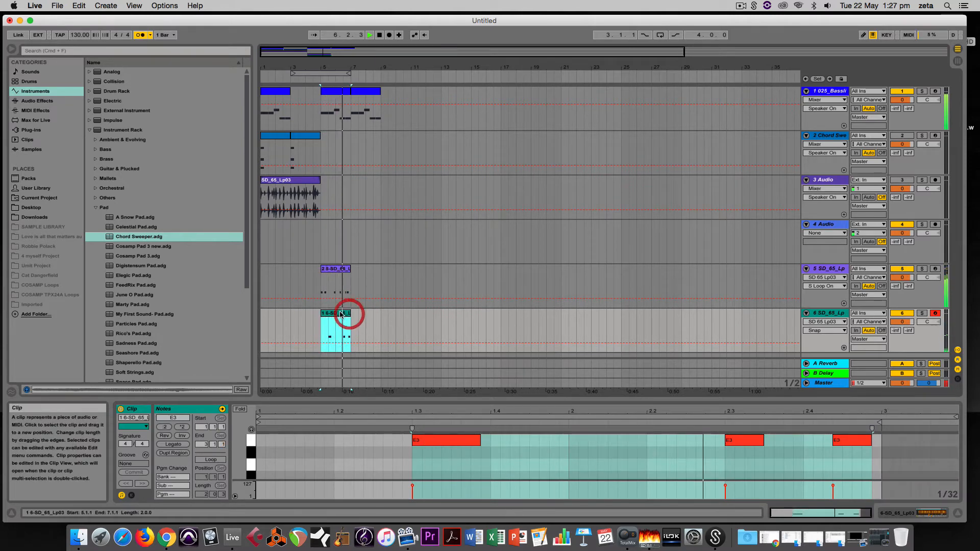
- Duplicate the drum clips on tracks 5 and 6 to bar 7 and play from 5.1.1
shift+click(337, 269)
key(super+d)
click(320, 324)
key(space)
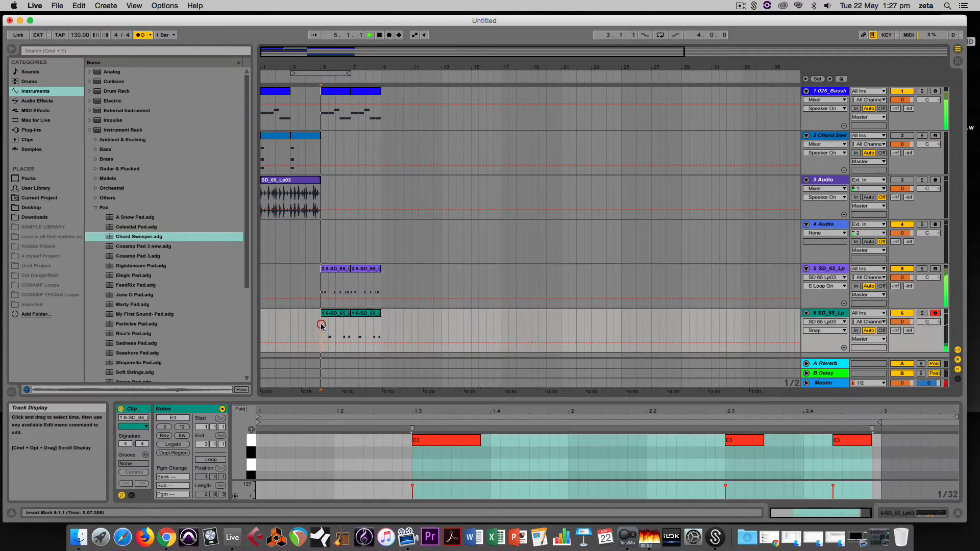
- Stop playback and delete the duplicated clip at bar 7 on track 6
key(space)
drag(351, 314, 362, 315)
key(Delete)
- Delete the last E3 note, at clip beat 2.4, from the remaining track 6 clip
double_click(341, 313)
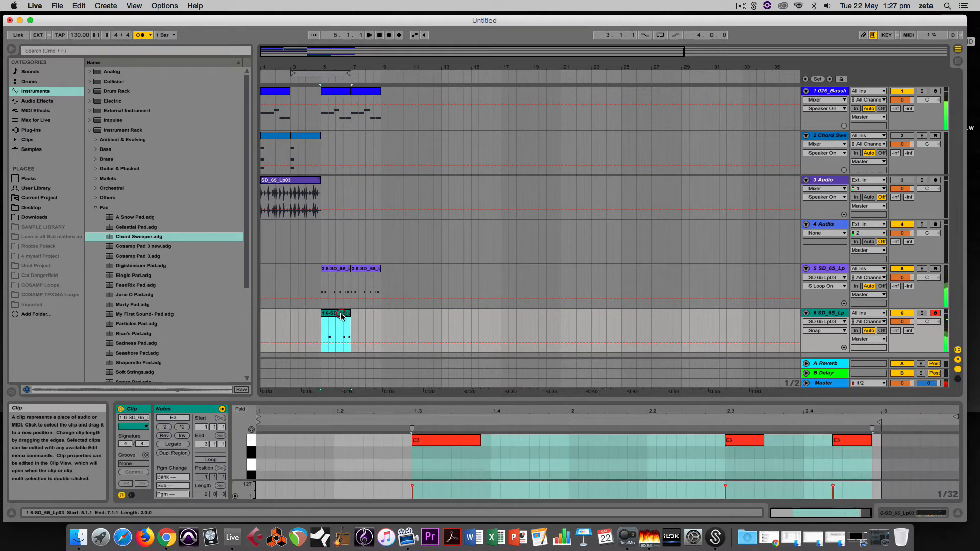
key(space)
click(569, 365)
drag(502, 397, 483, 397)
click(844, 344)
key(Delete)
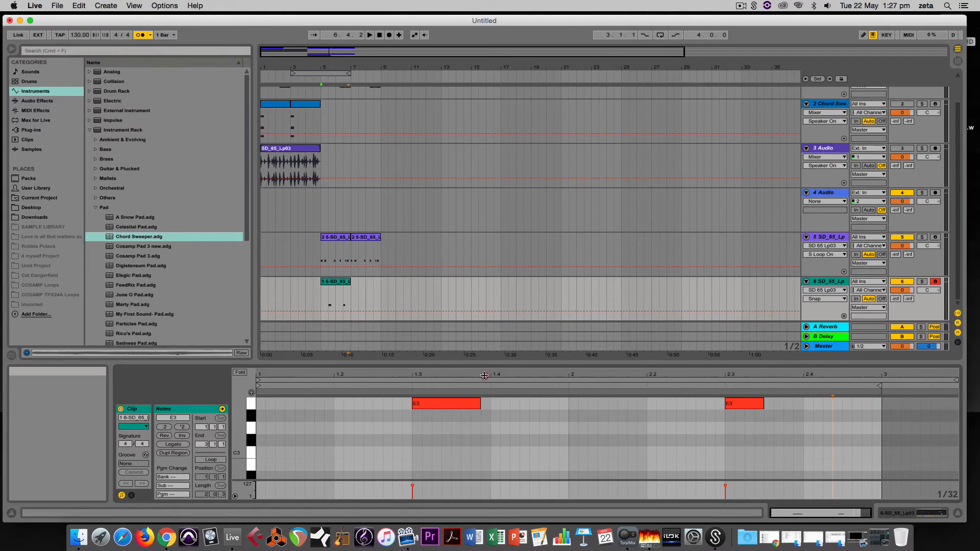
- Play from bar 5 and duplicate the edited two-note clip on track 6 to bar 7
click(322, 324)
key(space)
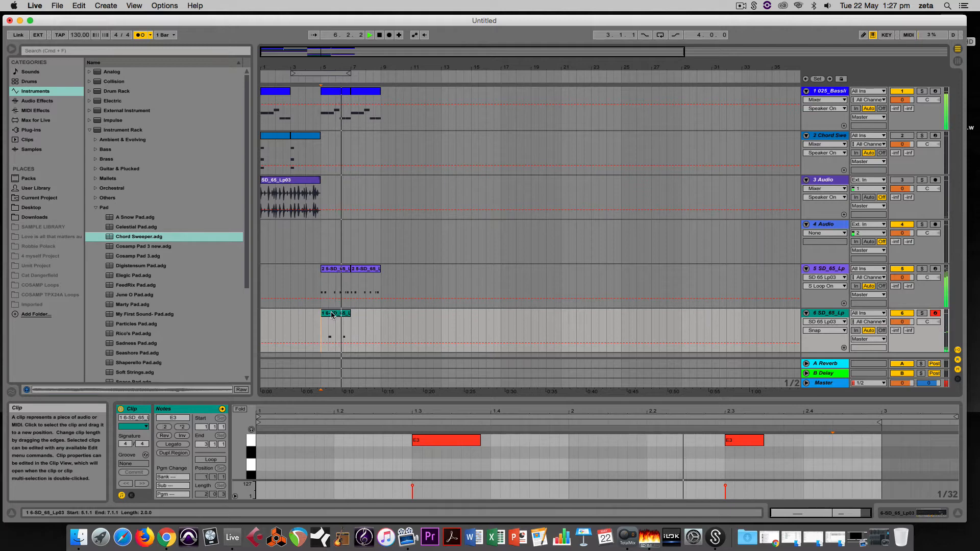
click(334, 320)
key(ctrl+d)
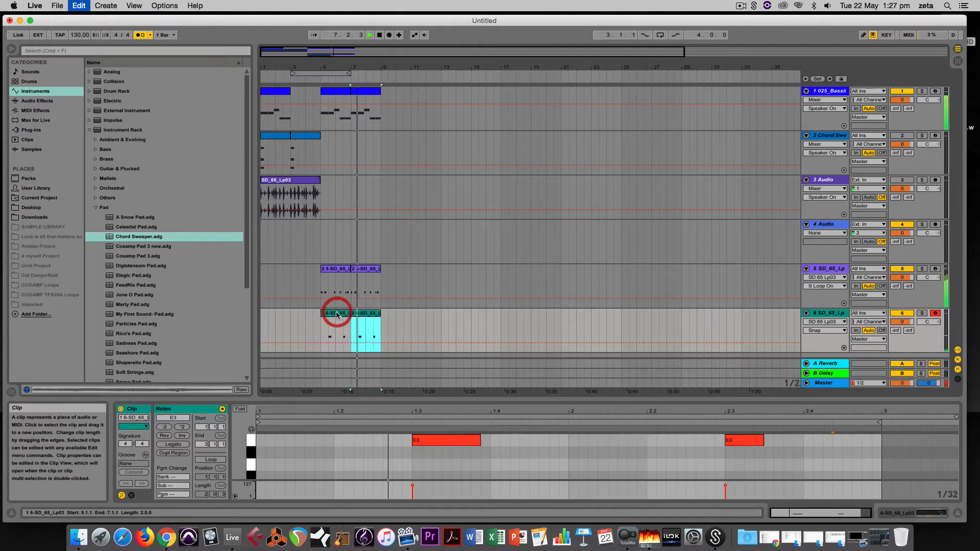
key(space)
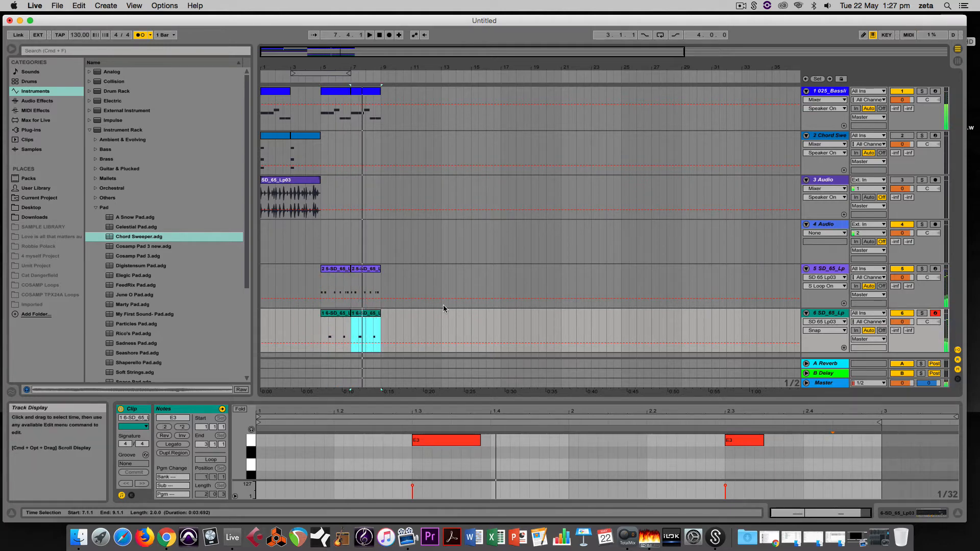
- Turn off the metronome and raise the reverb sends to about -20 dB on track 5 and -17 dB on track 6
click(346, 315)
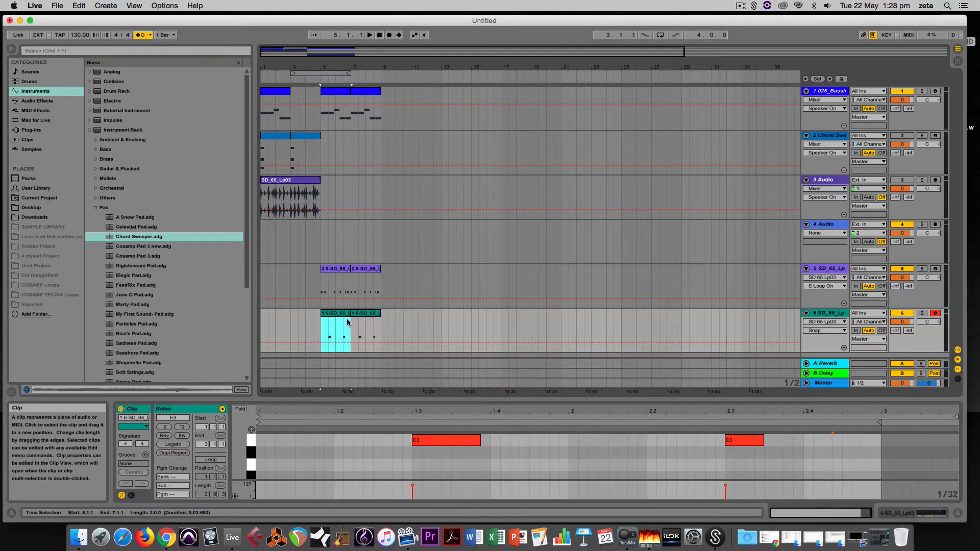
click(139, 35)
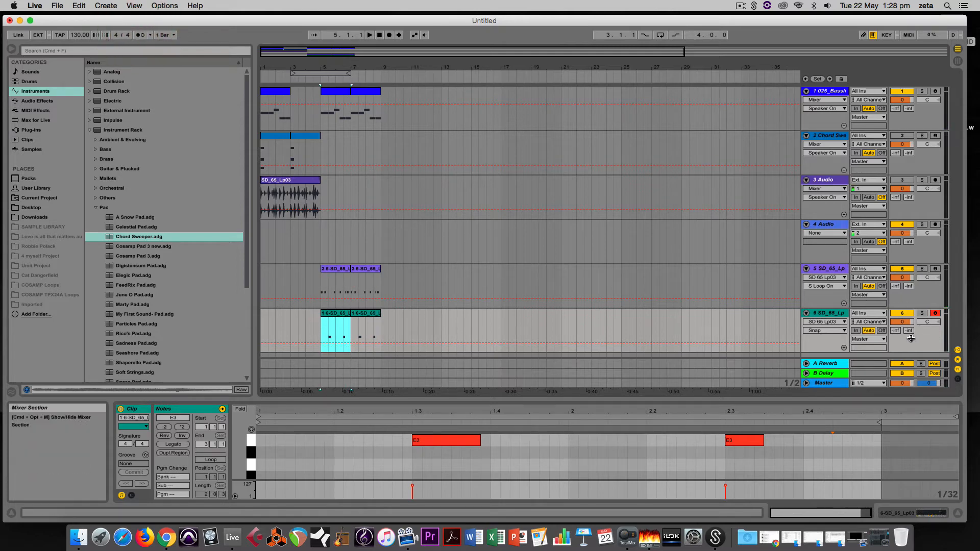
click(896, 331)
drag(896, 331, 896, 260)
key(space)
- Set the delay send of track 6 to about -22 dB during playback
drag(908, 330, 908, 296)
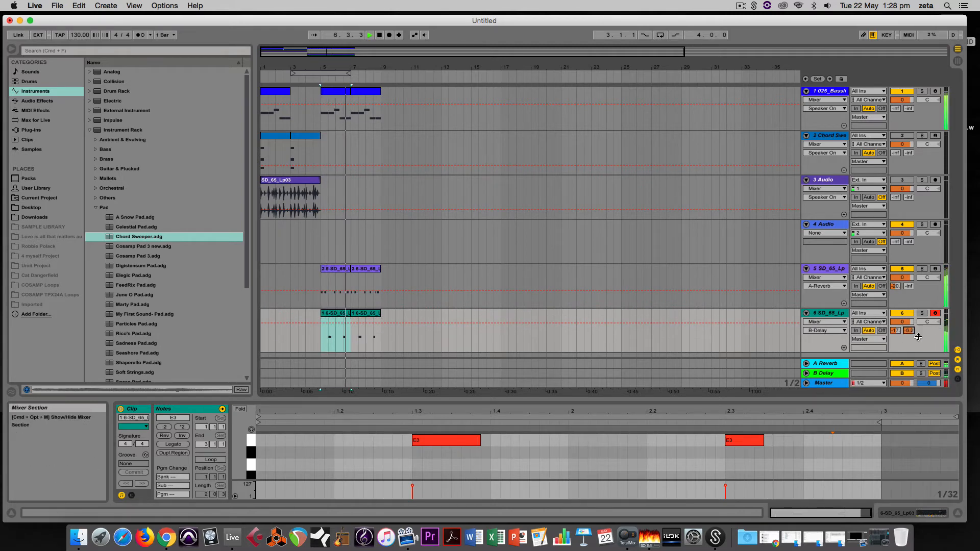
drag(908, 331, 908, 347)
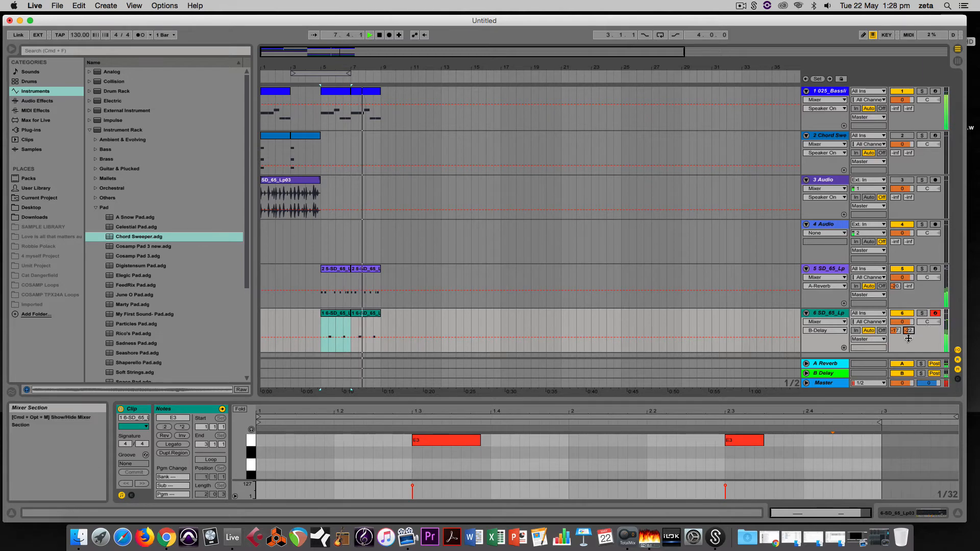
key(space)
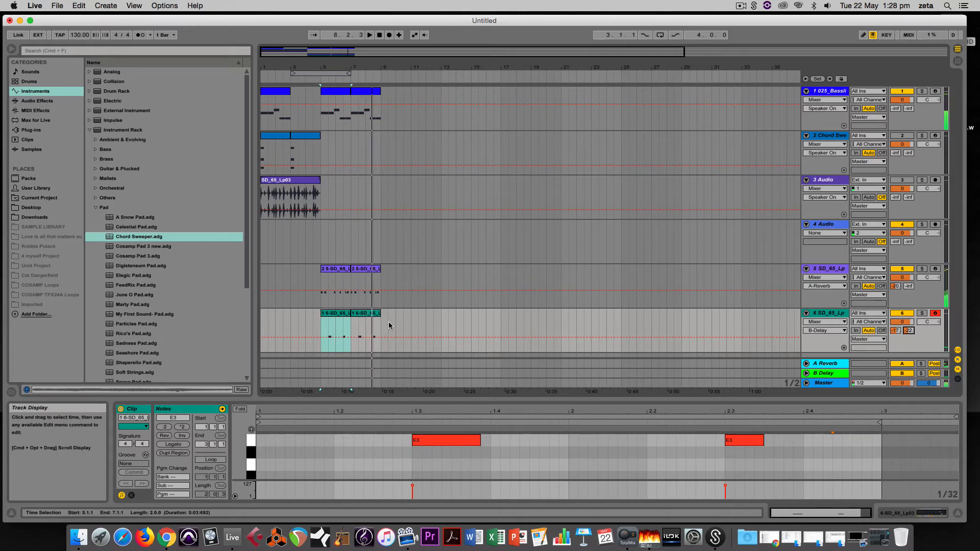
- Lower the volumes of the bassline and both sliced drum tracks in the Session mixer, with track 5 at -12.4 dB, and reset the master peak
key(space)
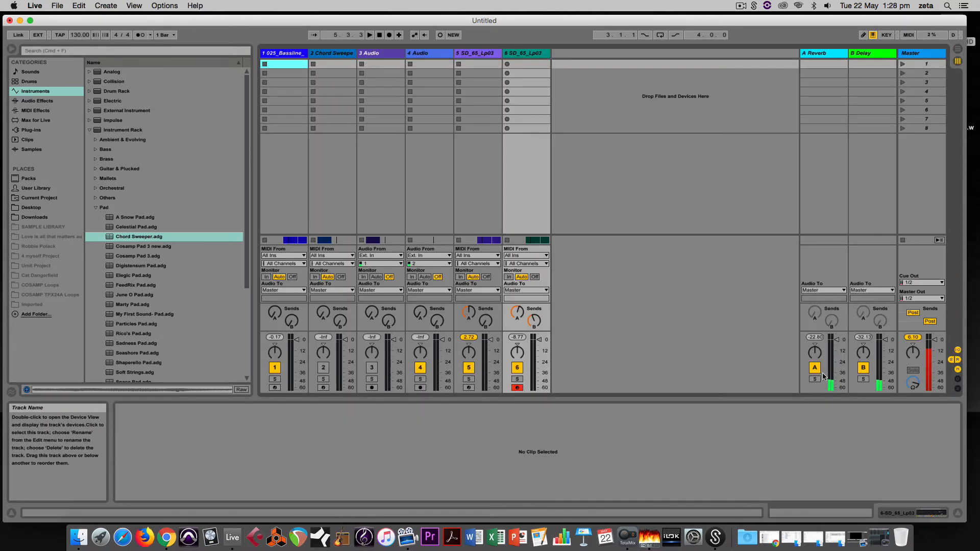
key(Tab)
drag(916, 336, 916, 398)
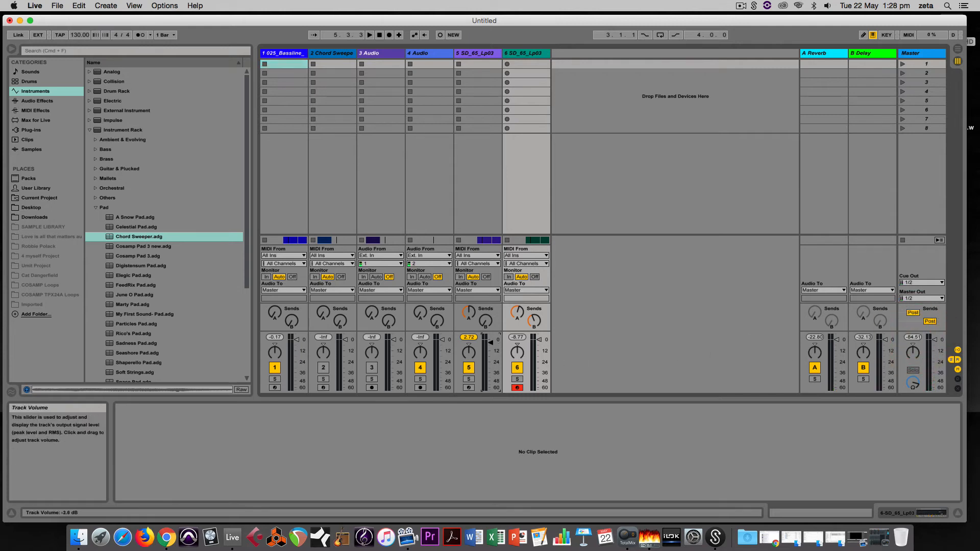
key(space)
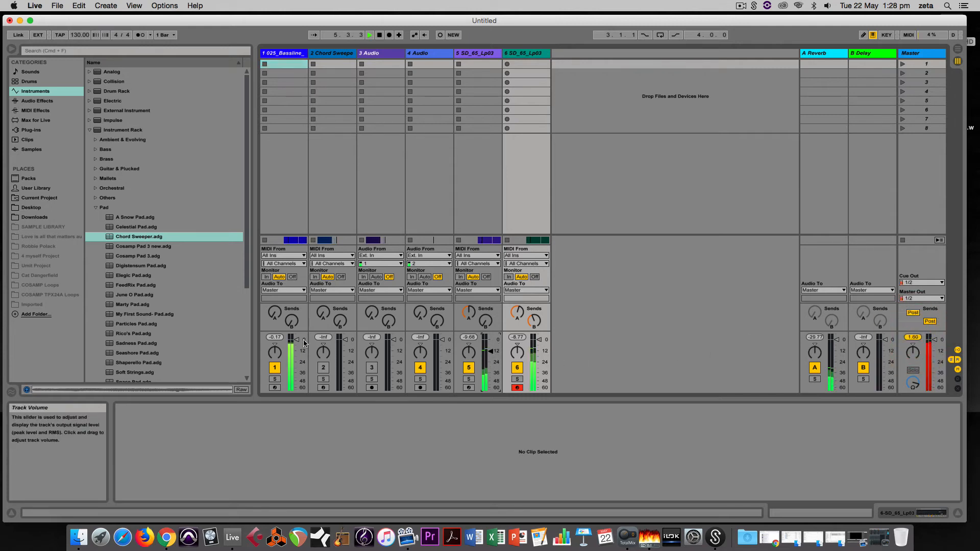
click(911, 337)
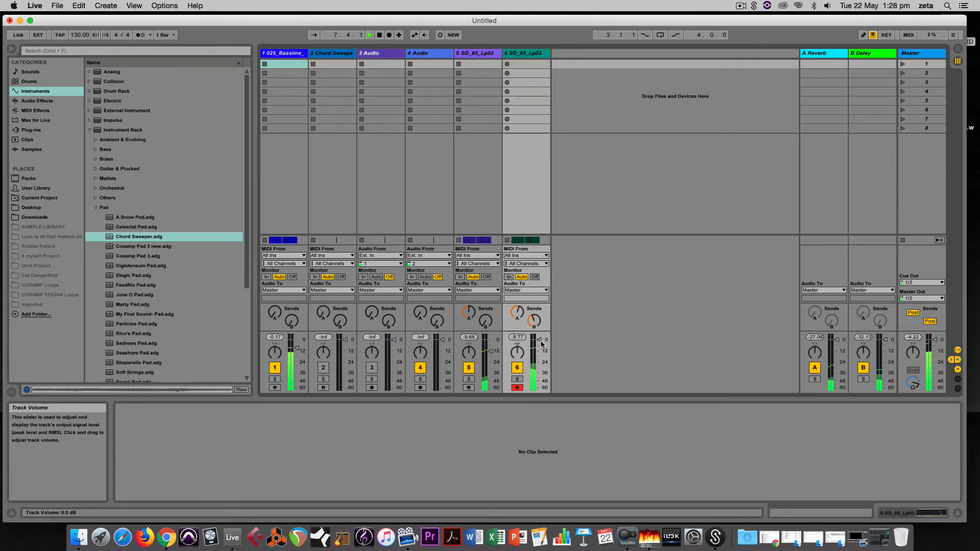
key(Tab)
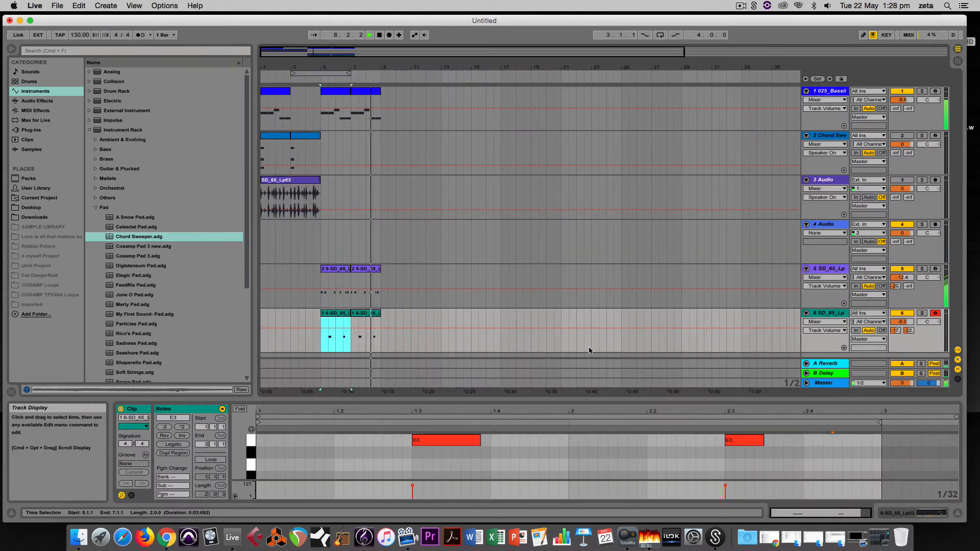
- Play the rebalanced bassline and drum patterns from 5.1.1
click(320, 344)
key(space)
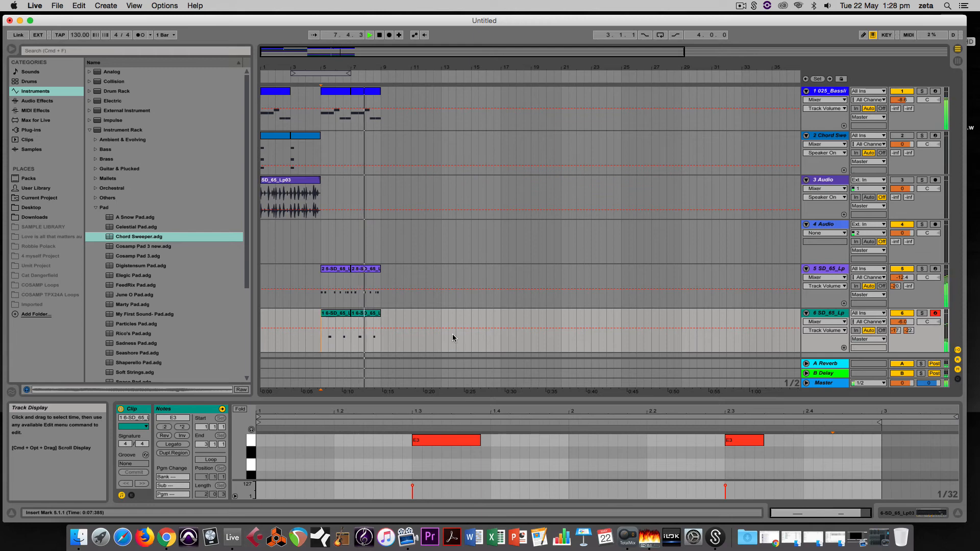
key(space)
click(336, 344)
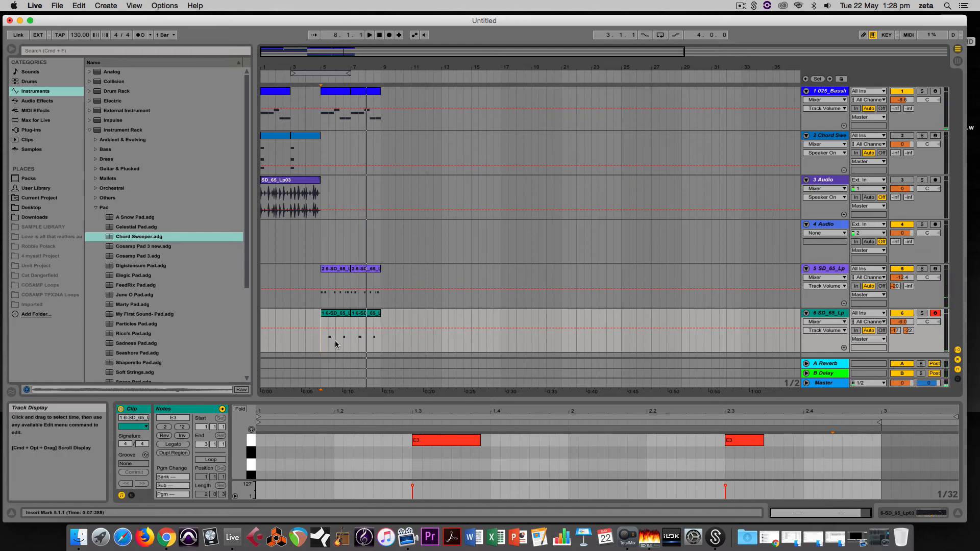
drag(357, 399, 369, 444)
click(321, 244)
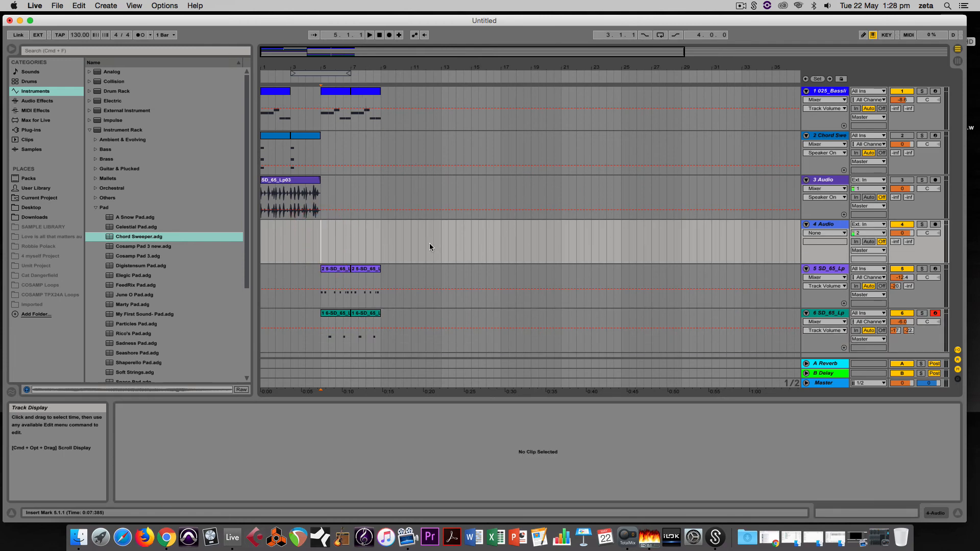
mouse_move(350, 235)
mouse_down()
mouse_move(317, 237)
mouse_move(386, 230)
mouse_up()
click(353, 230)
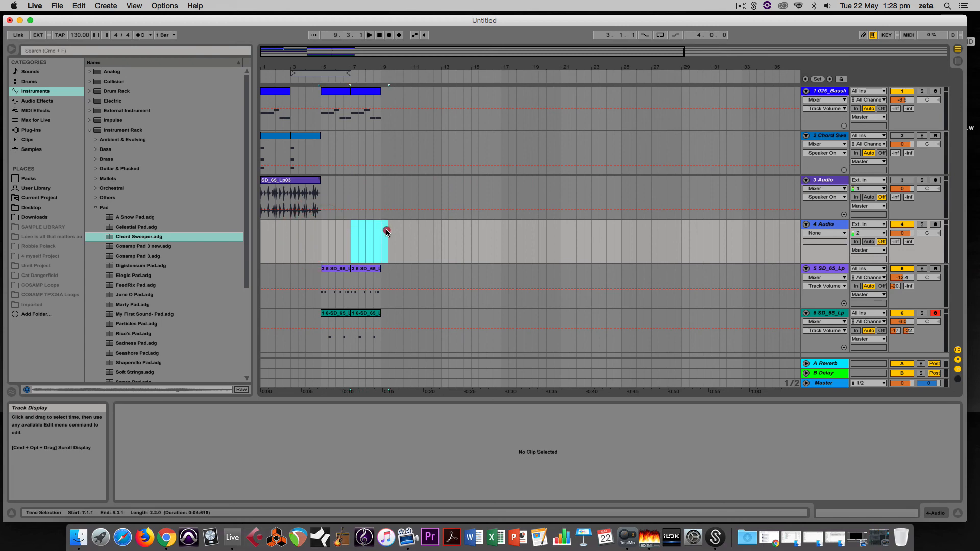
click(375, 240)
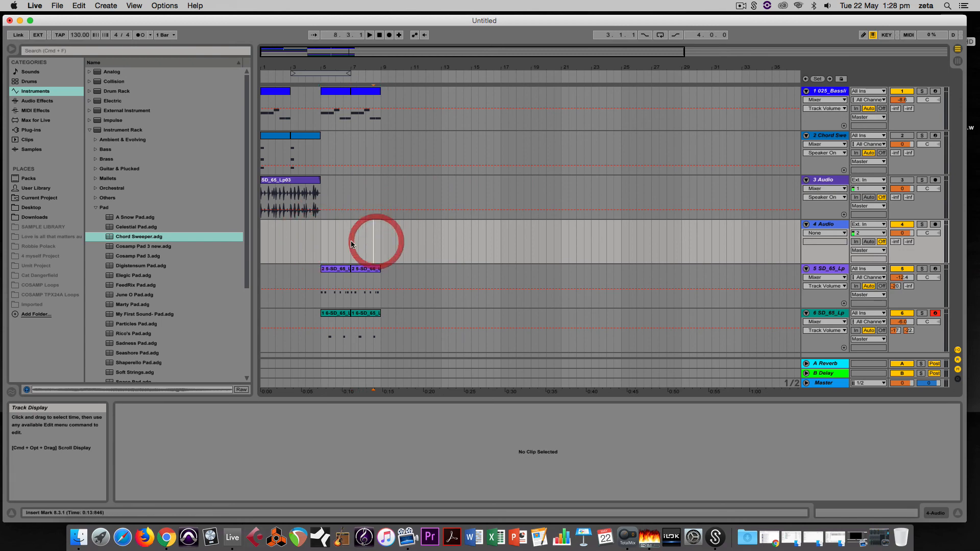